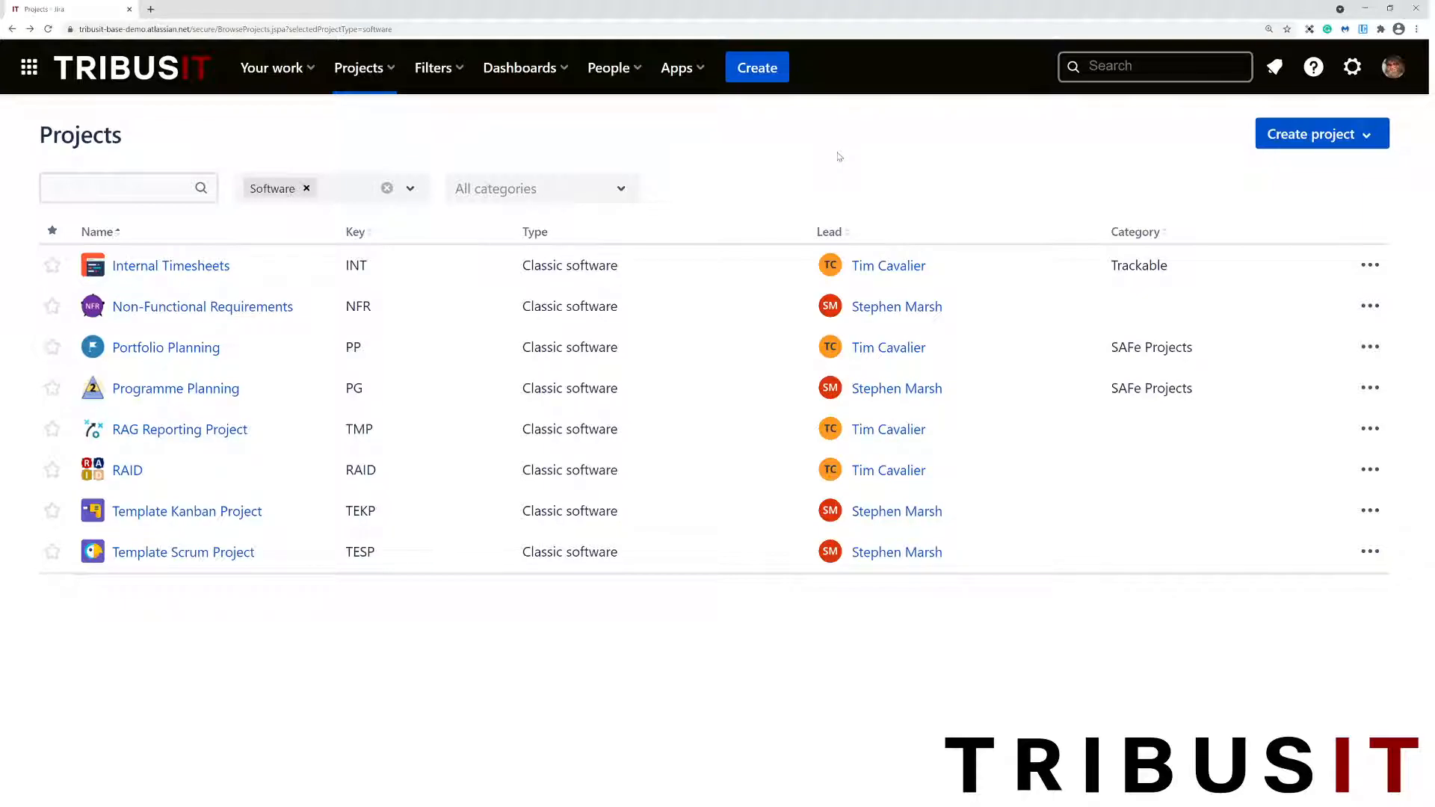
# Start a new classic project and name it "Sample Project".
pyautogui.click(1313, 147)
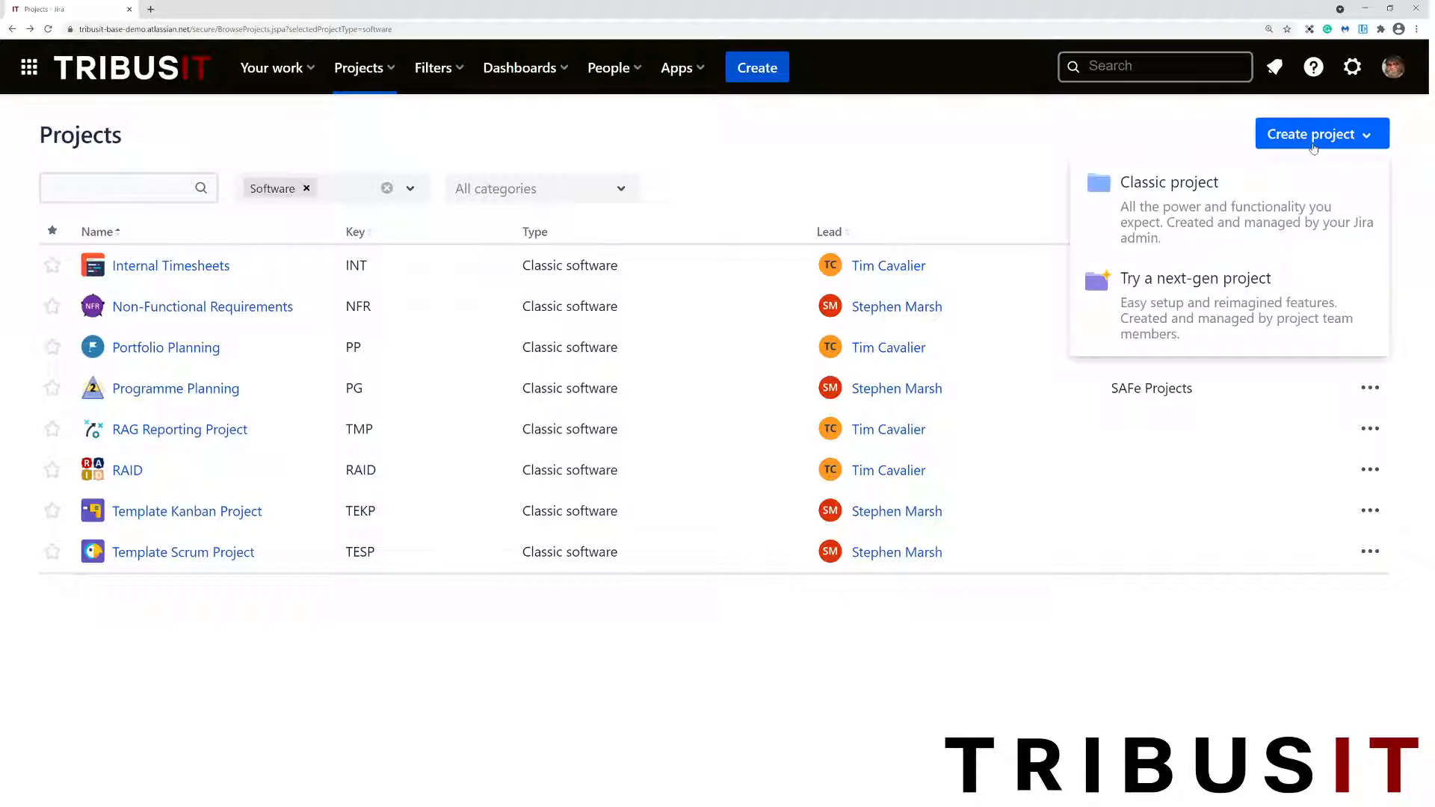
pyautogui.click(1214, 211)
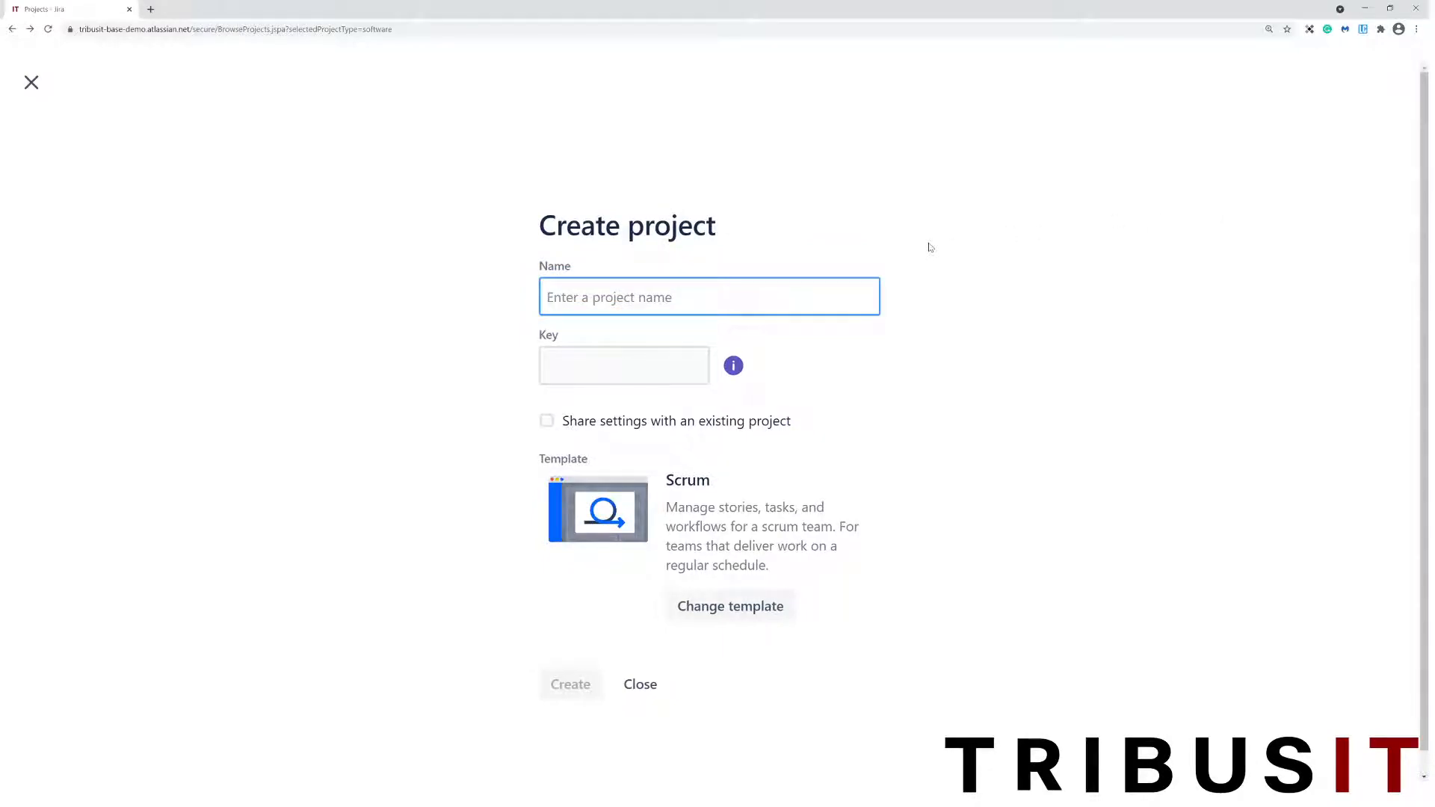
pyautogui.write('Sample Project')
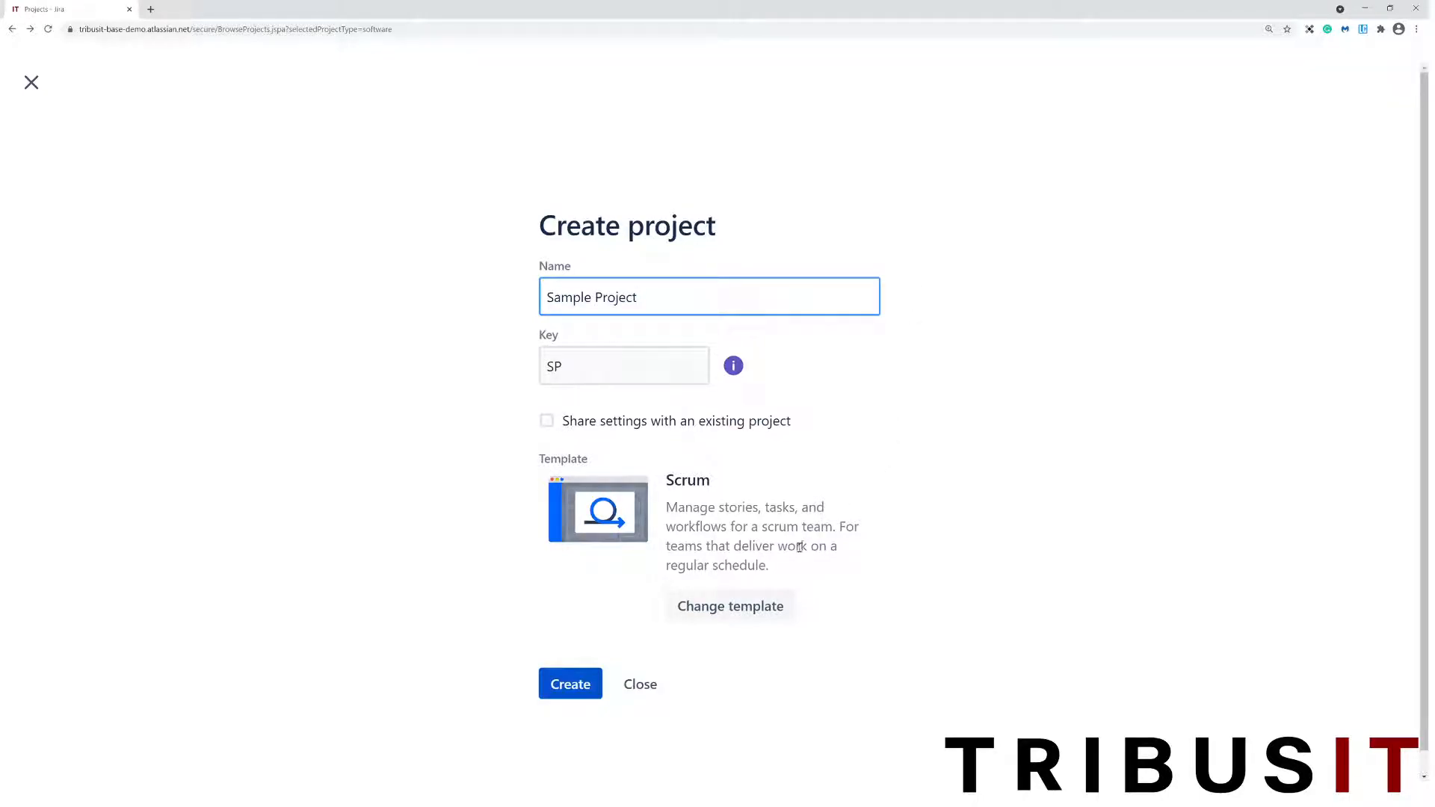
# Open the classic template choices and examine the templates offered in the Business category.
pyautogui.click(750, 605)
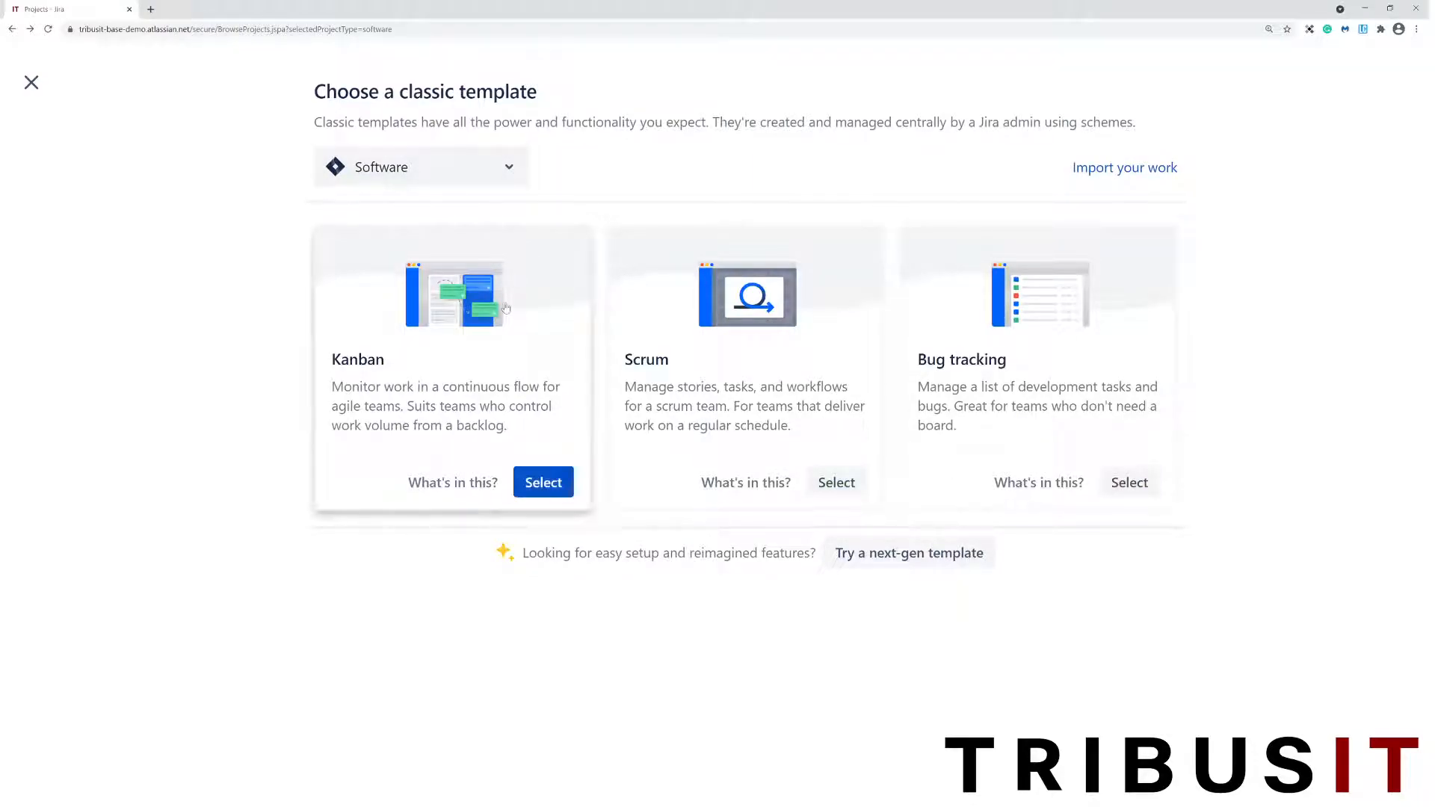
pyautogui.click(501, 177)
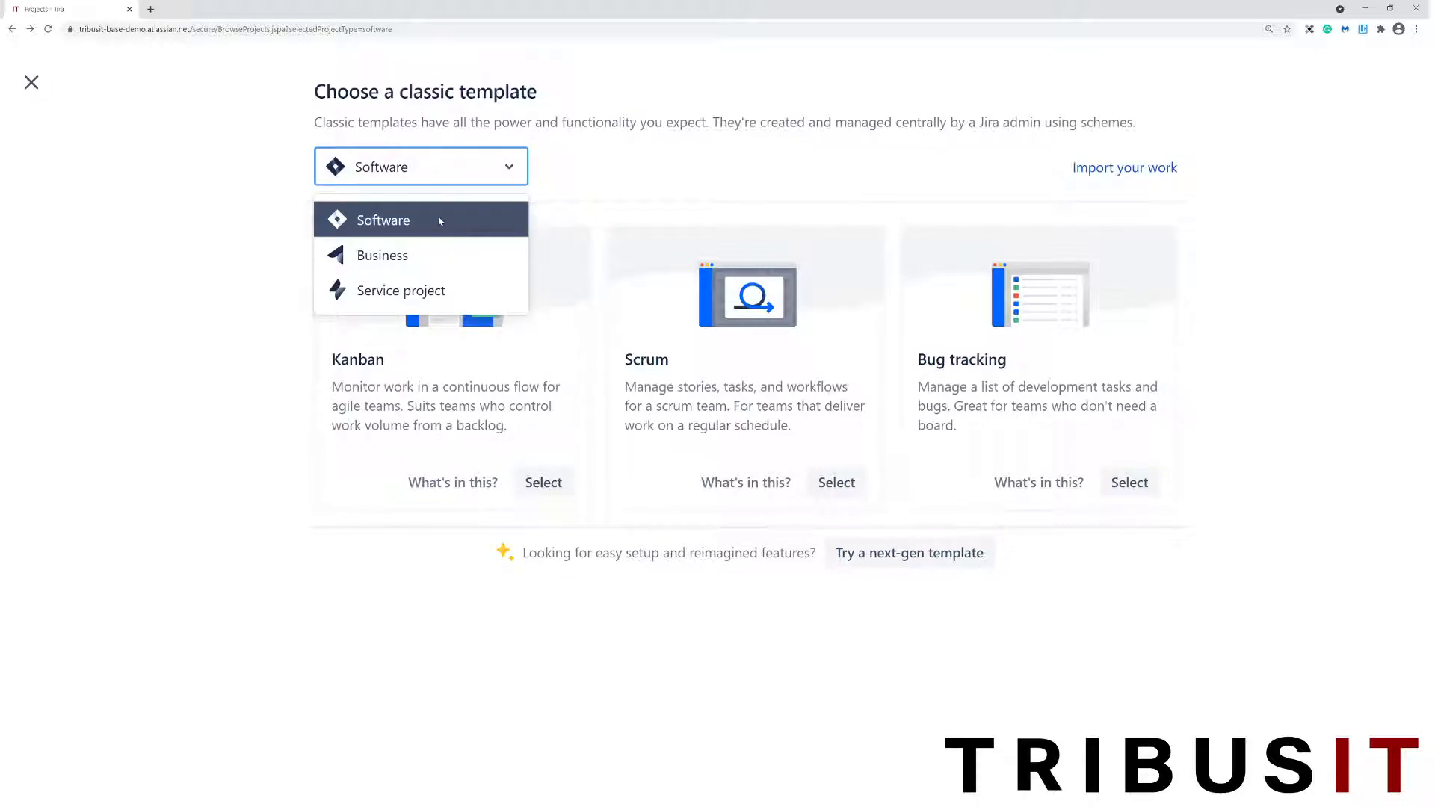
pyautogui.click(424, 262)
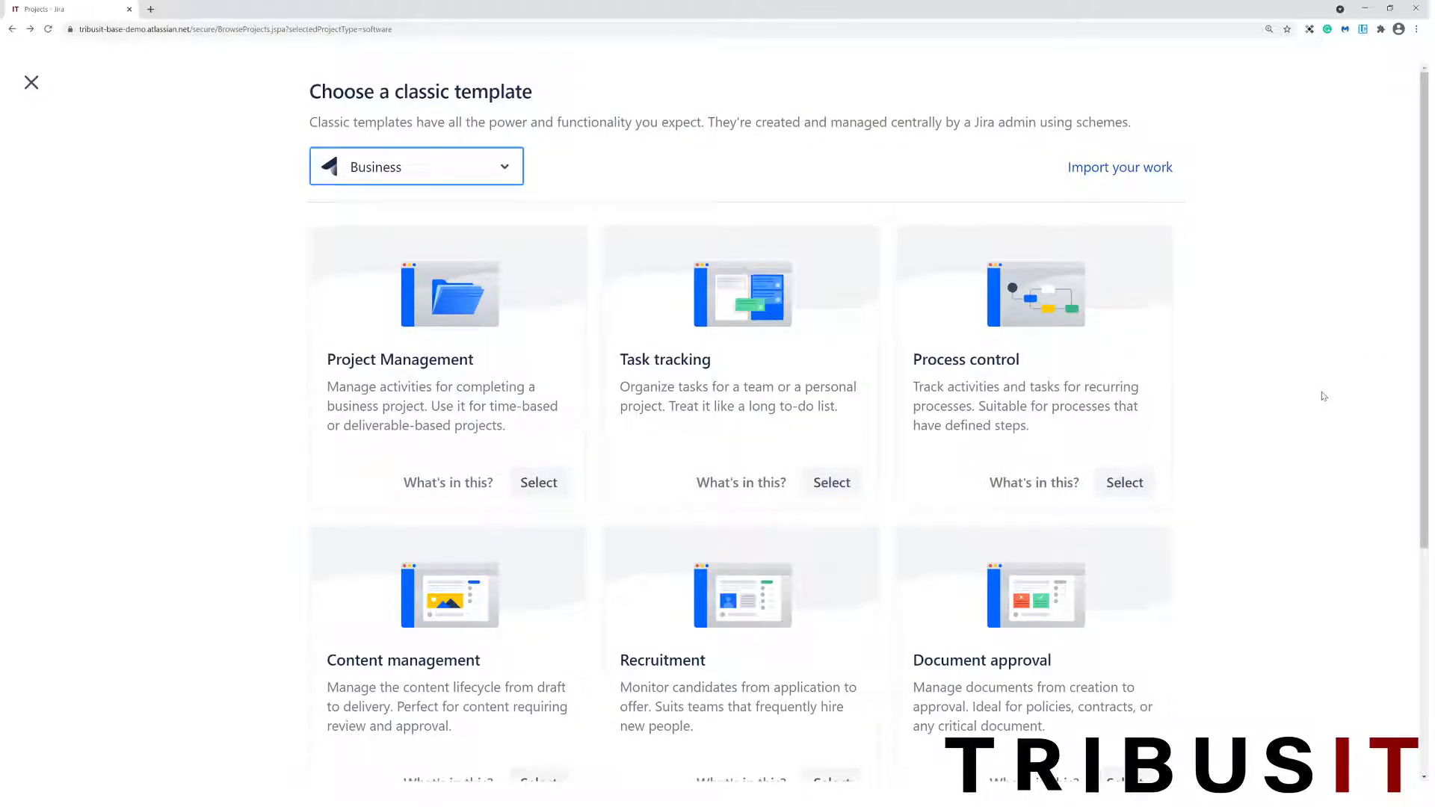
pyautogui.scroll(-2, 1321, 397)
pyautogui.scroll(2, 1316, 399)
pyautogui.scroll(-3, 1277, 426)
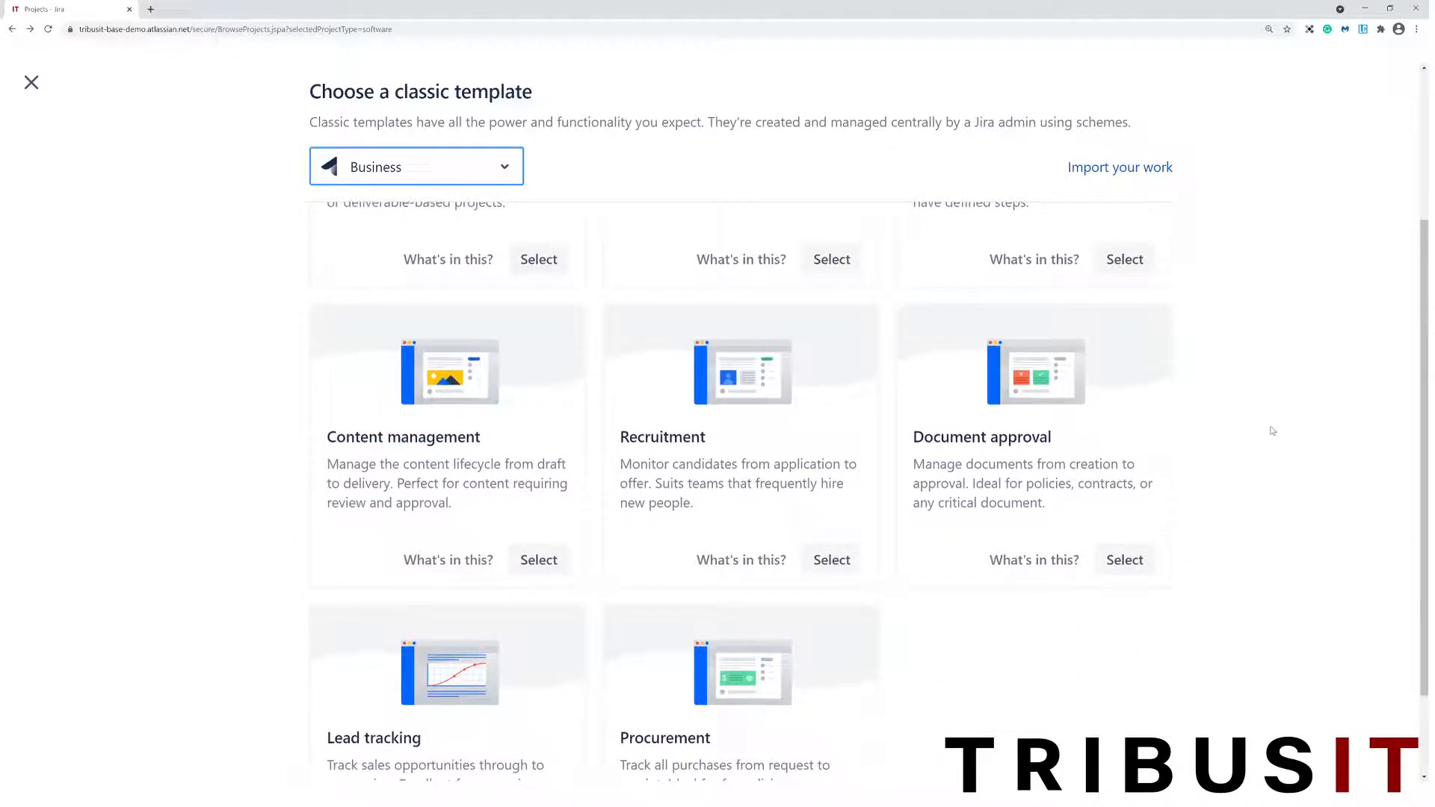
pyautogui.scroll(-2, 747, 523)
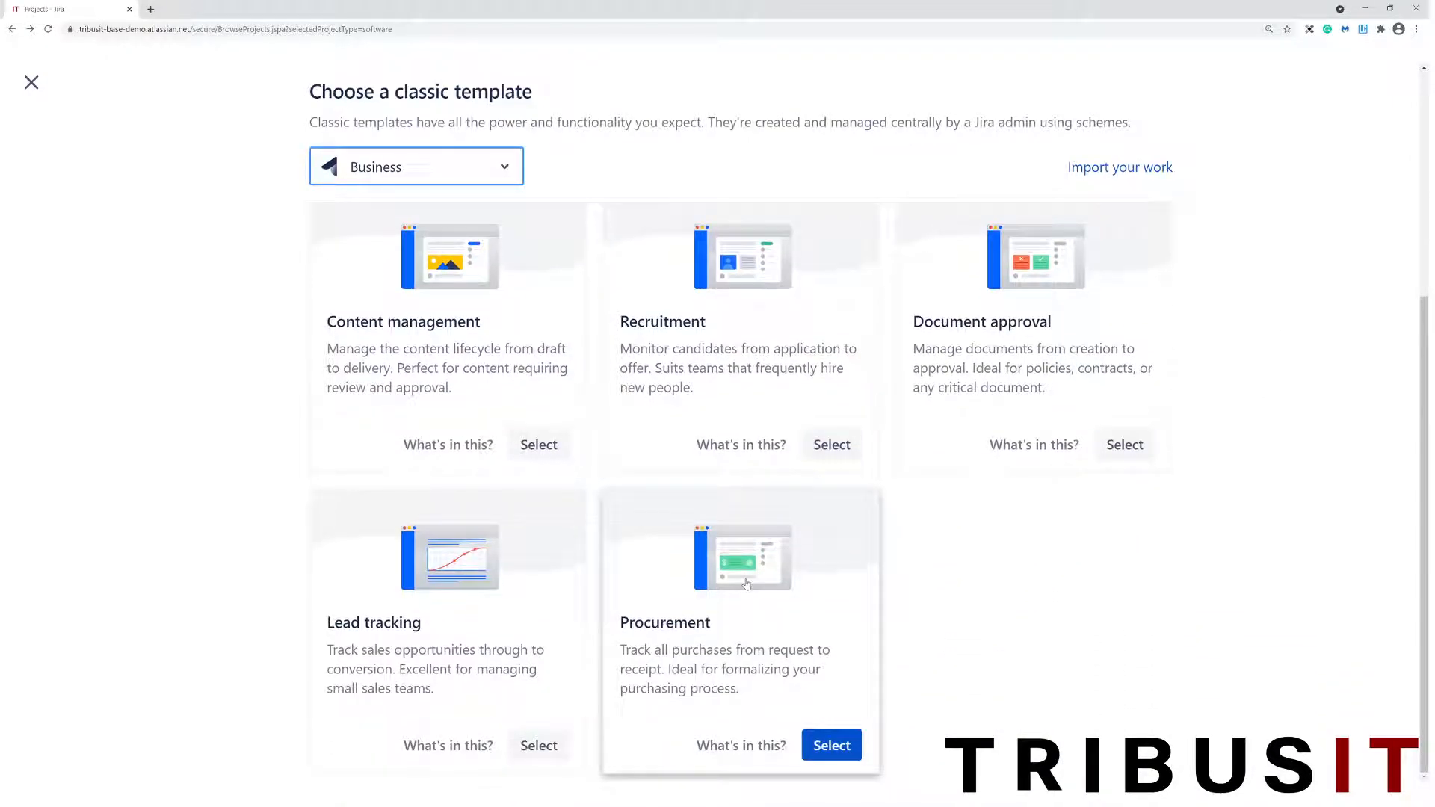
pyautogui.scroll(3, 460, 606)
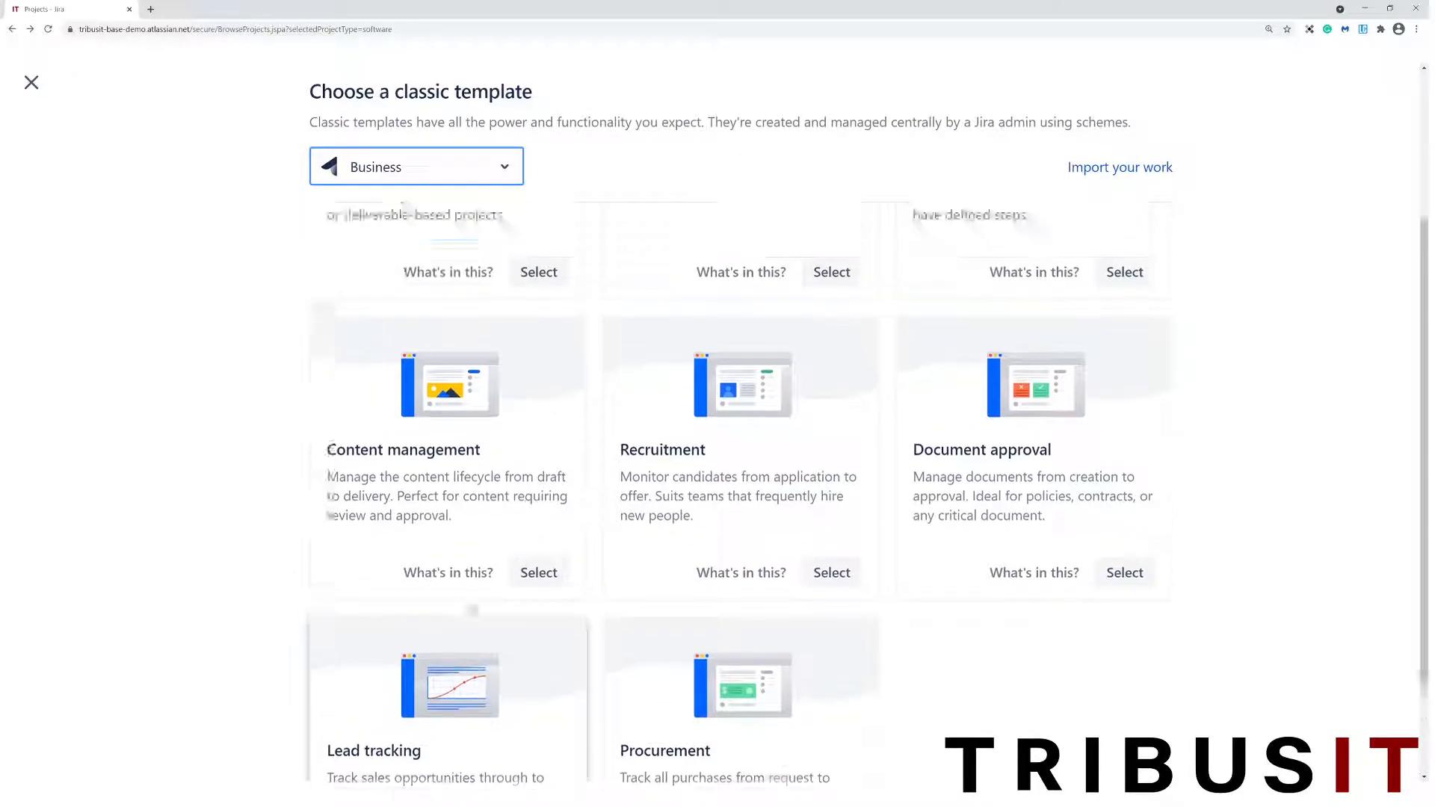
pyautogui.scroll(2, 860, 550)
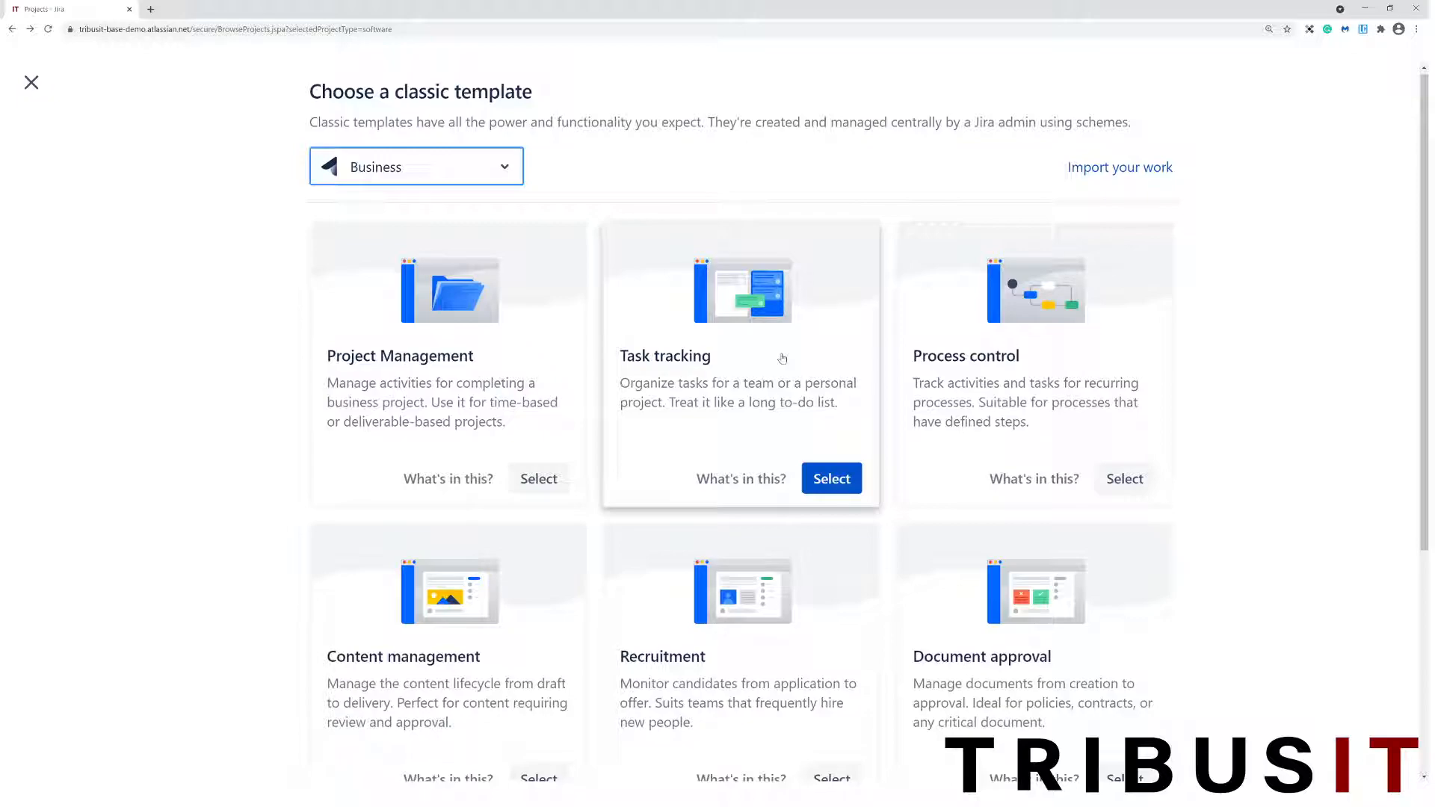
# Choose the Scrum template from the Software category, create the project, and dismiss the notice about renaming classic projects.
pyautogui.click(493, 169)
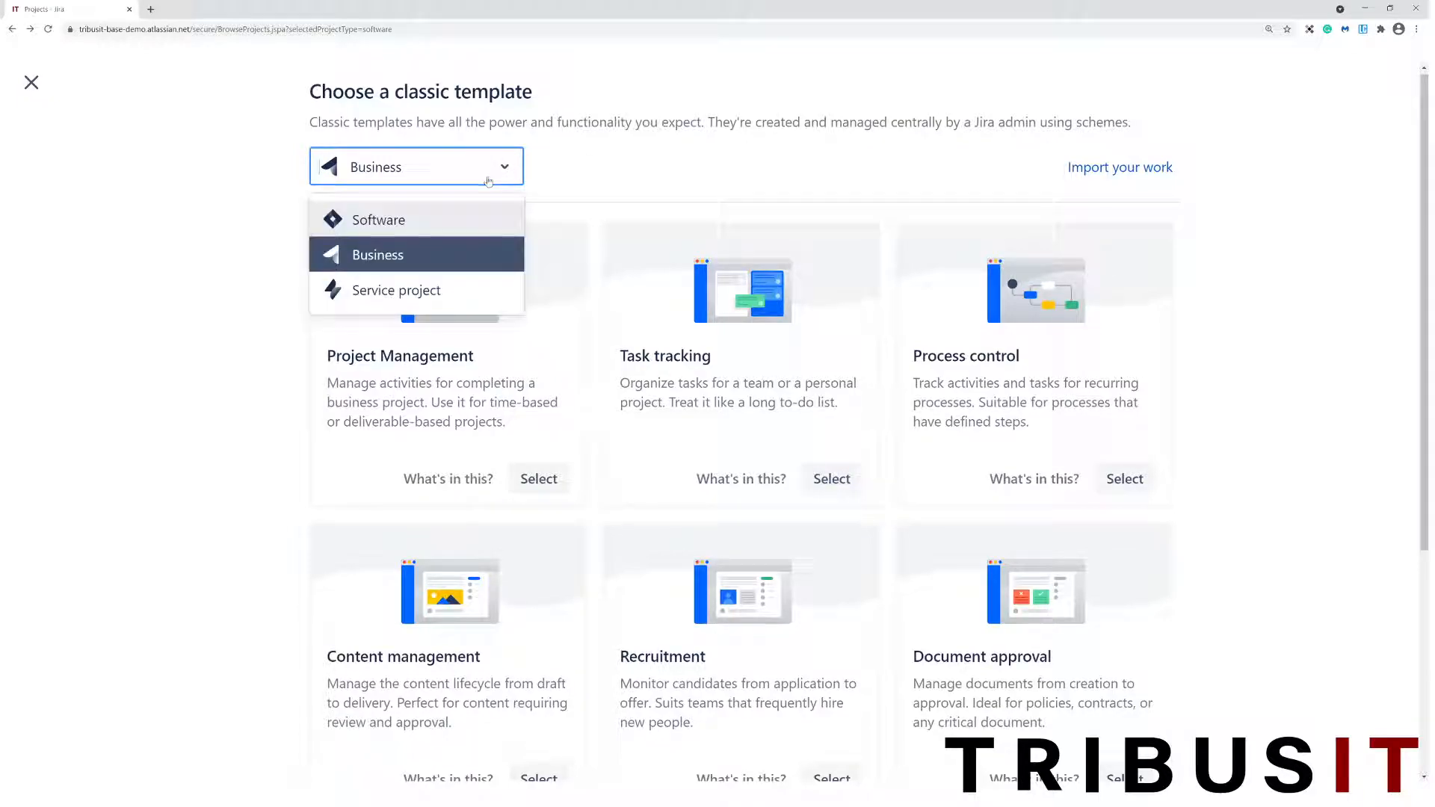
pyautogui.click(444, 228)
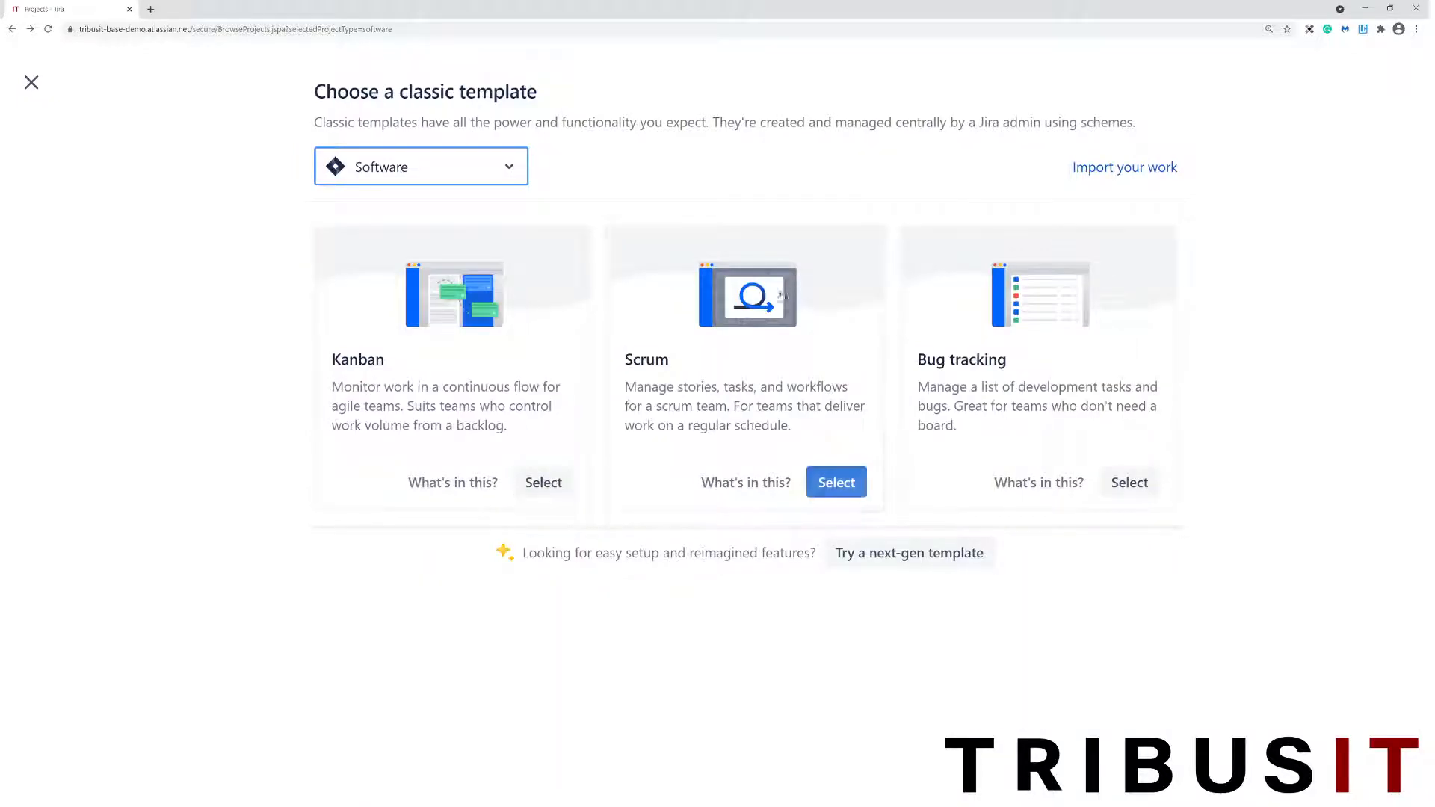
pyautogui.click(852, 494)
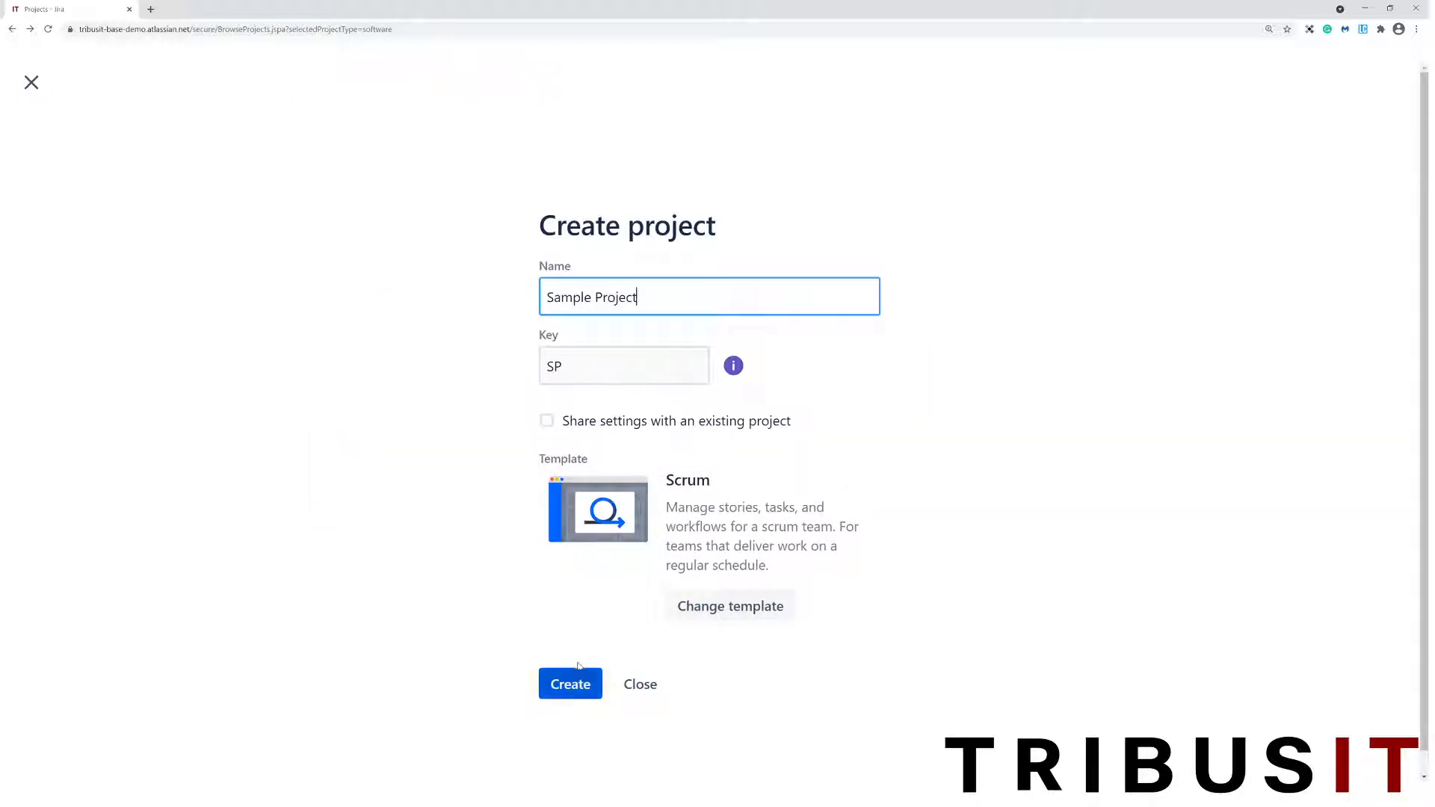
pyautogui.click(583, 684)
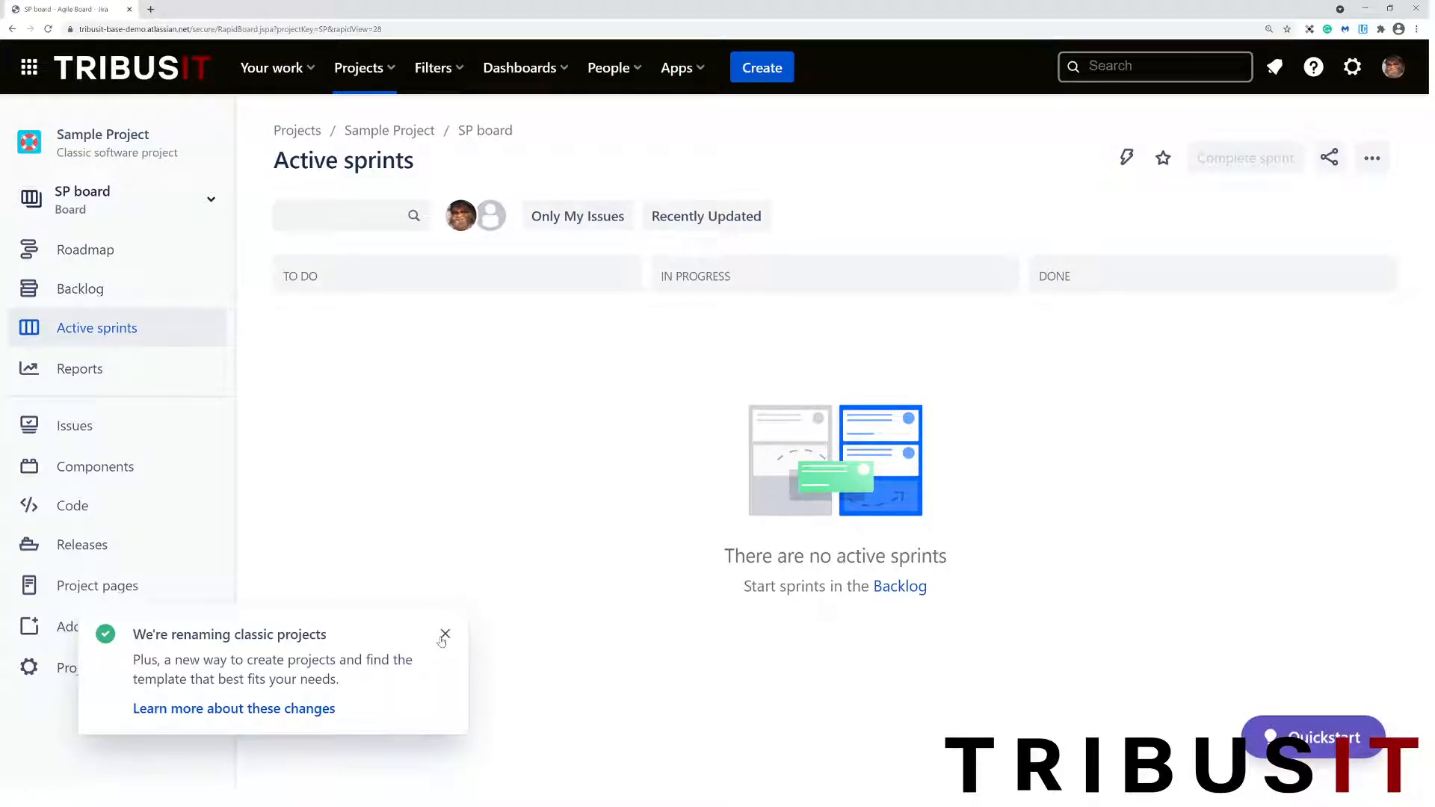
pyautogui.click(443, 636)
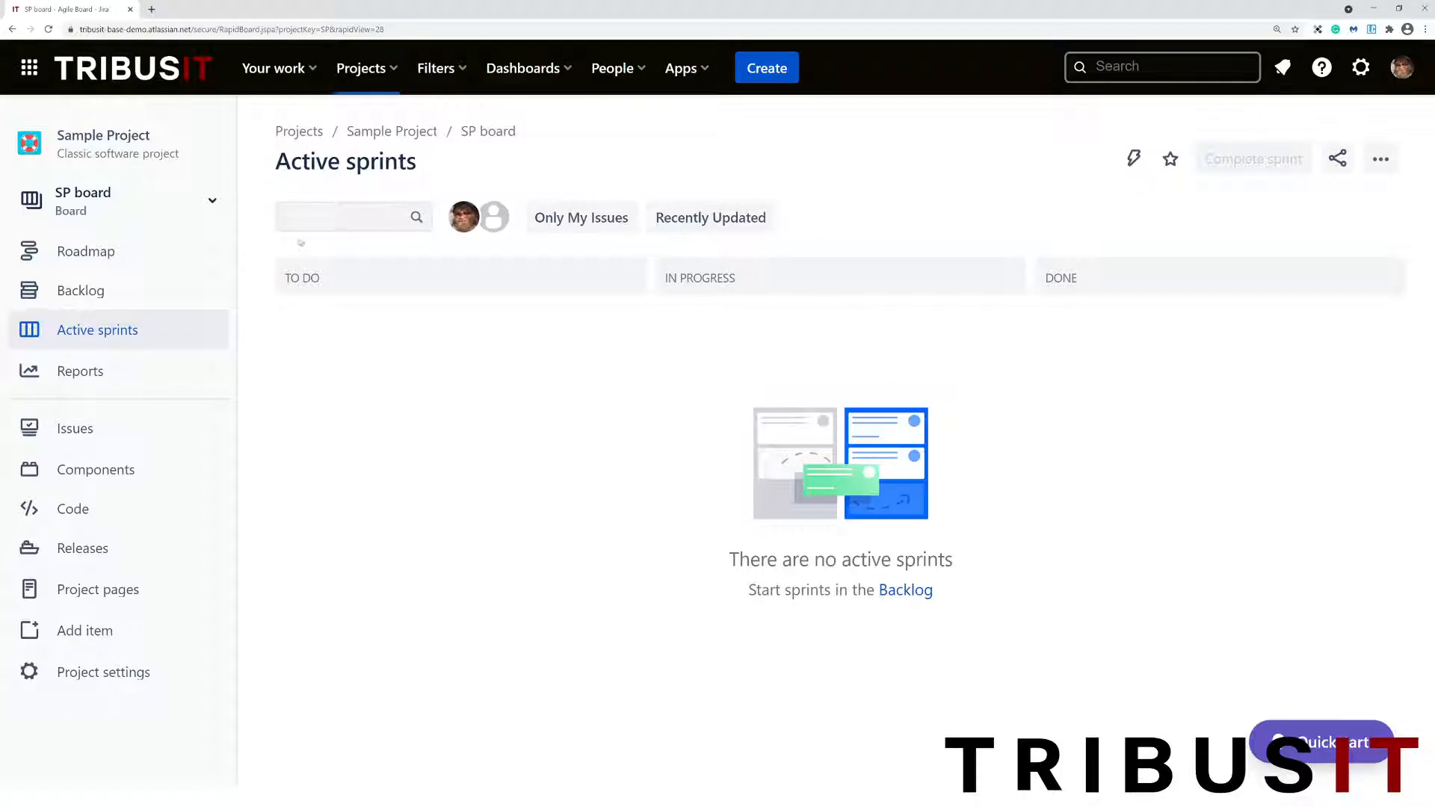
# Start a new issue in Sample Project, check the available issue types, keep Feature Epic, and enter the epic name "Short Epic Name".
pyautogui.click(781, 81)
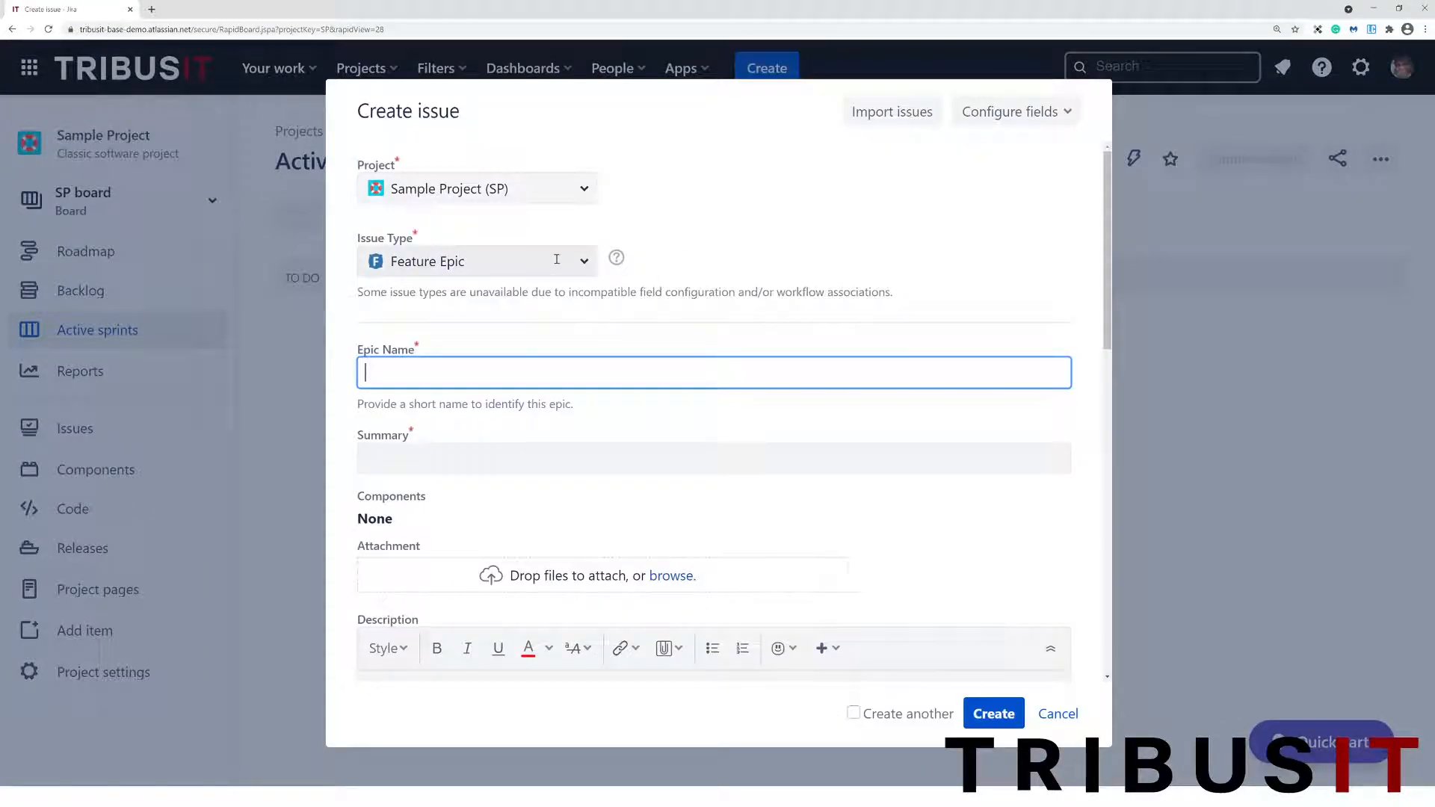
pyautogui.click(574, 260)
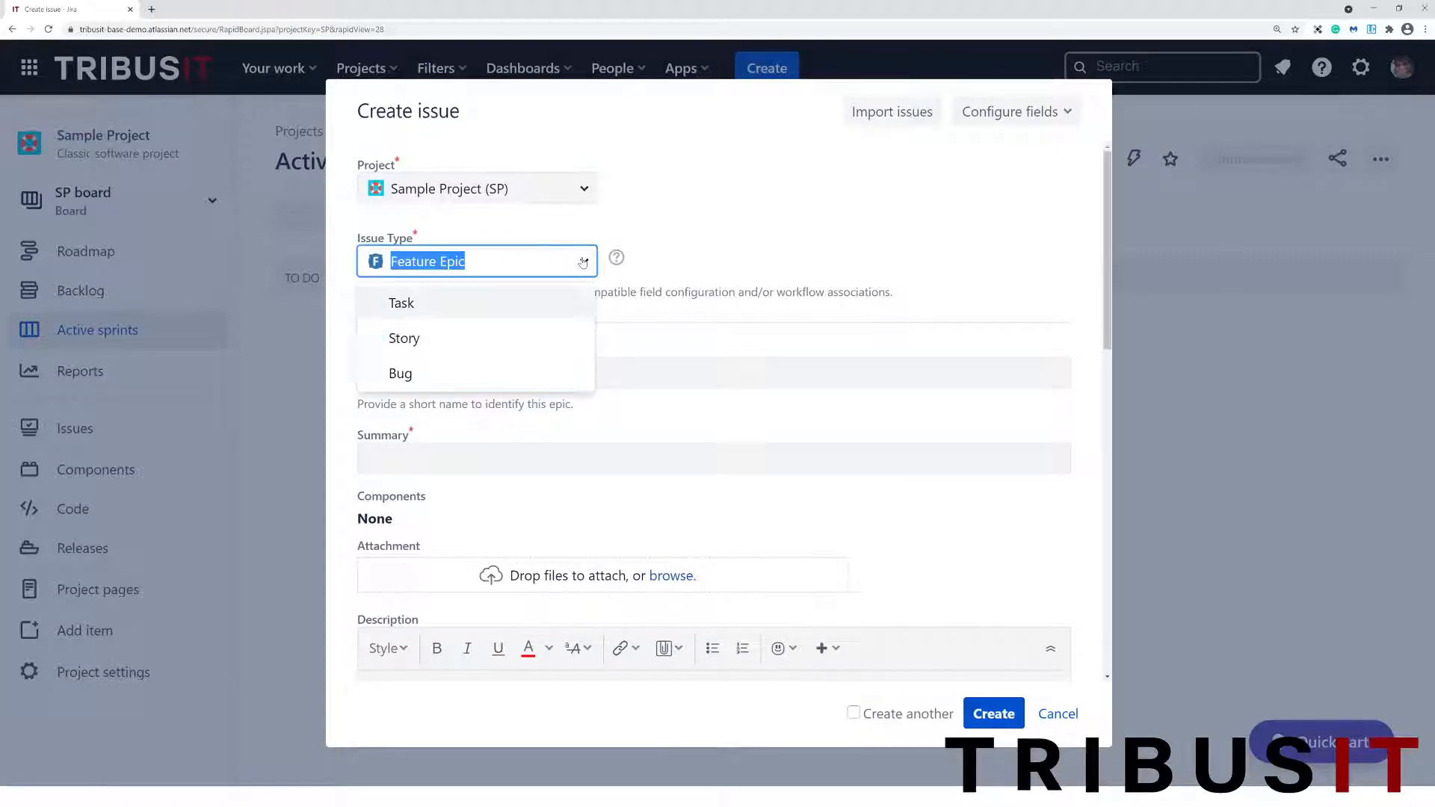
pyautogui.click(665, 247)
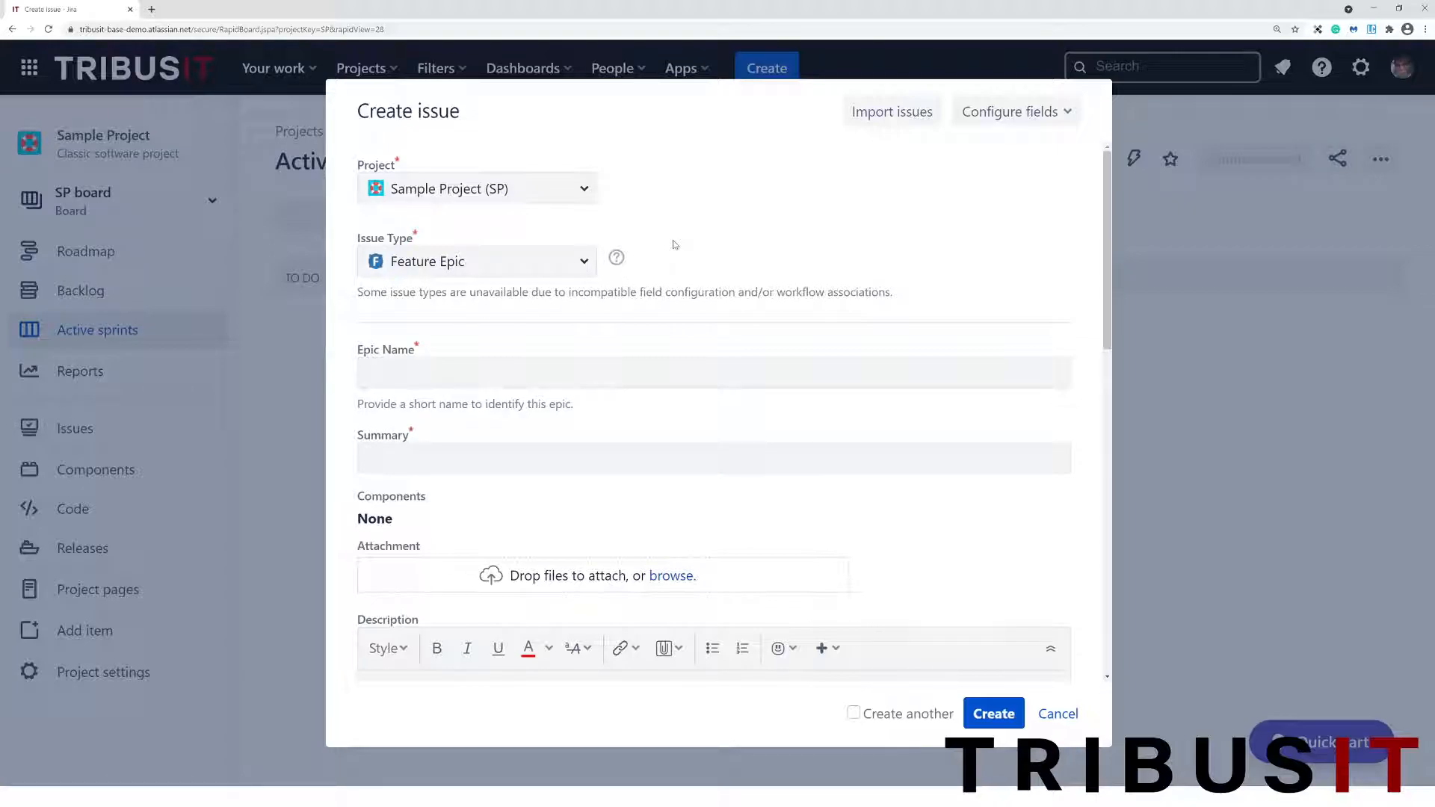
pyautogui.click(714, 377)
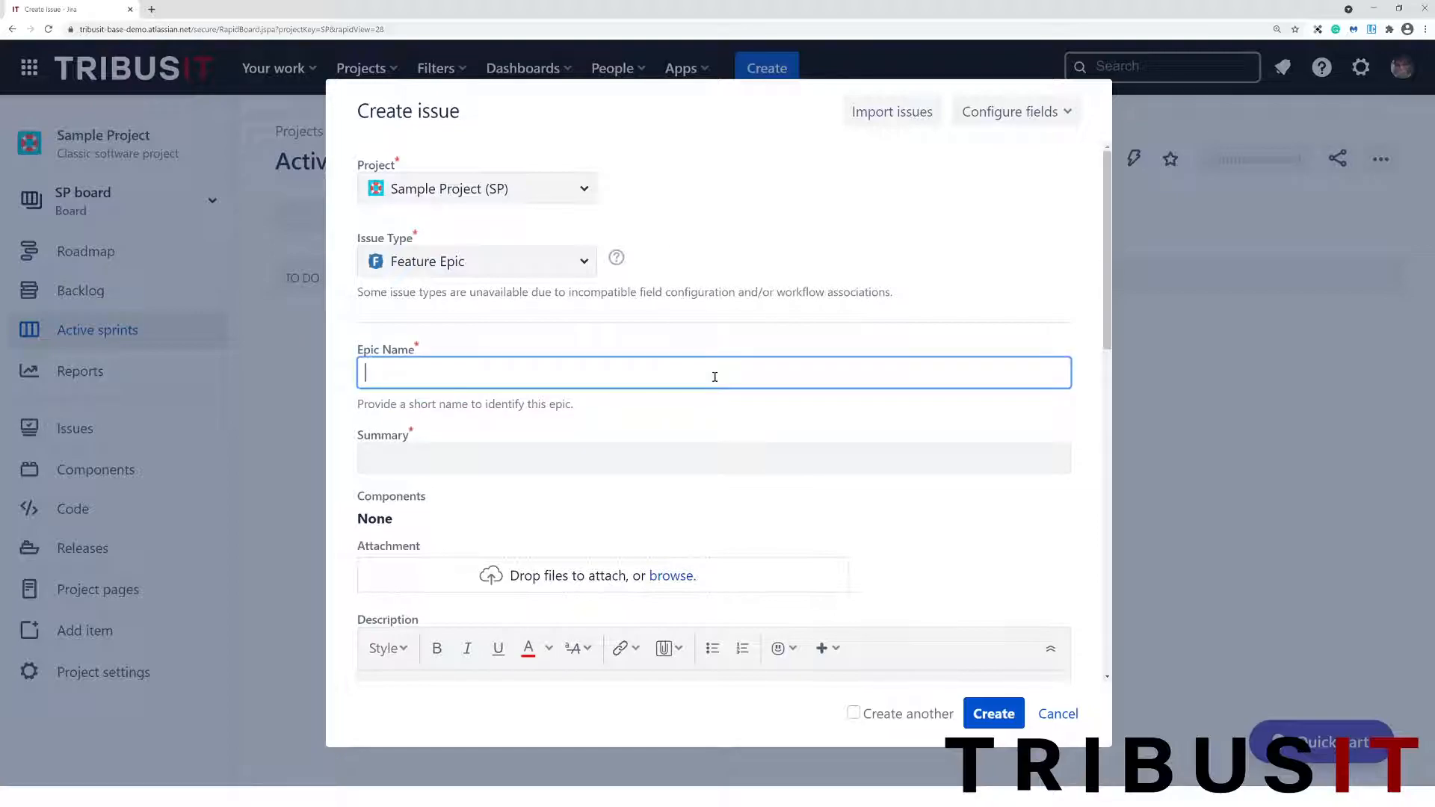
pyautogui.click(765, 335)
pyautogui.click(648, 372)
pyautogui.write('Short Epic Name')
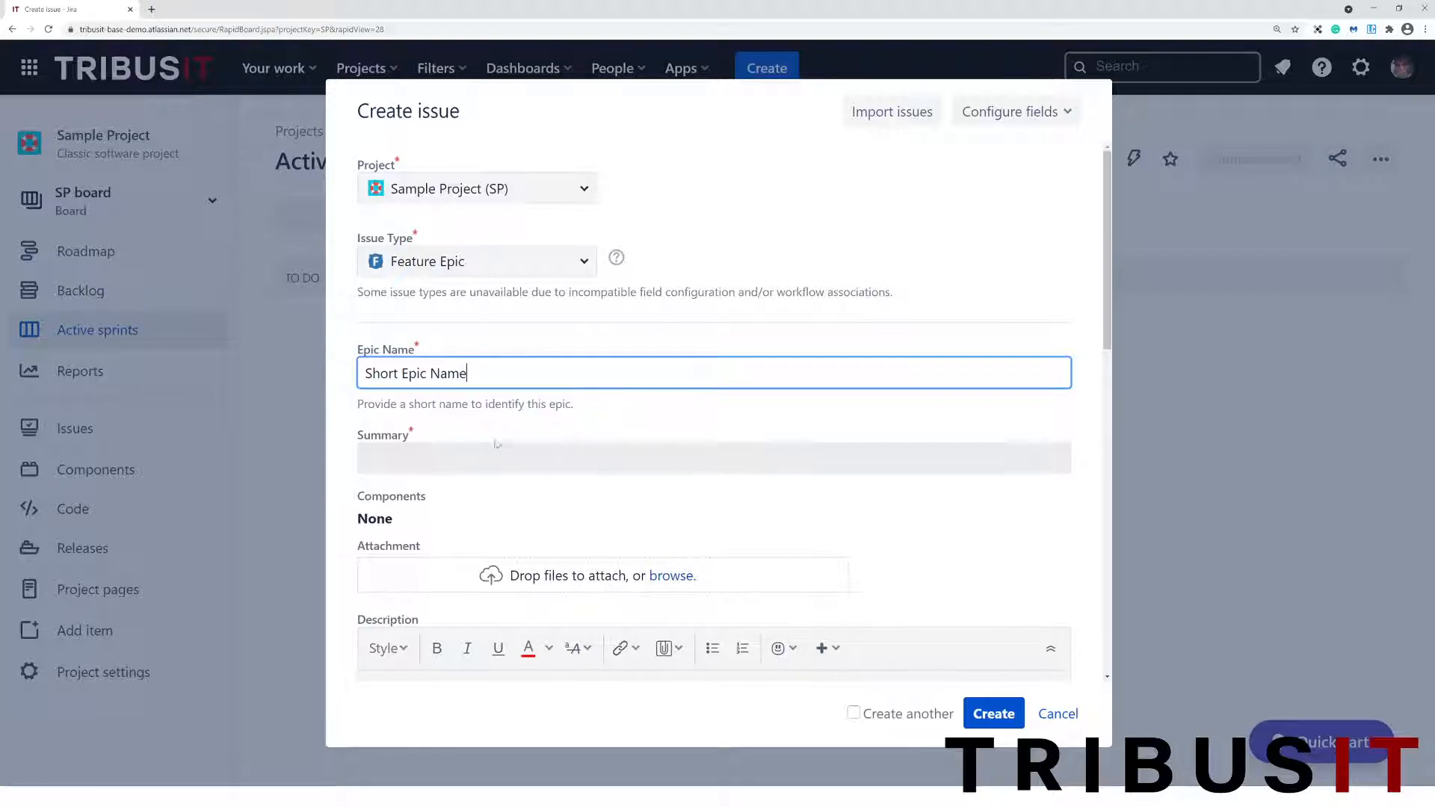
# Fill in the epic's summary as "Longer Name" and its description as "DEtails".
pyautogui.click(450, 464)
pyautogui.write('Longer Nam')
pyautogui.scroll(-3, 610, 521)
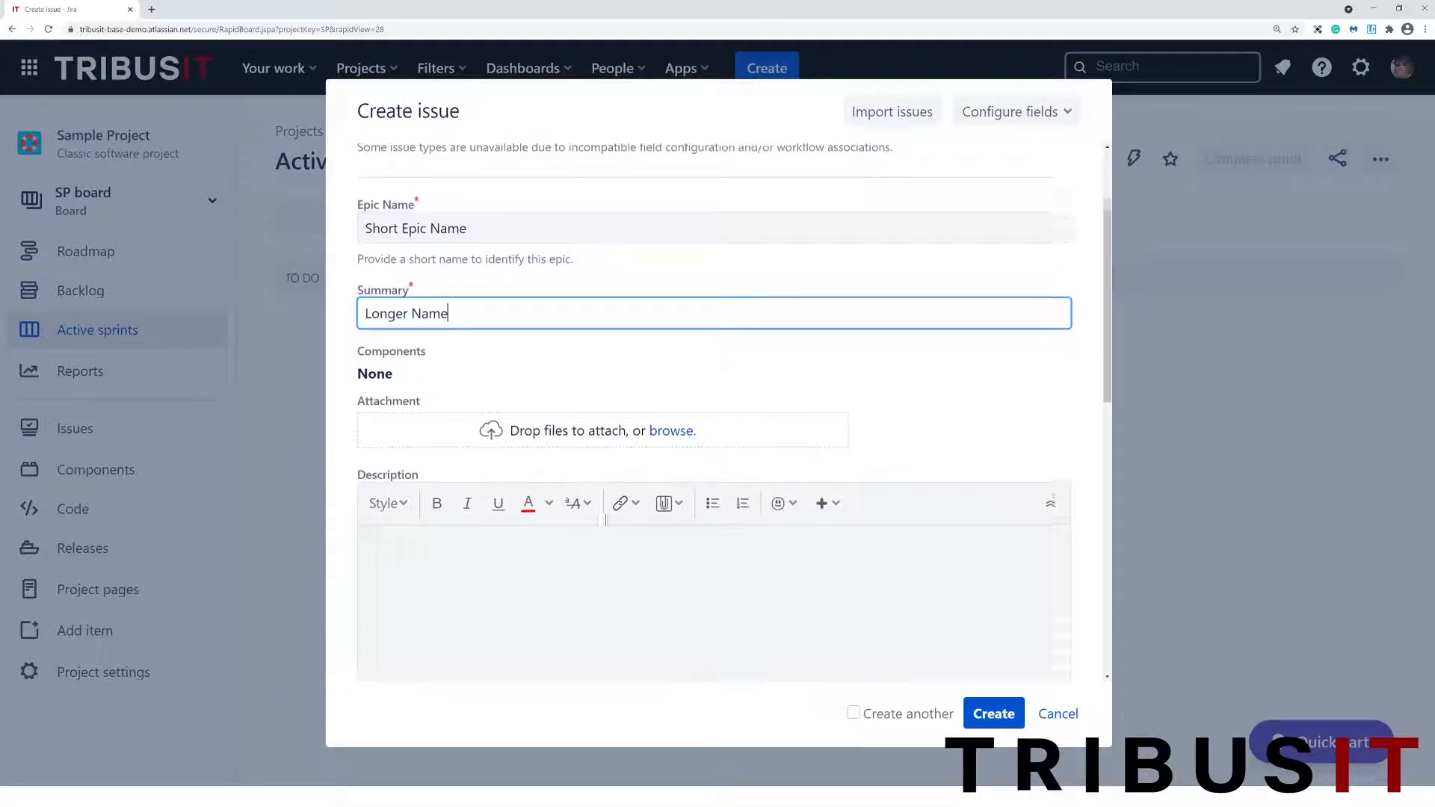
pyautogui.click(622, 518)
pyautogui.write('DEt')
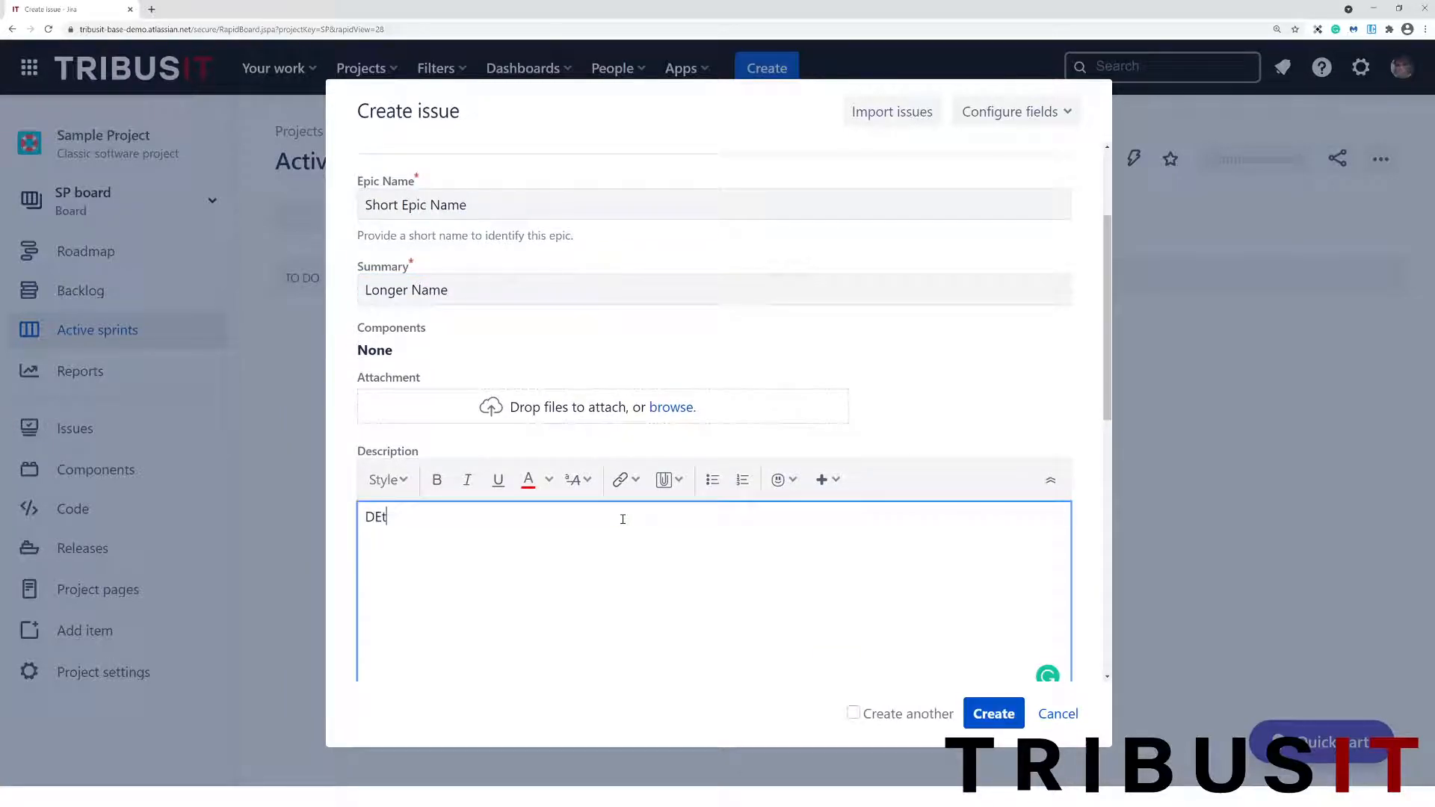
pyautogui.write('ails')
# Assign the epic to the first person under All Users.
pyautogui.scroll(-2, 518, 527)
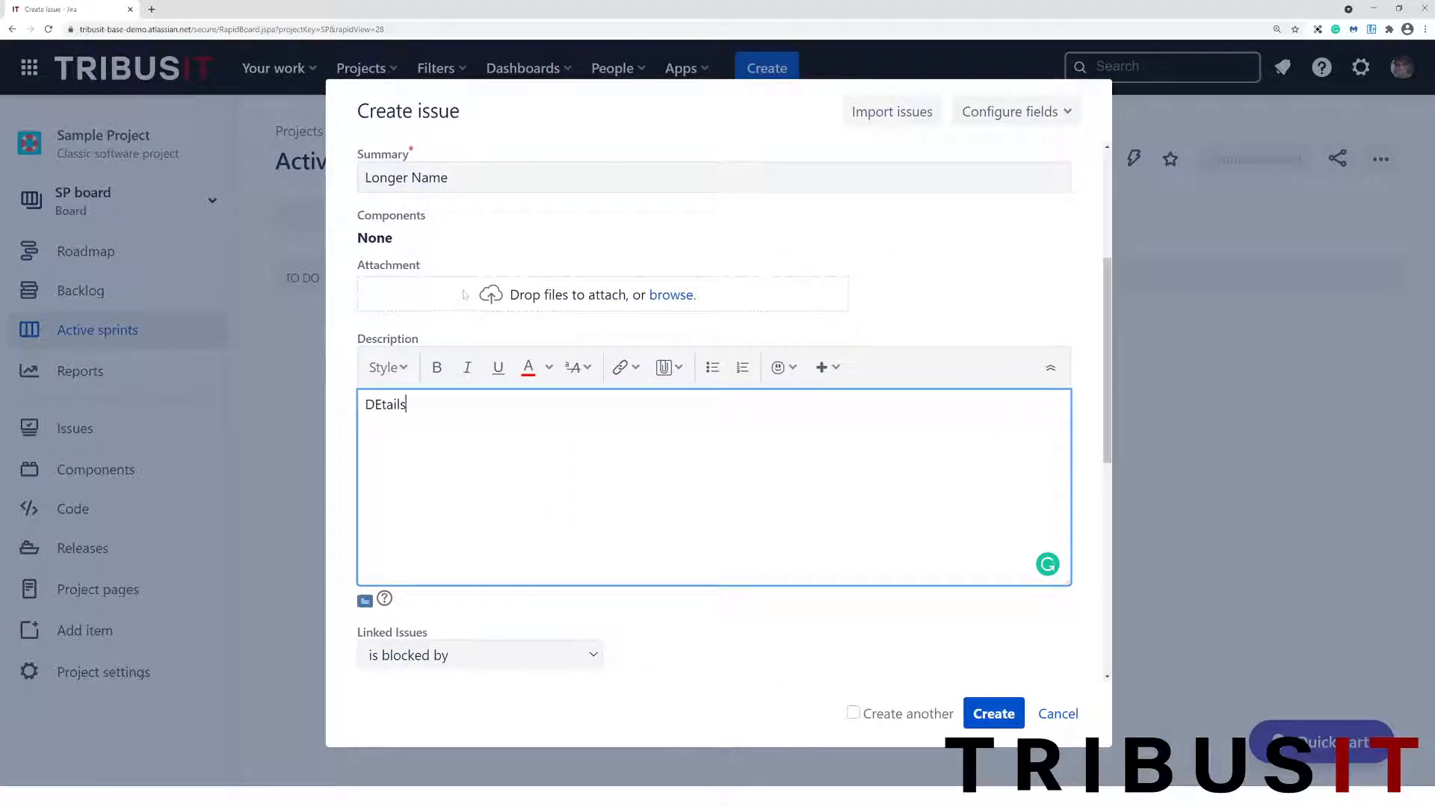
pyautogui.scroll(-5, 653, 320)
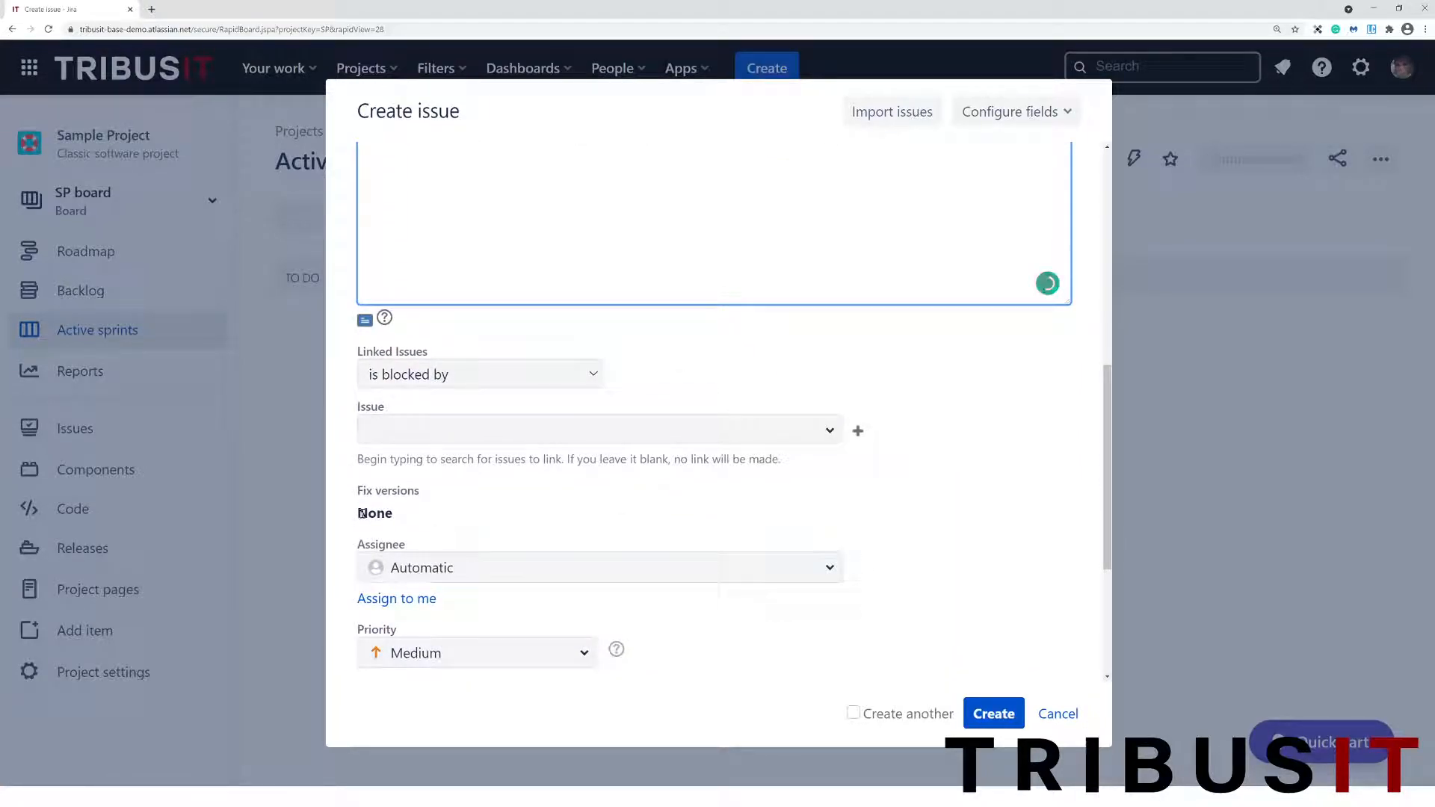
pyautogui.scroll(-2, 382, 518)
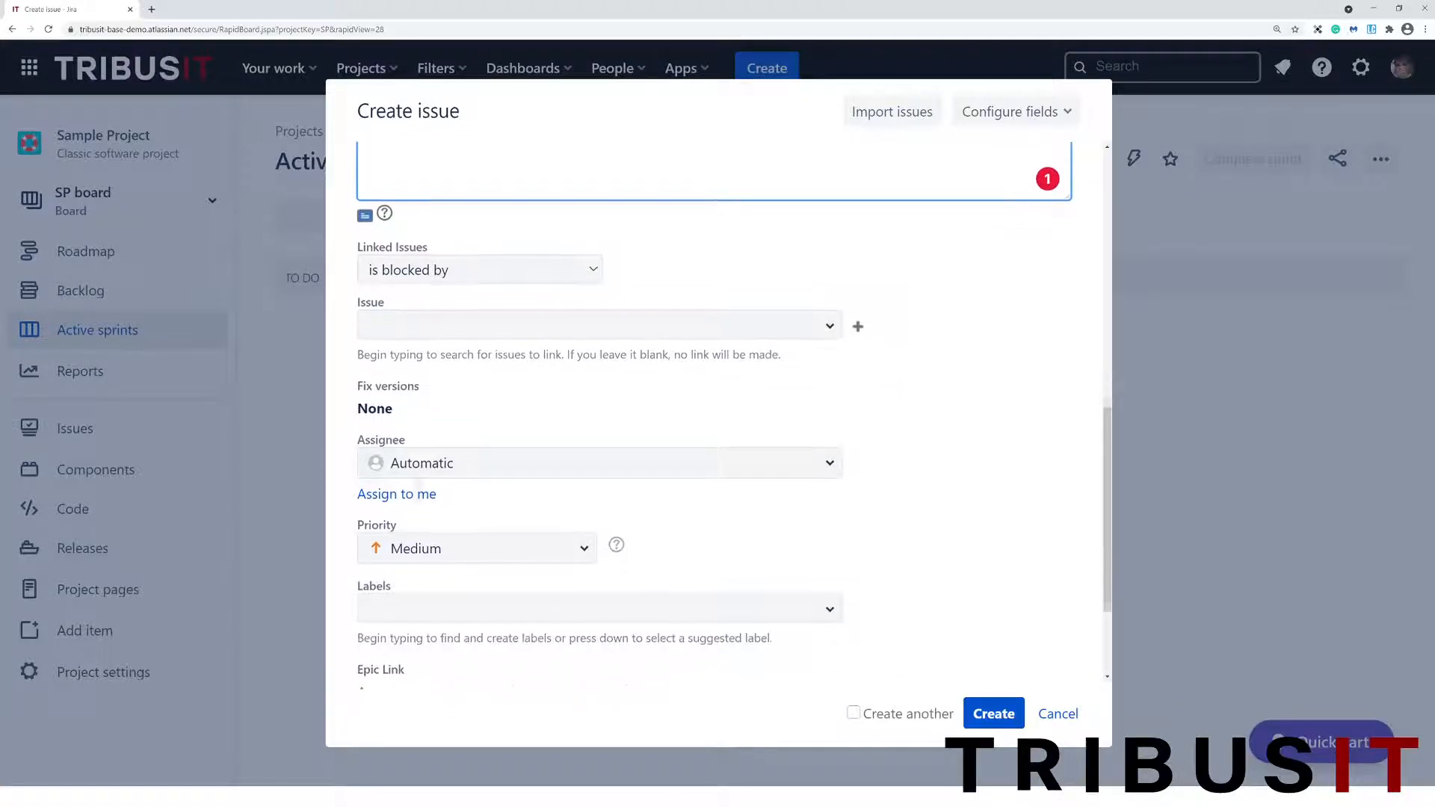
pyautogui.click(410, 456)
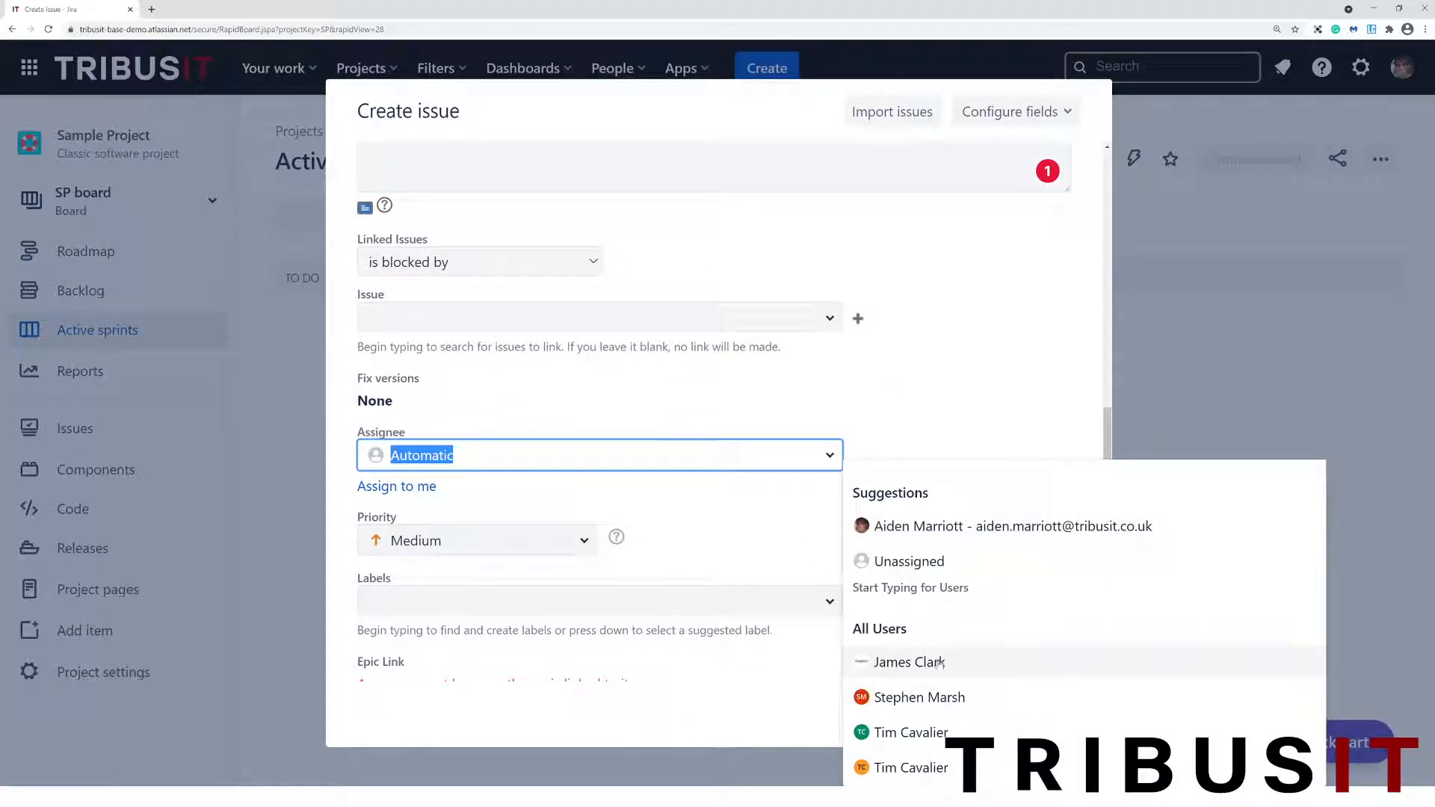
pyautogui.click(939, 663)
pyautogui.click(957, 455)
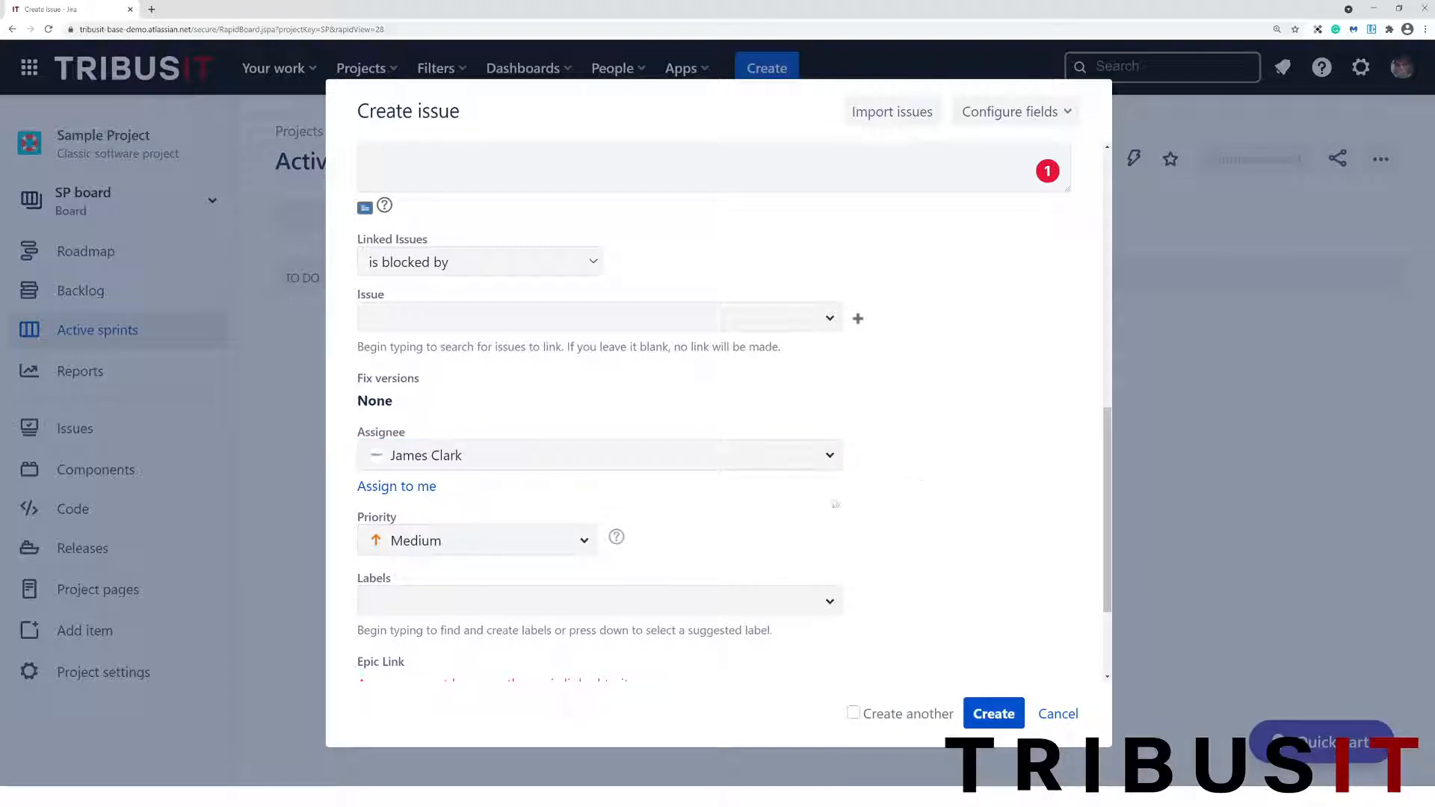
# Review the remaining issue fields, create the epic, and dismiss the Slack suggestion.
pyautogui.scroll(-3, 801, 506)
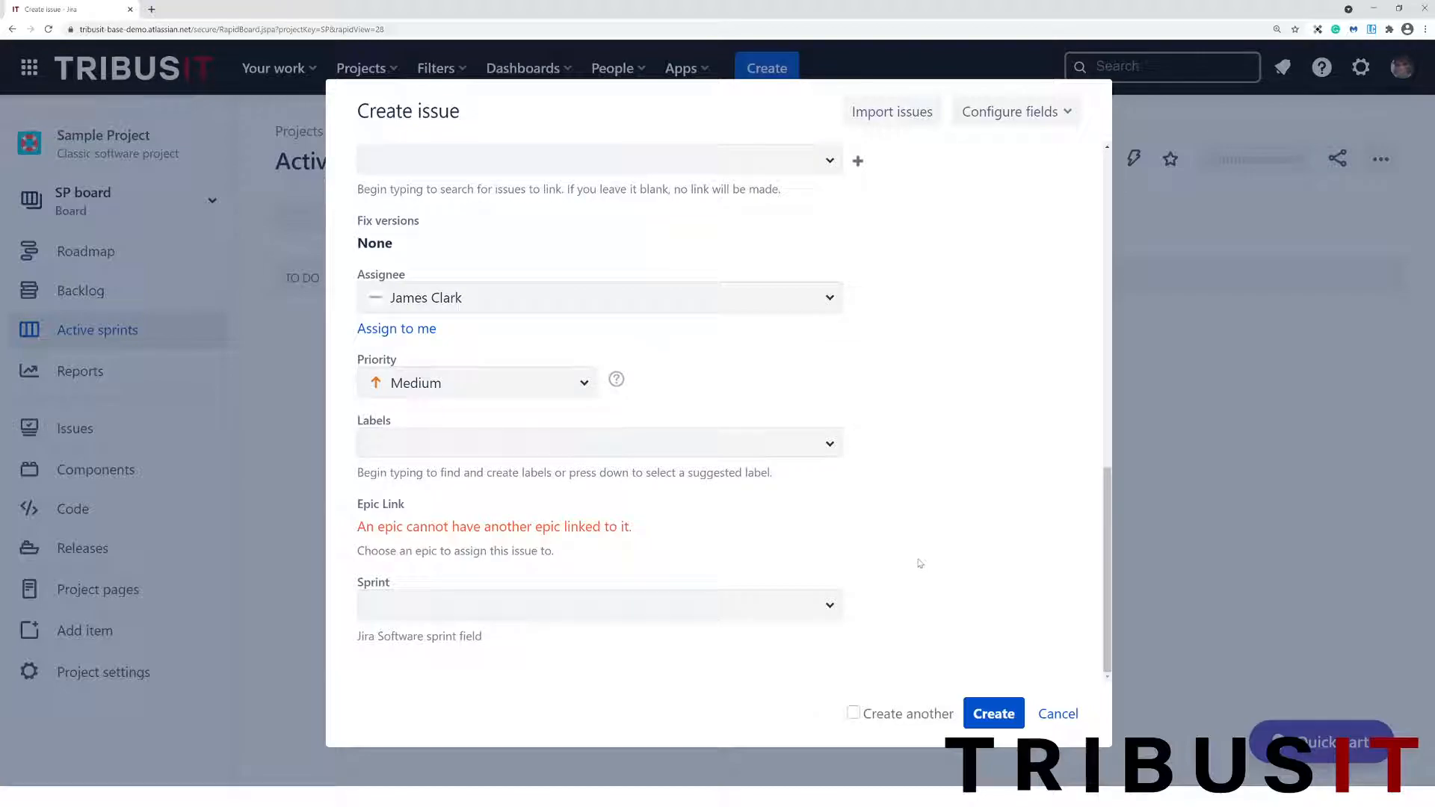
pyautogui.scroll(5, 964, 479)
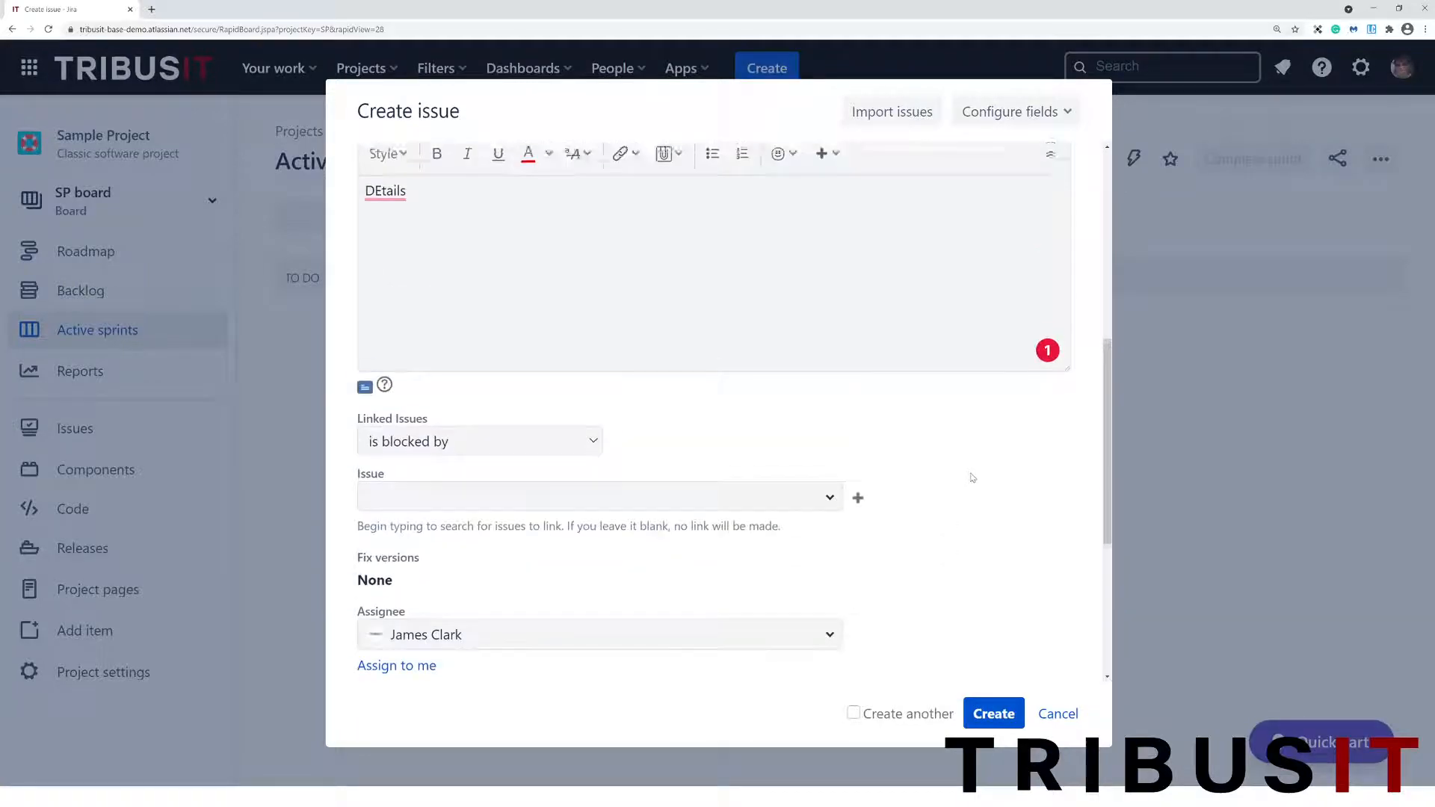
pyautogui.scroll(-5, 994, 483)
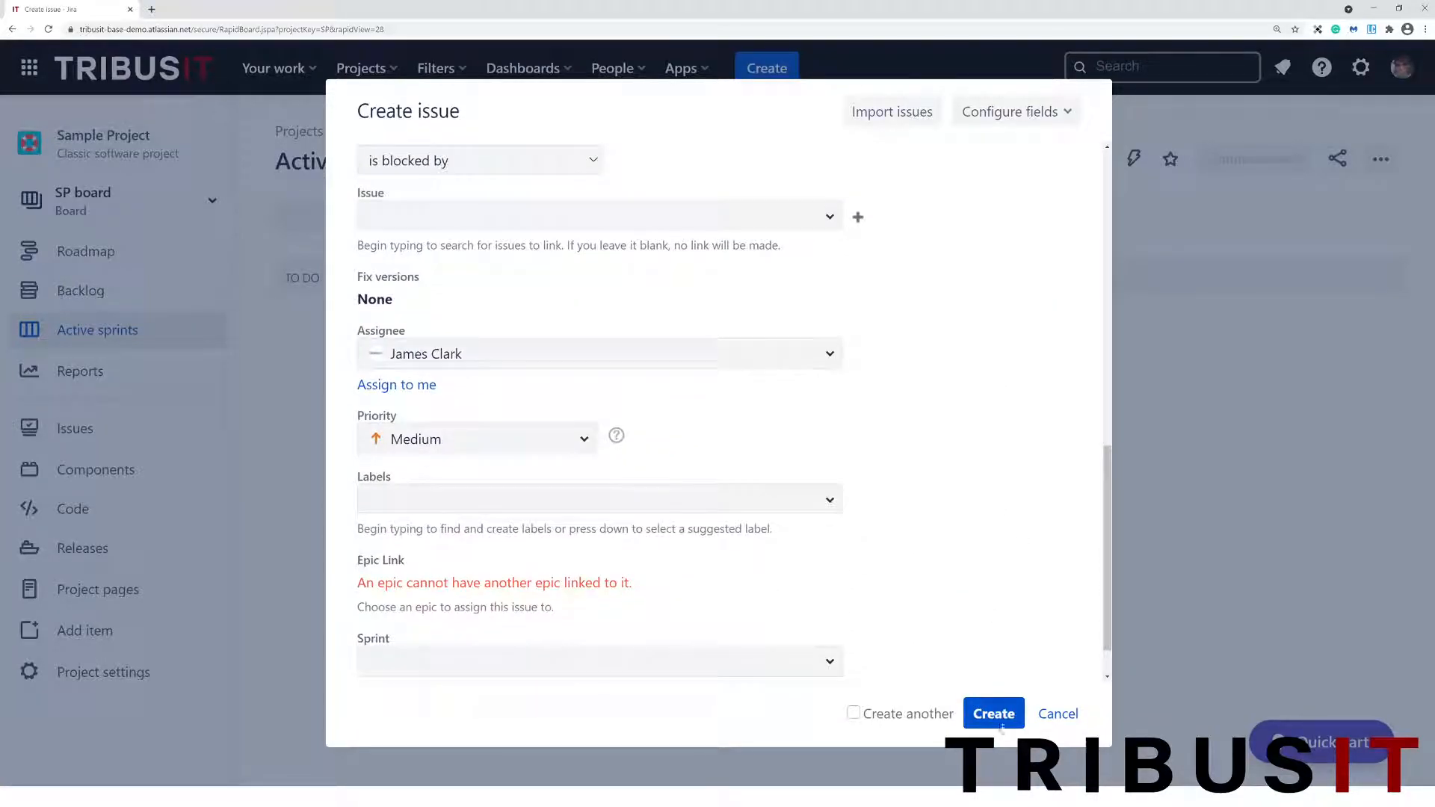
pyautogui.click(1009, 720)
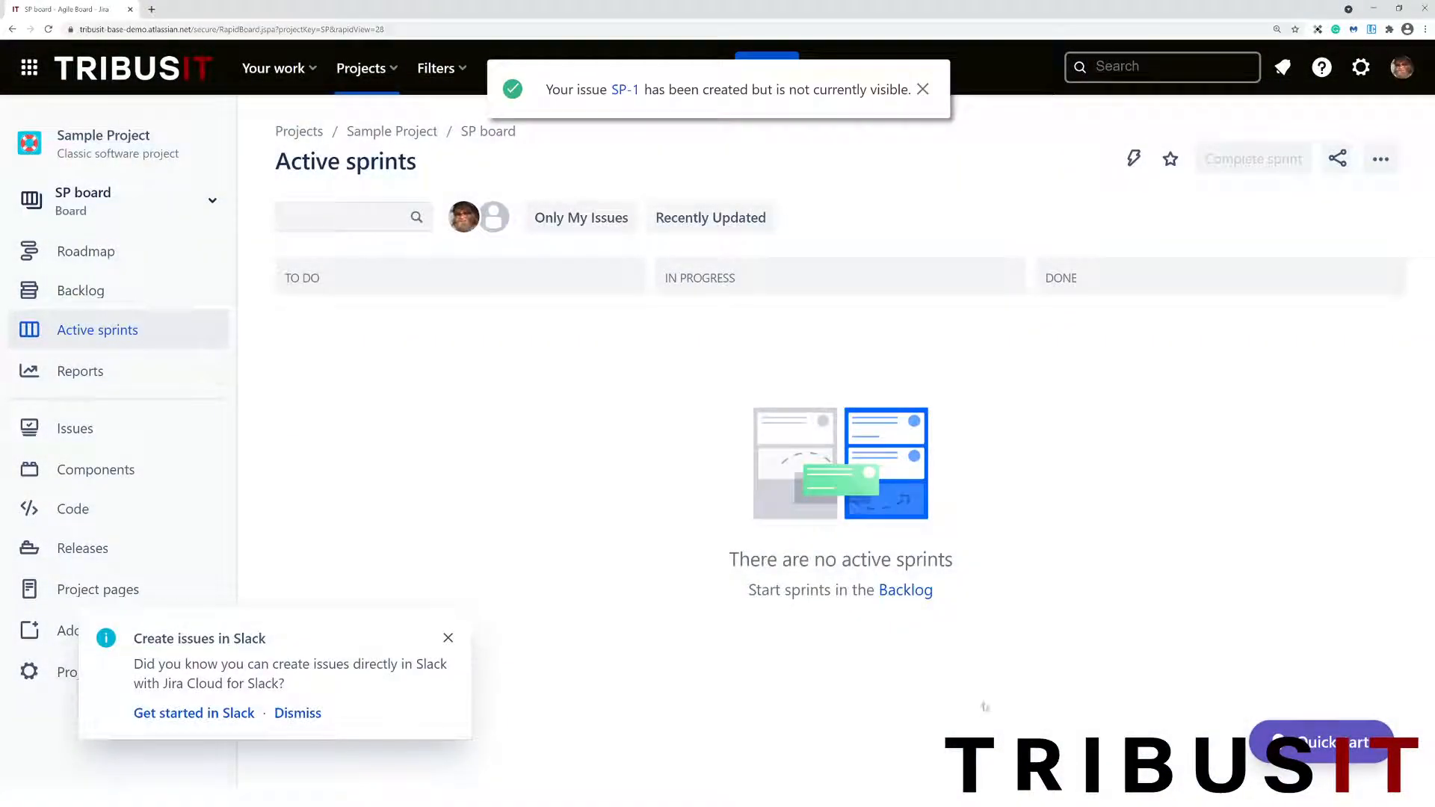
pyautogui.click(298, 714)
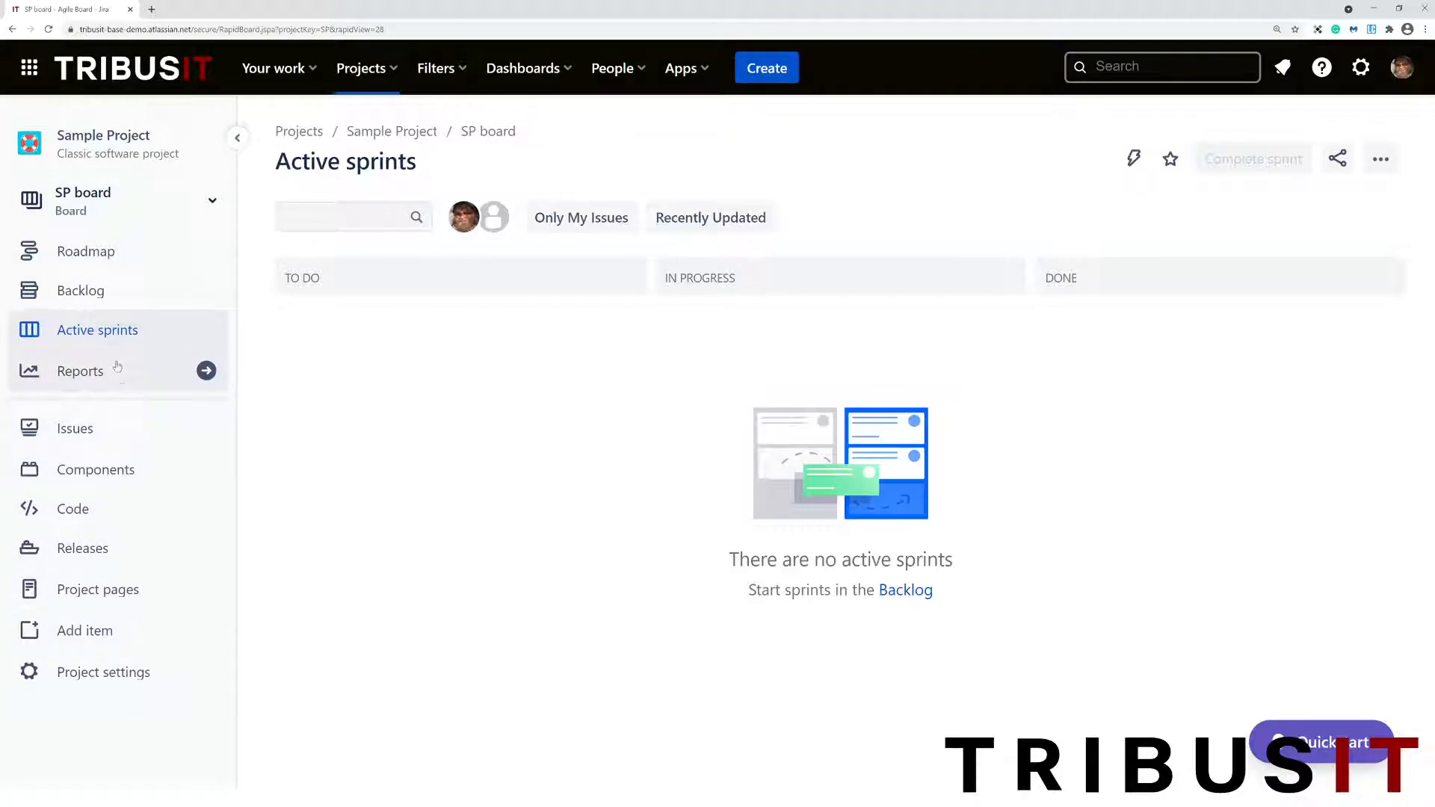
# Show the epics in the project's backlog and filter the backlog by the epic "Short Epic Name".
pyautogui.click(93, 298)
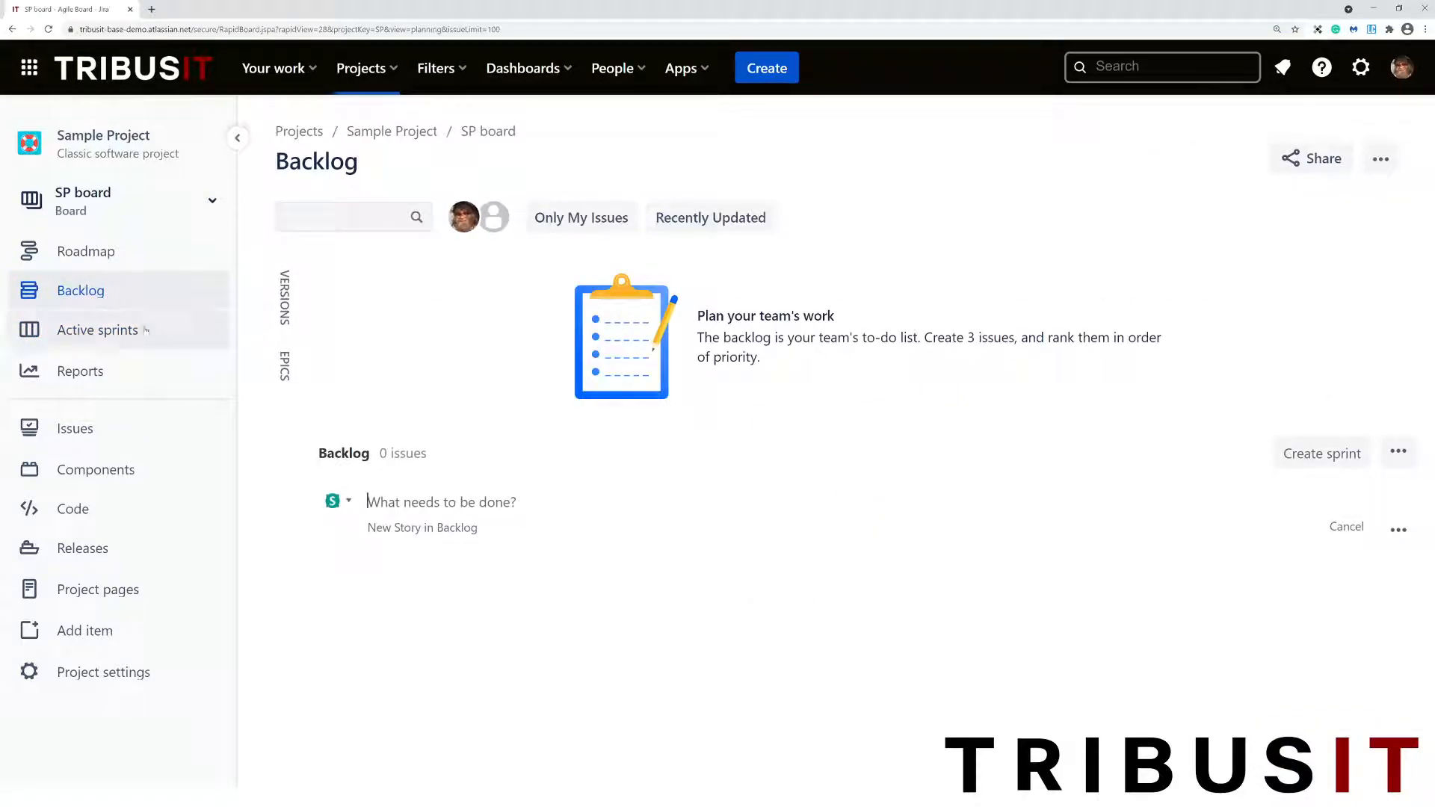
pyautogui.click(287, 369)
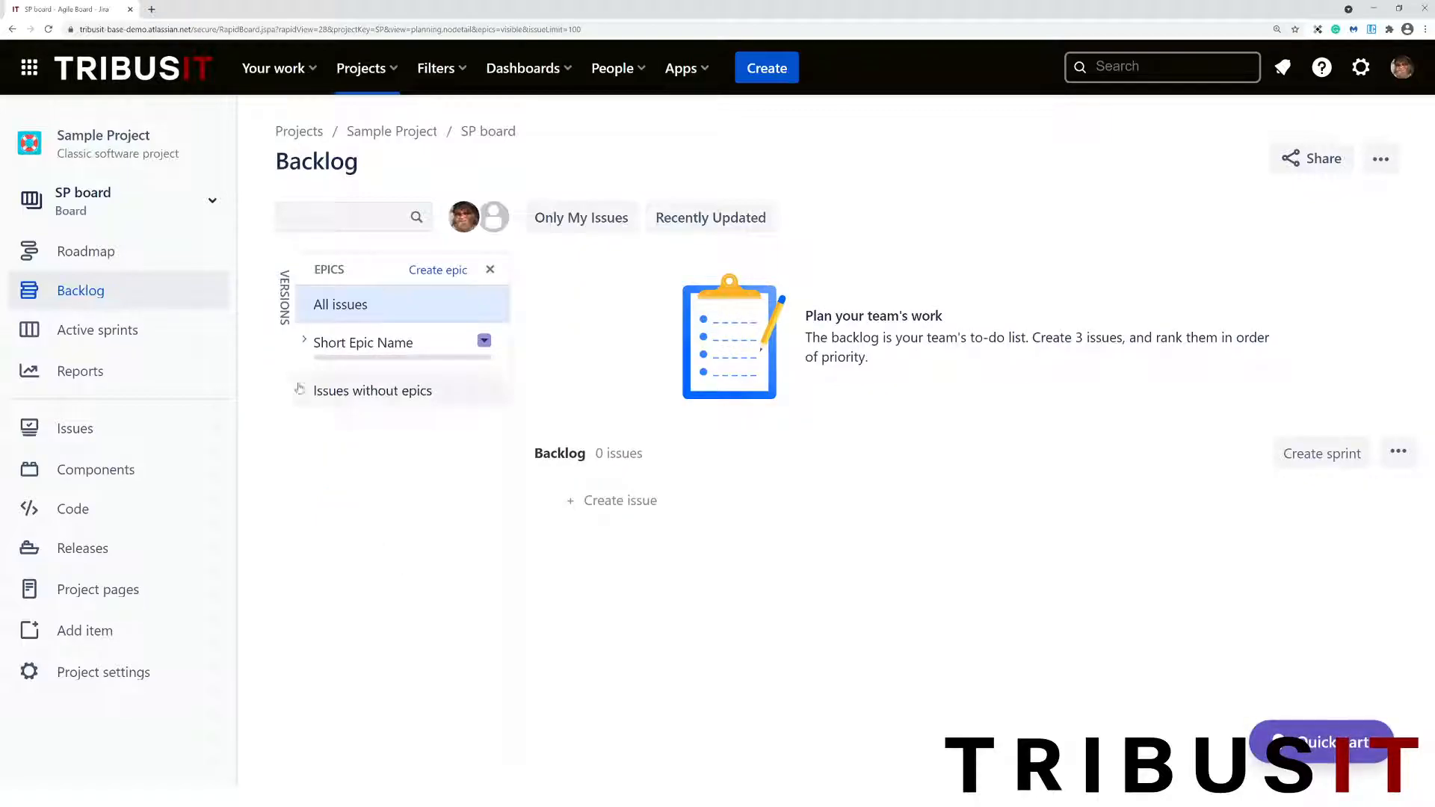
pyautogui.click(407, 351)
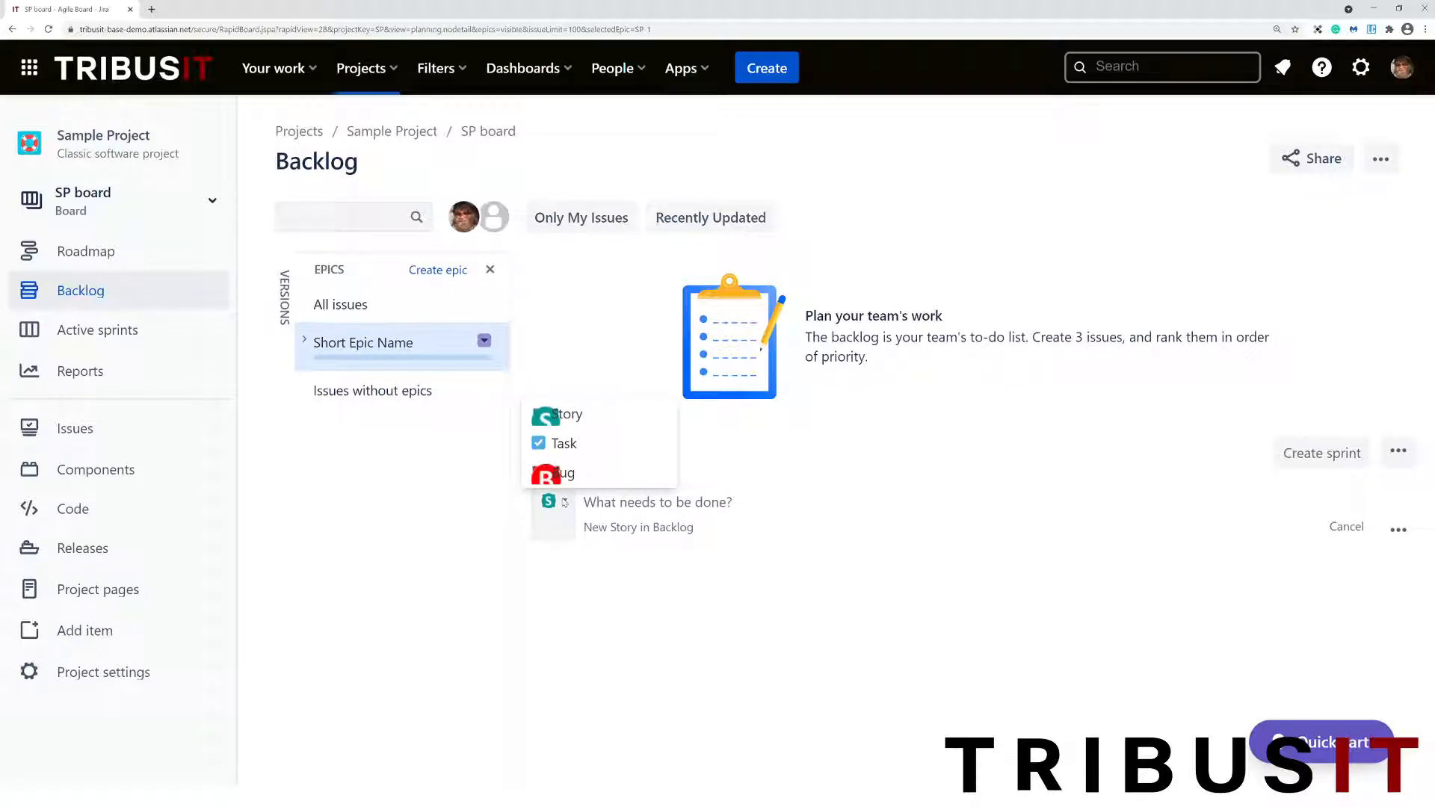
# Create two stories, "New Story 1" and "New Story 2", in the backlog under the epic "Short Epic Name".
pyautogui.click(848, 438)
pyautogui.click(641, 502)
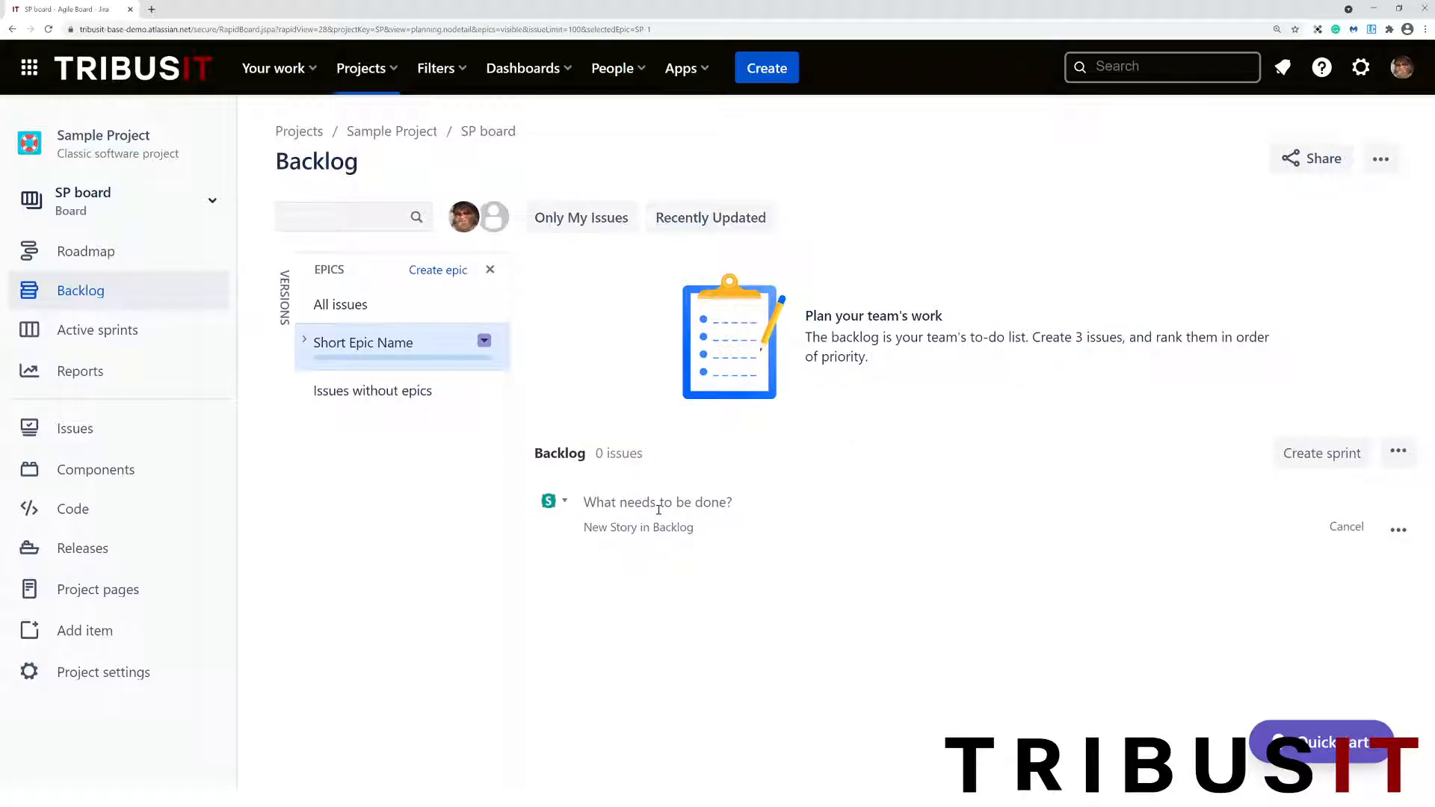
pyautogui.write('New Sory ')
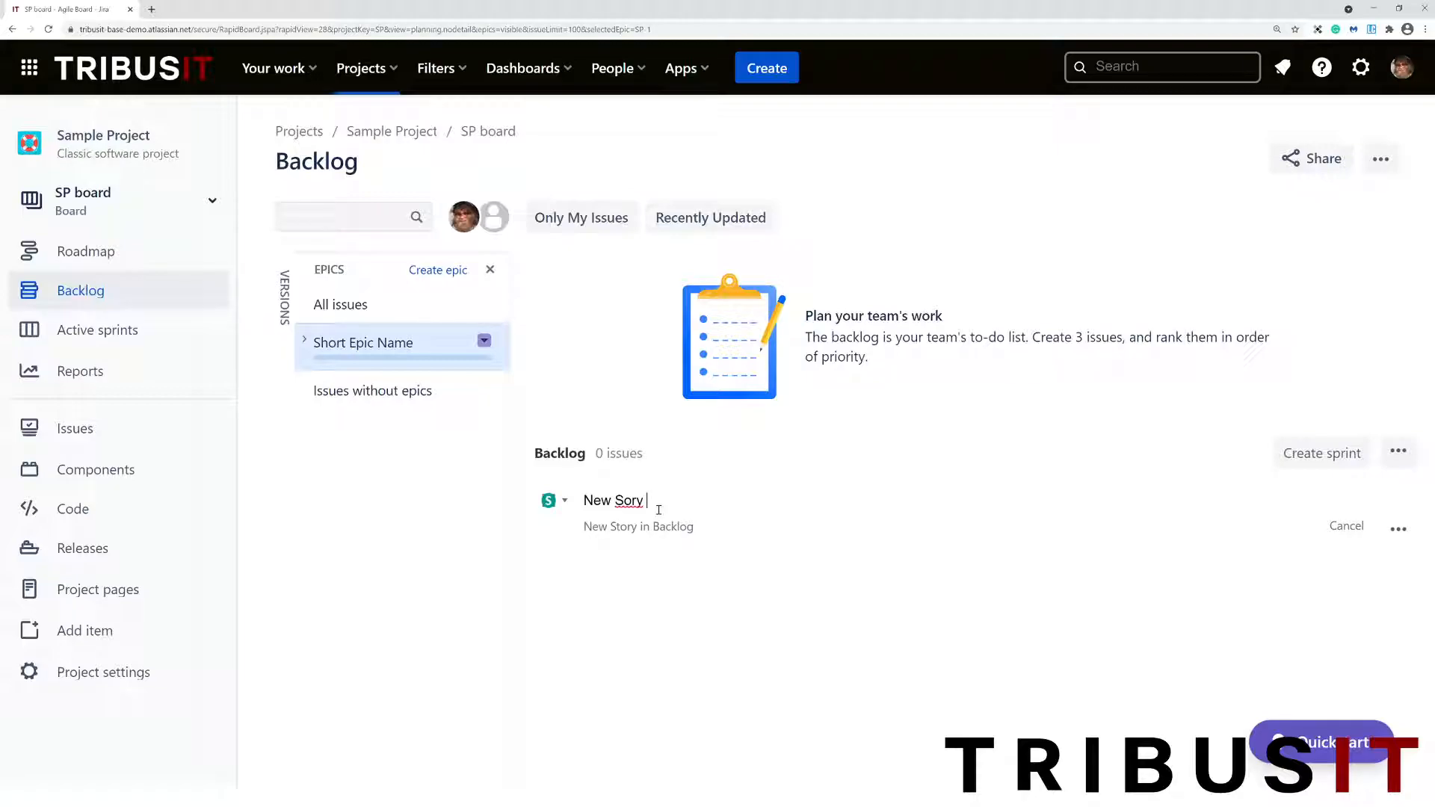
pyautogui.write('to')
pyautogui.press('Return')
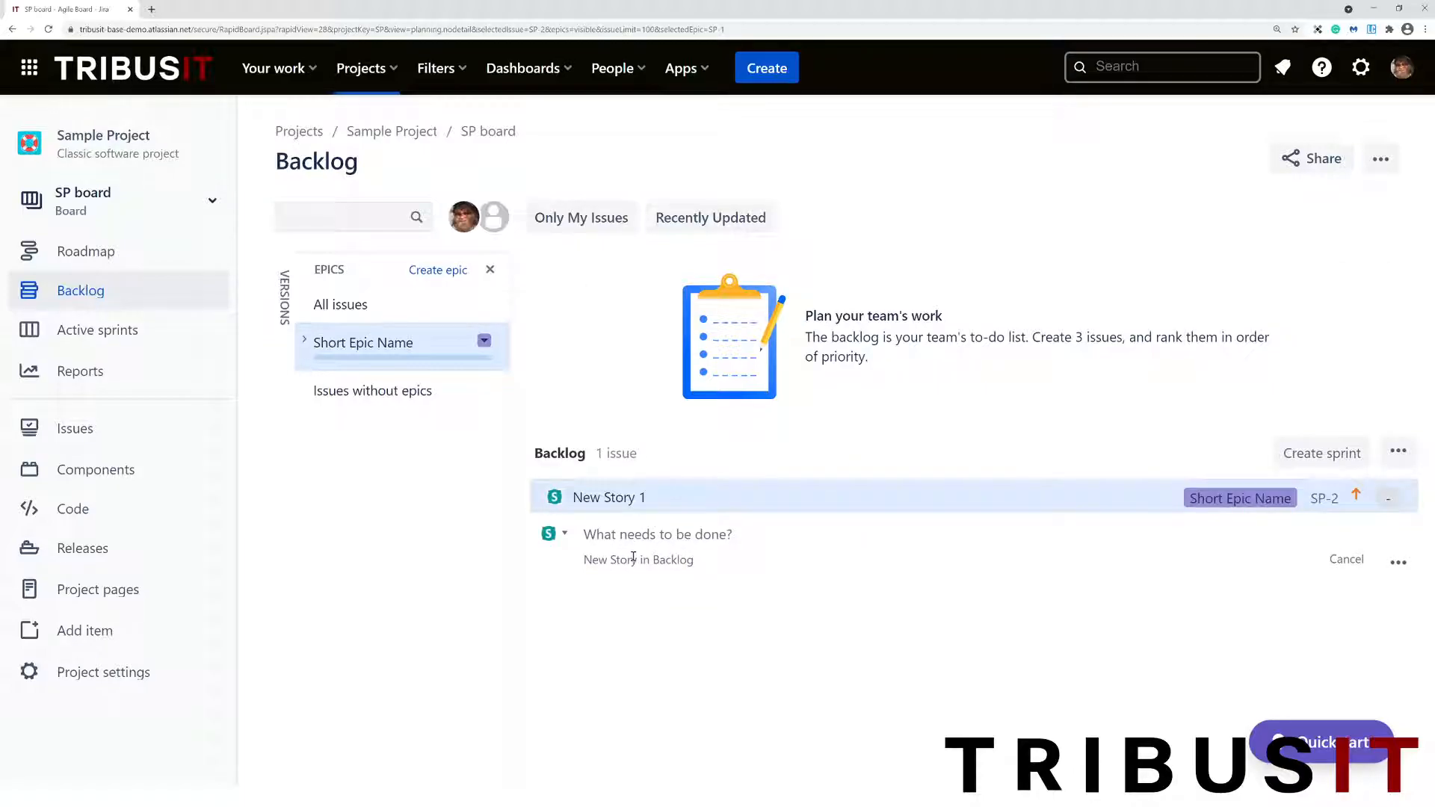
pyautogui.write('New Story 2')
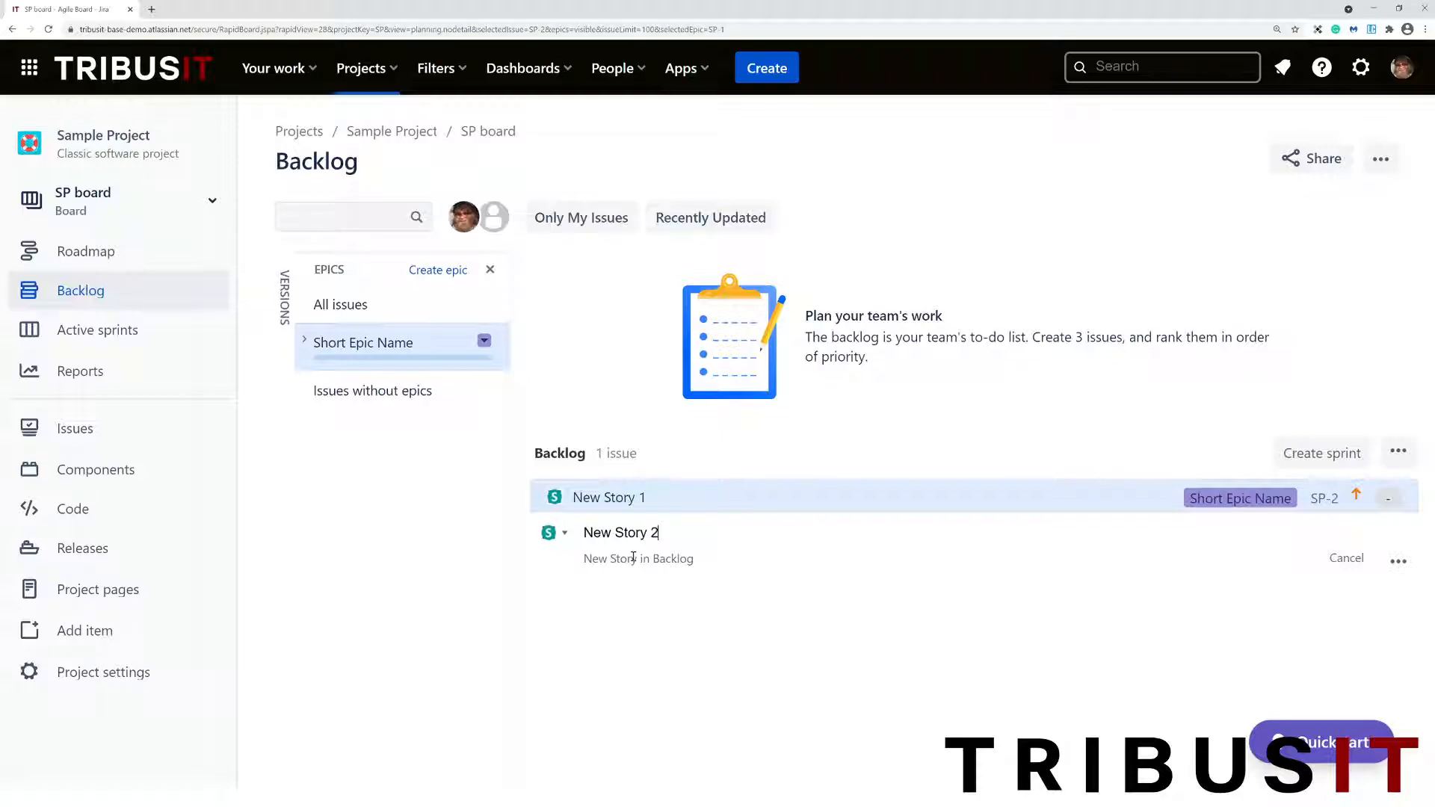
pyautogui.press('Return')
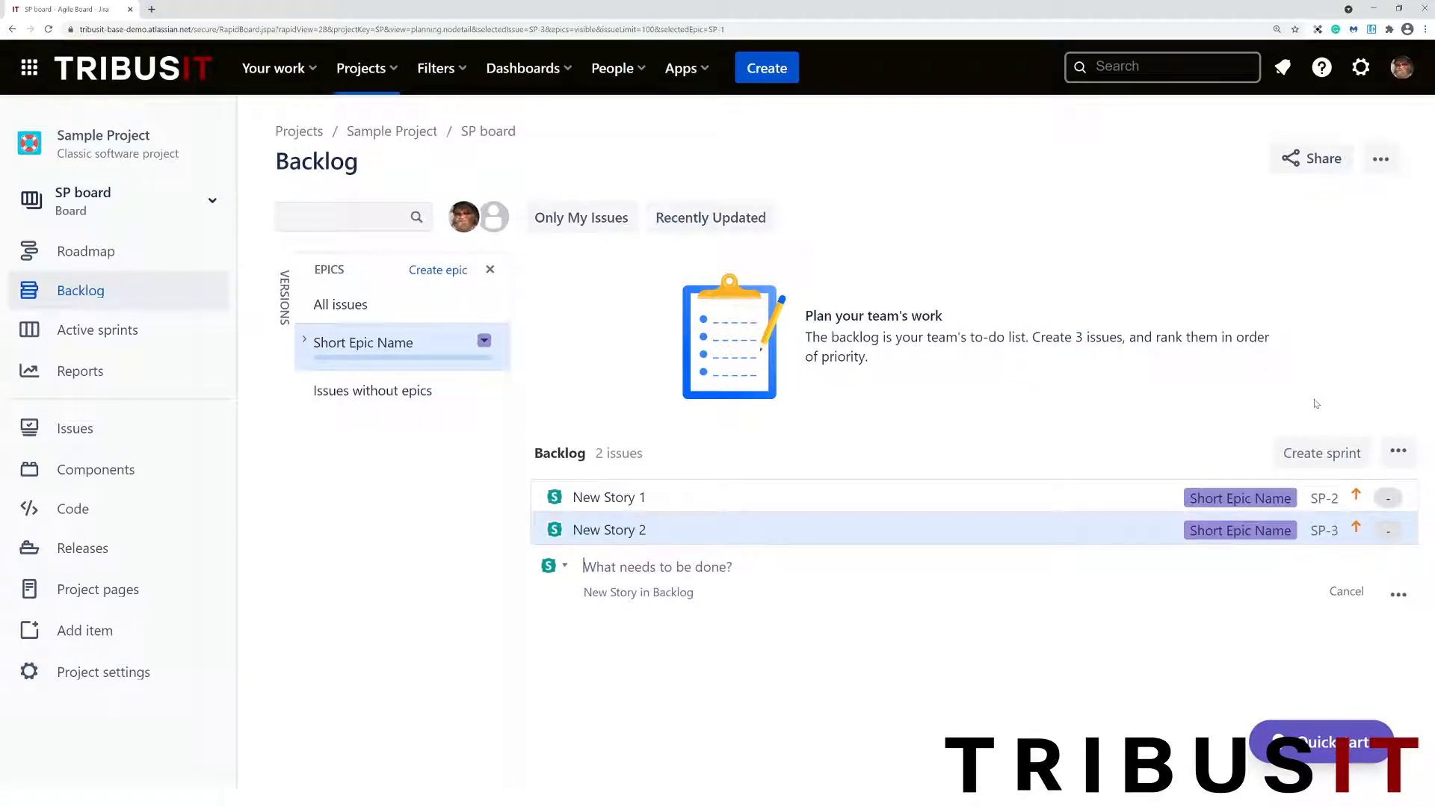
# Start a new Risk issue in the RAID project and set its risk category to Technology.
pyautogui.press('c')
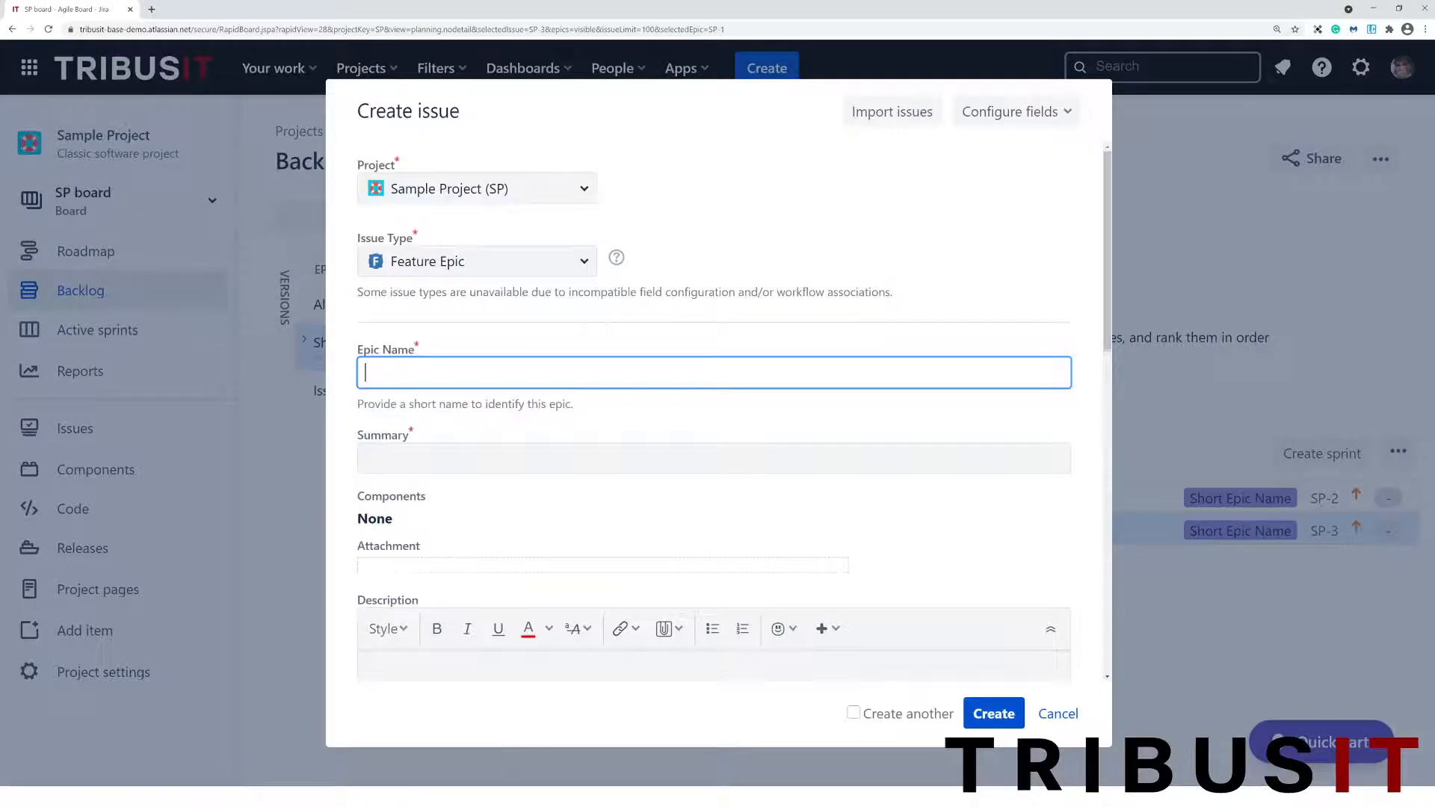
pyautogui.click(586, 191)
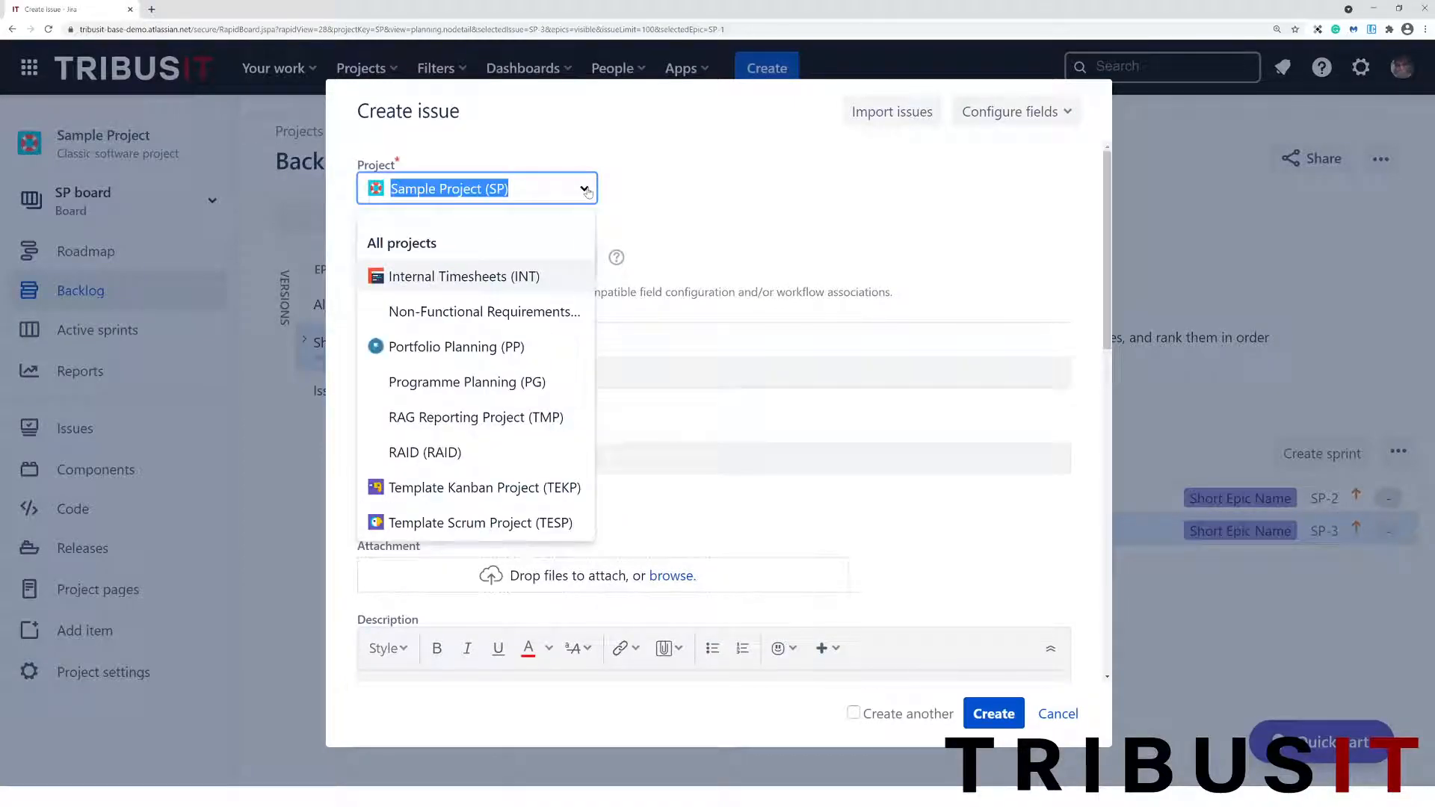
pyautogui.click(457, 452)
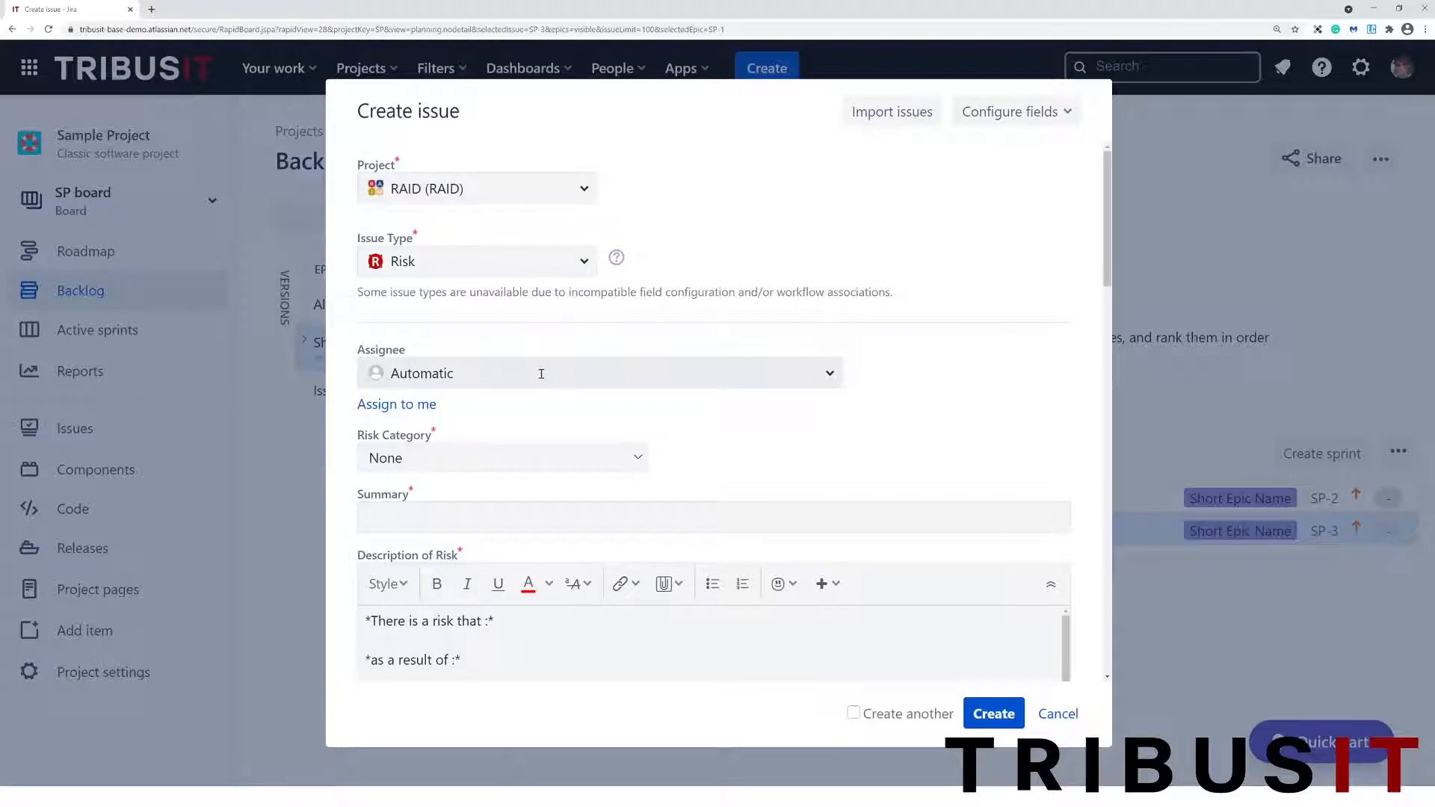
pyautogui.click(548, 461)
pyautogui.click(550, 445)
pyautogui.press('Down')
pyautogui.press('Down')
pyautogui.press('Down')
pyautogui.press('Down')
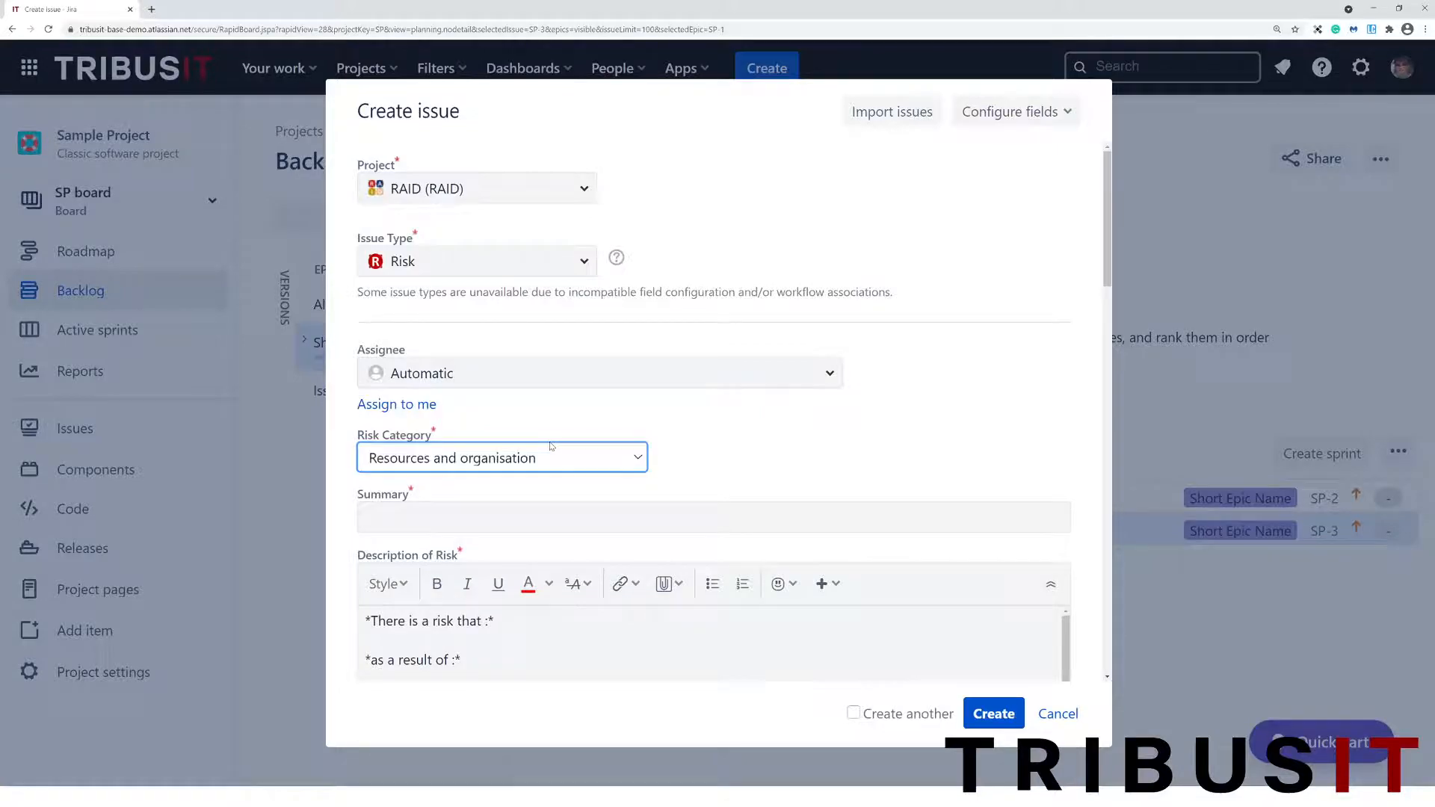
pyautogui.press('Down')
pyautogui.press('Down')
pyautogui.press('Down')
pyautogui.press('Down')
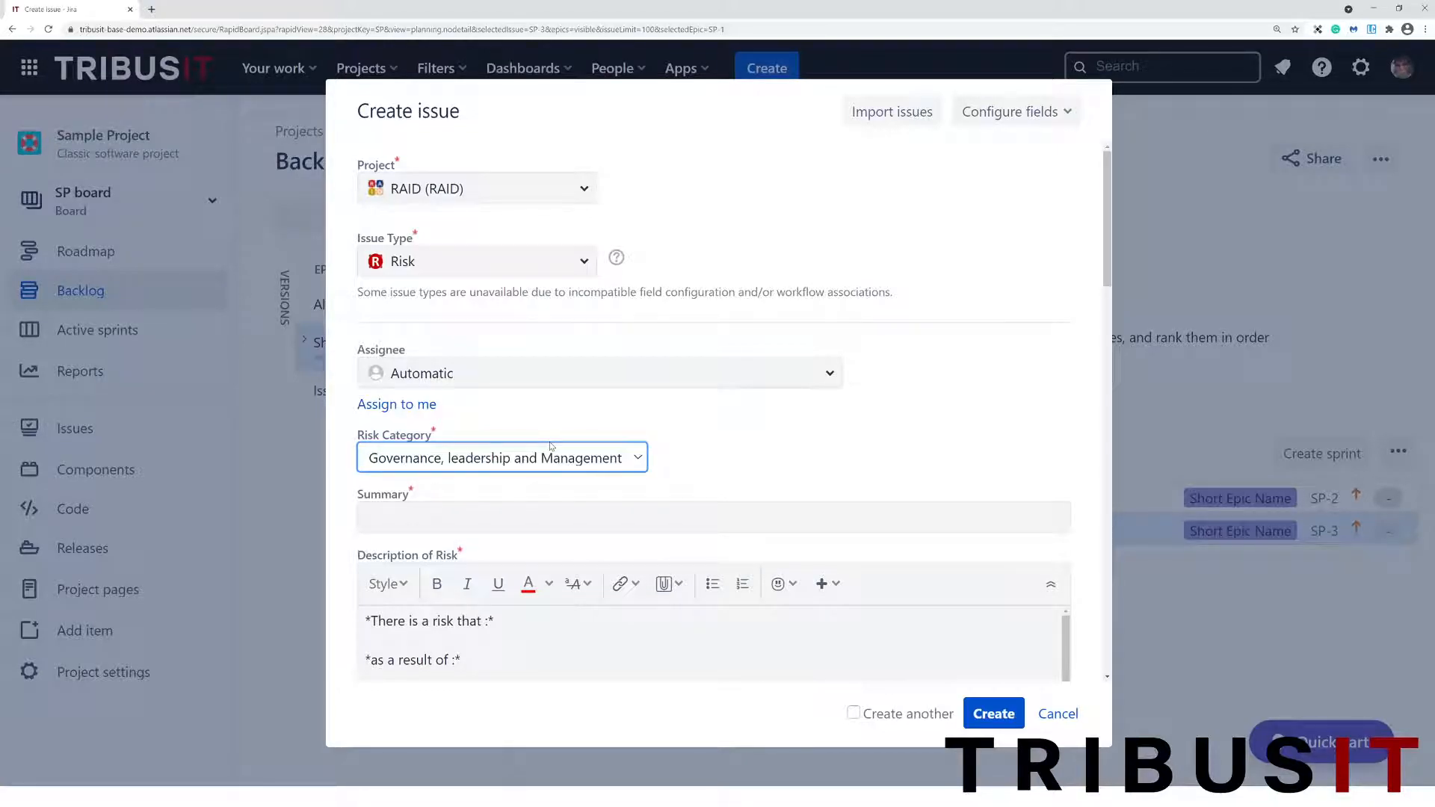
pyautogui.press('Down')
pyautogui.press('Down')
pyautogui.press('Down')
pyautogui.press('Down')
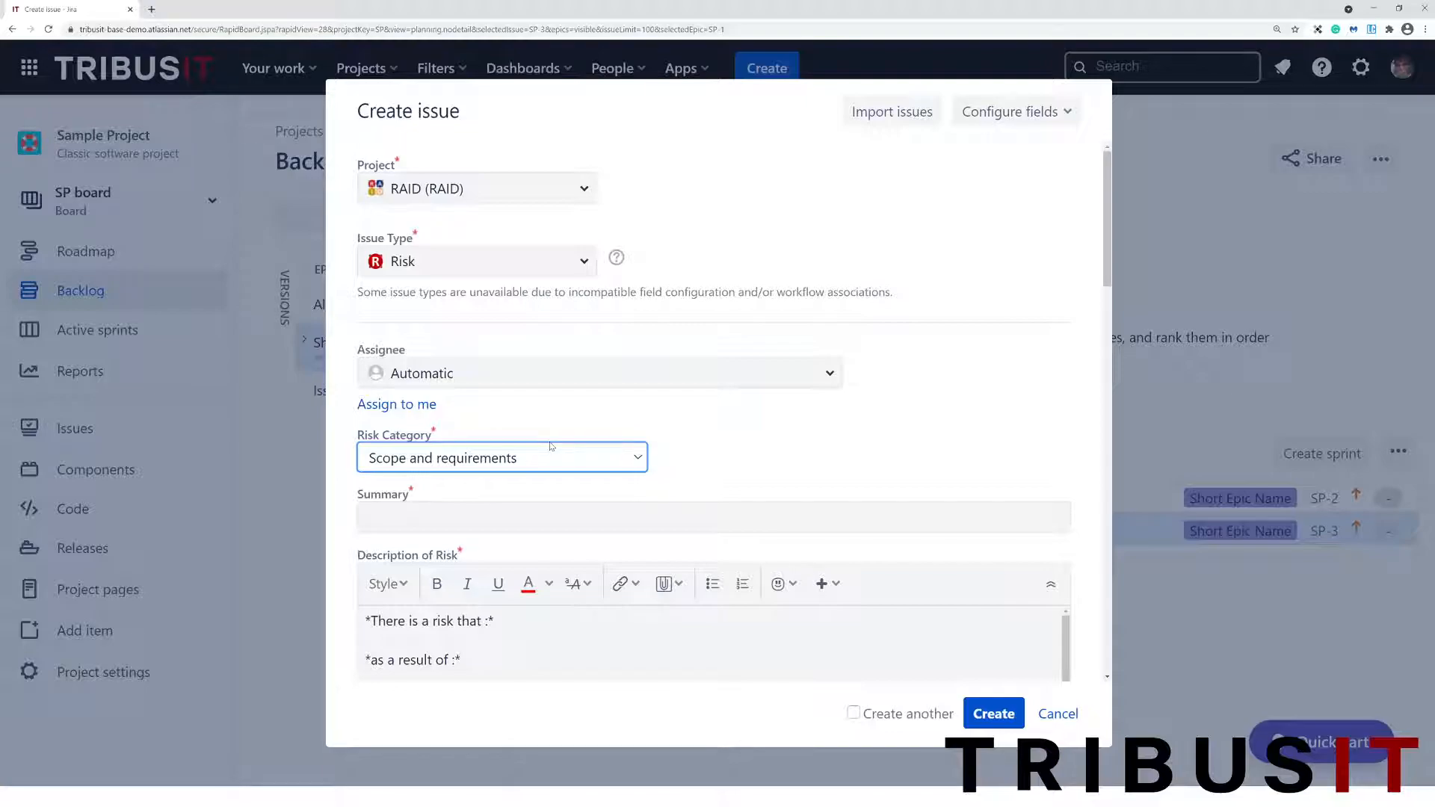
pyautogui.press('Down')
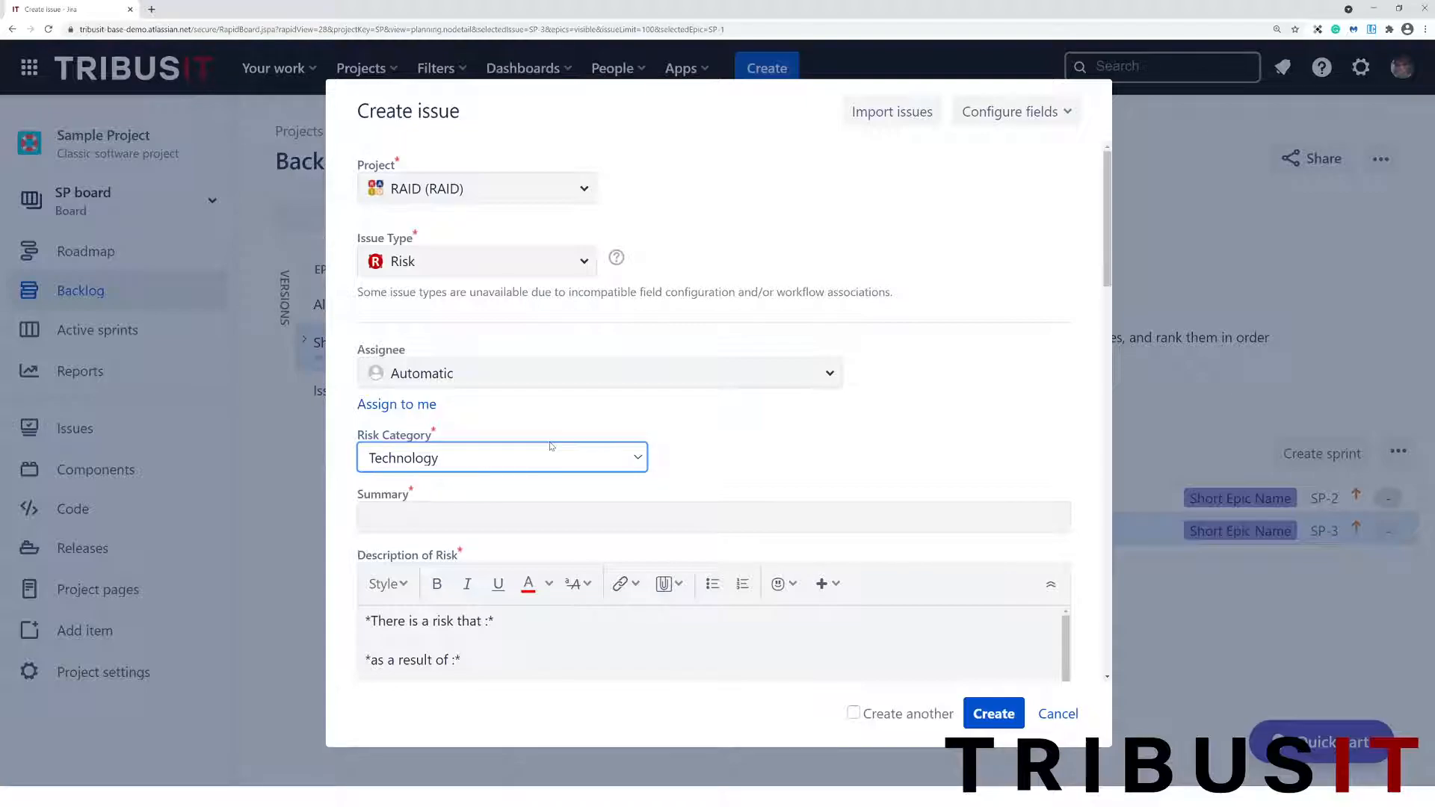
# Set the Potential Risk Impact Date to 23/04/2021, and discard the new risk after reviewing its remaining fields.
pyautogui.scroll(-8, 550, 446)
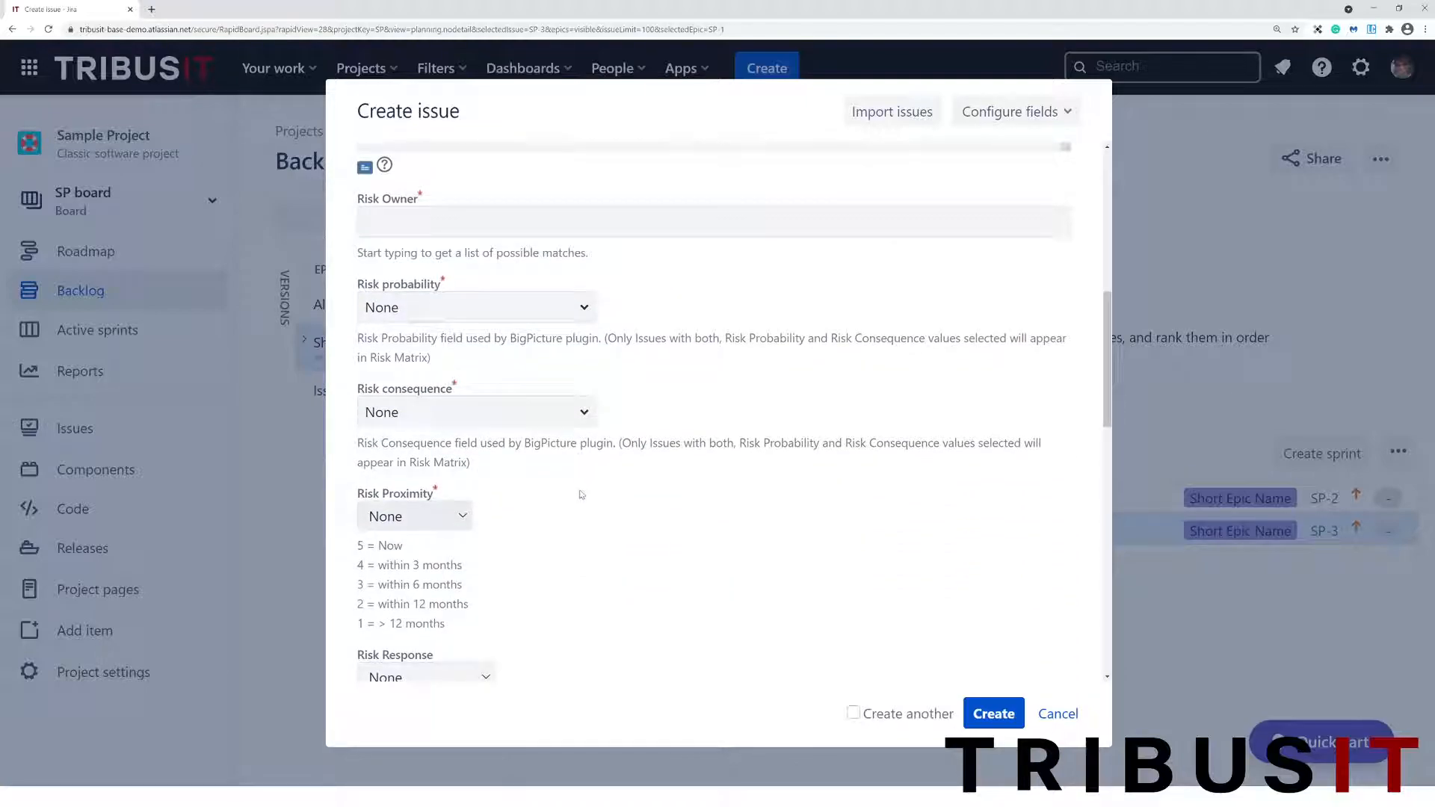
pyautogui.scroll(-5, 581, 493)
pyautogui.click(543, 454)
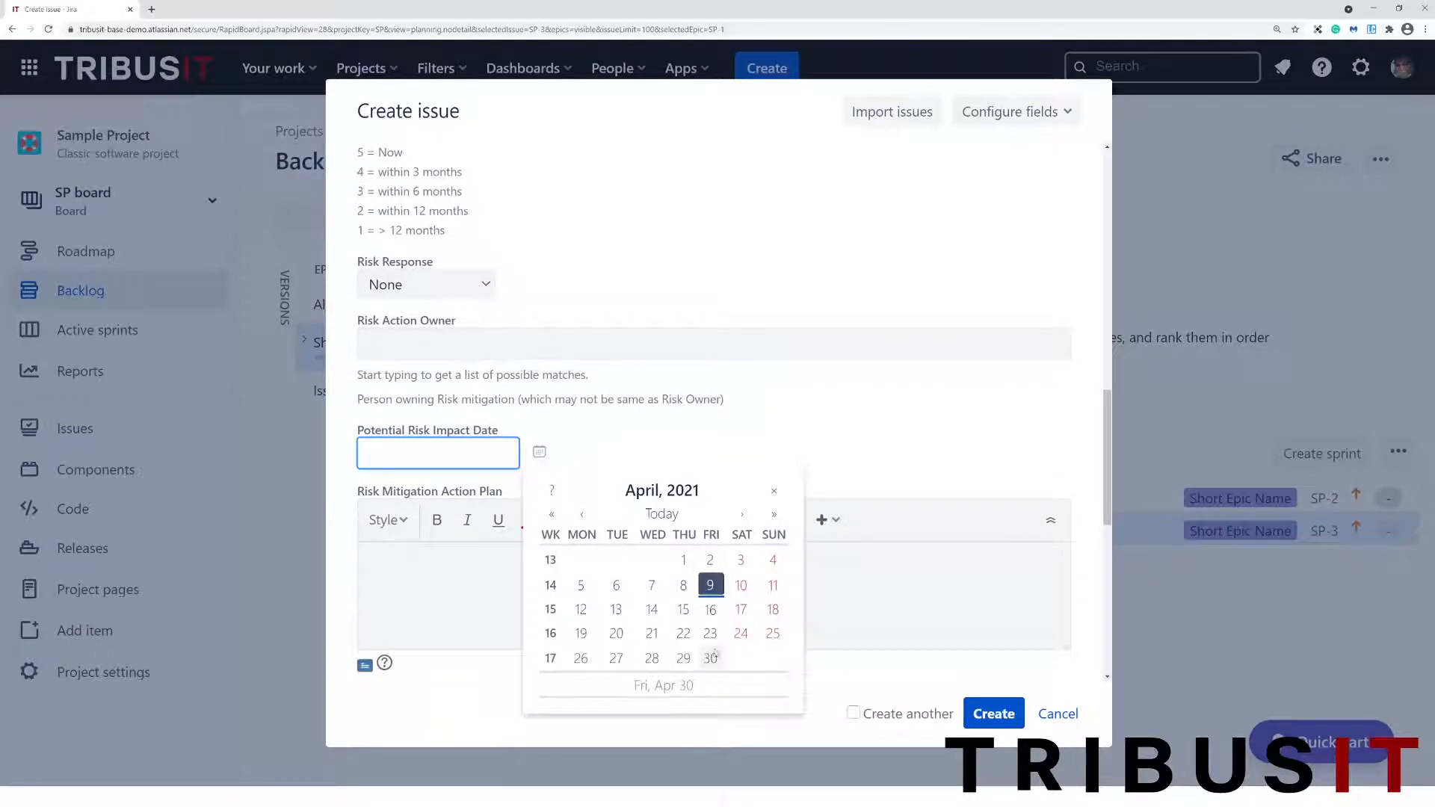
pyautogui.click(711, 634)
pyautogui.scroll(-3, 867, 424)
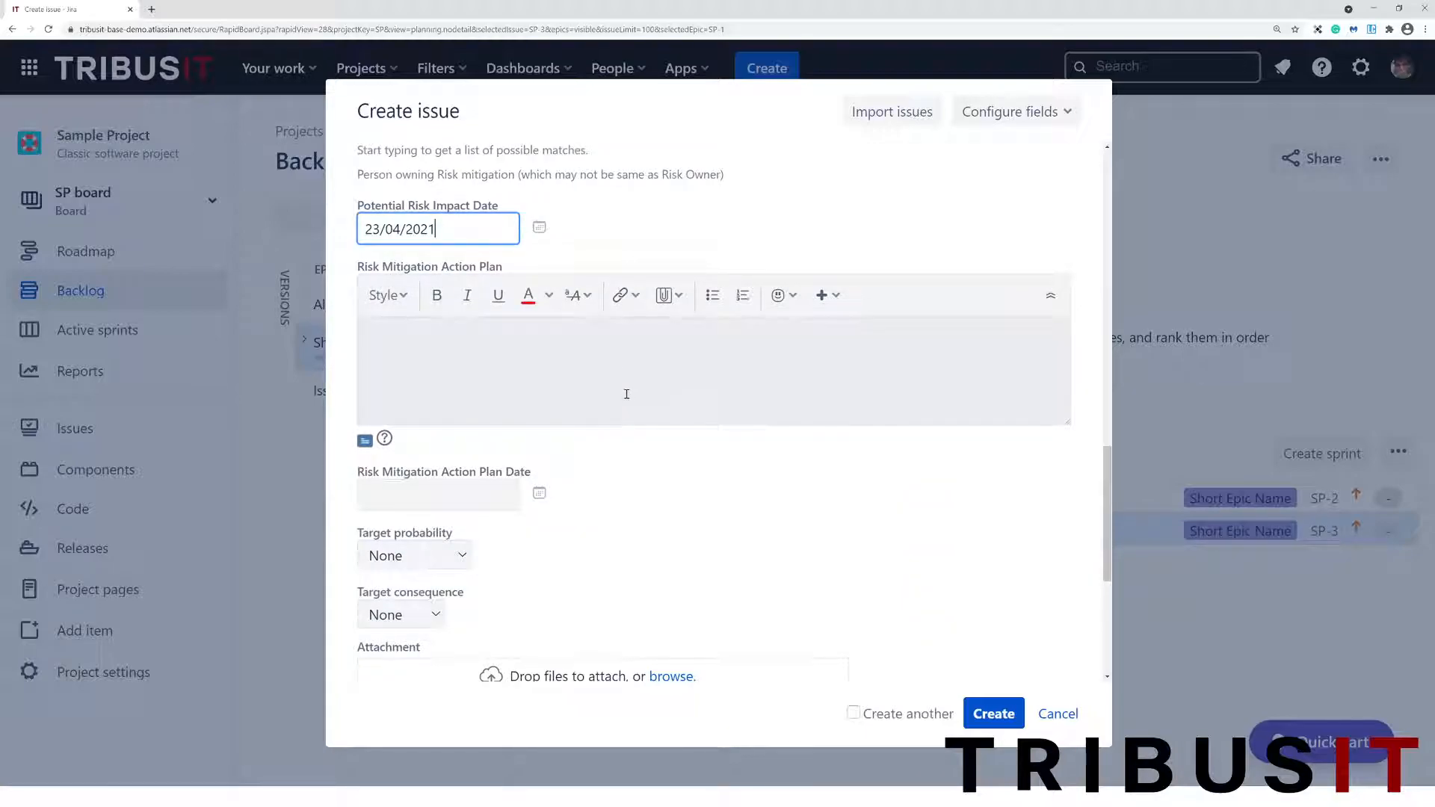
pyautogui.scroll(-5, 627, 394)
pyautogui.scroll(3, 805, 478)
pyautogui.scroll(15, 806, 478)
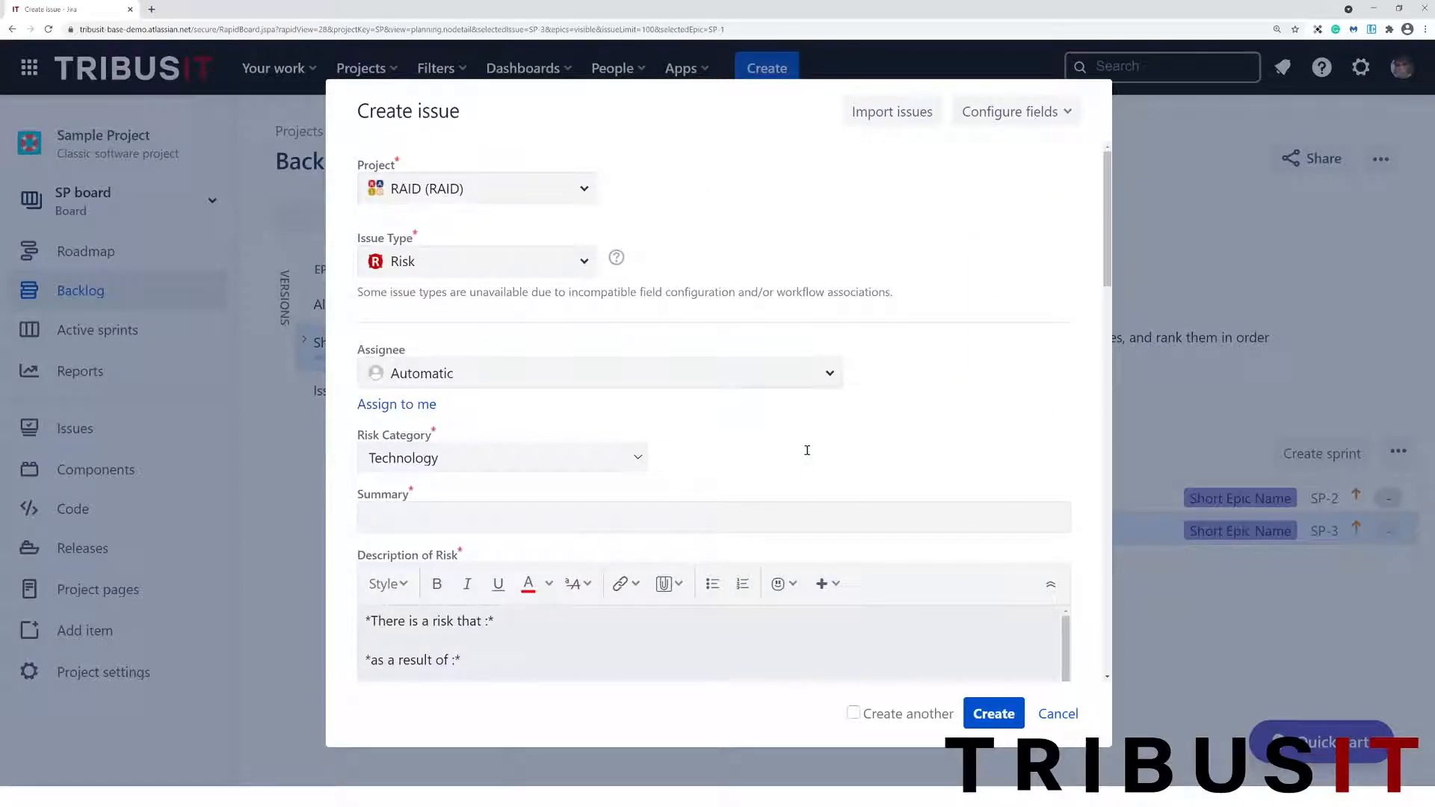
pyautogui.click(1065, 715)
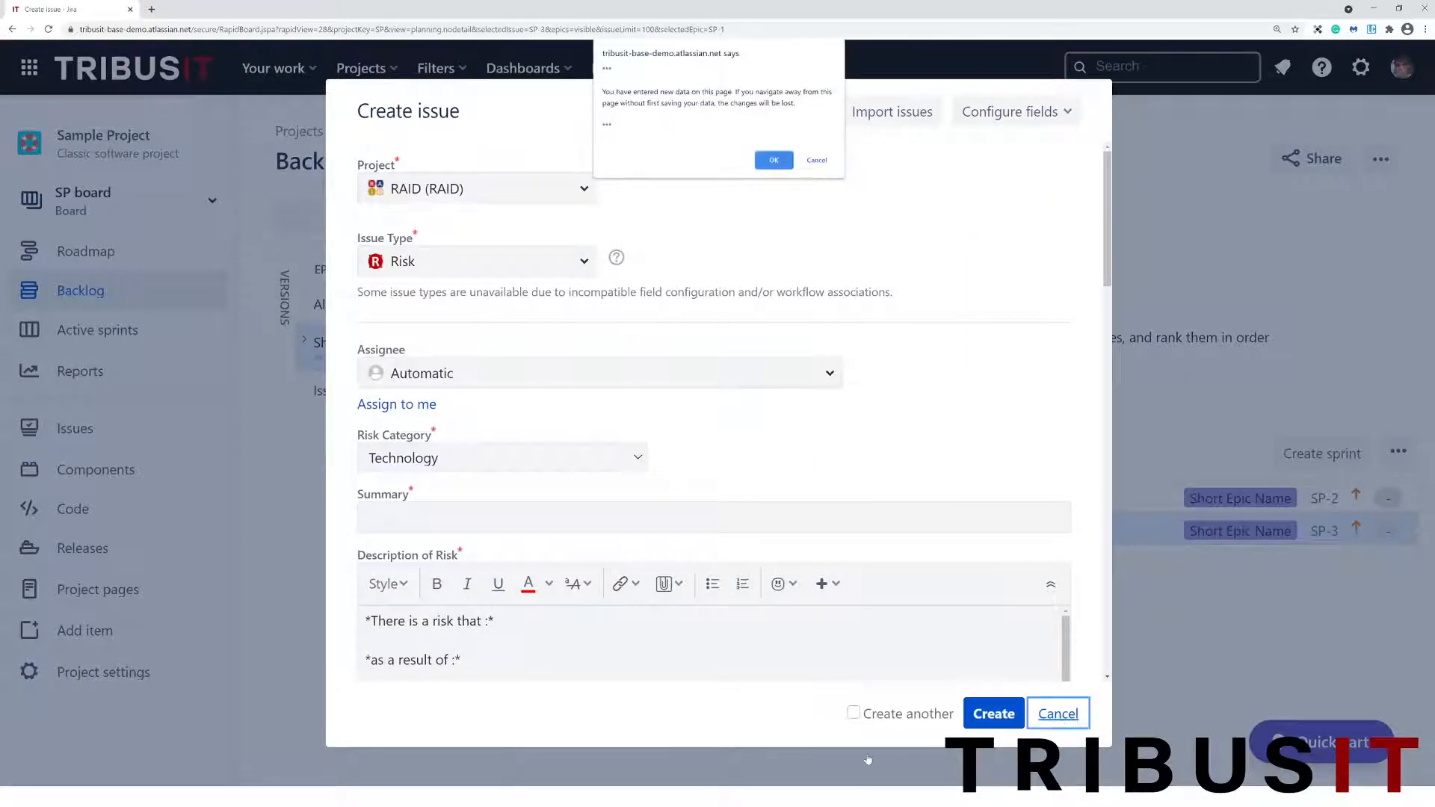
pyautogui.click(773, 161)
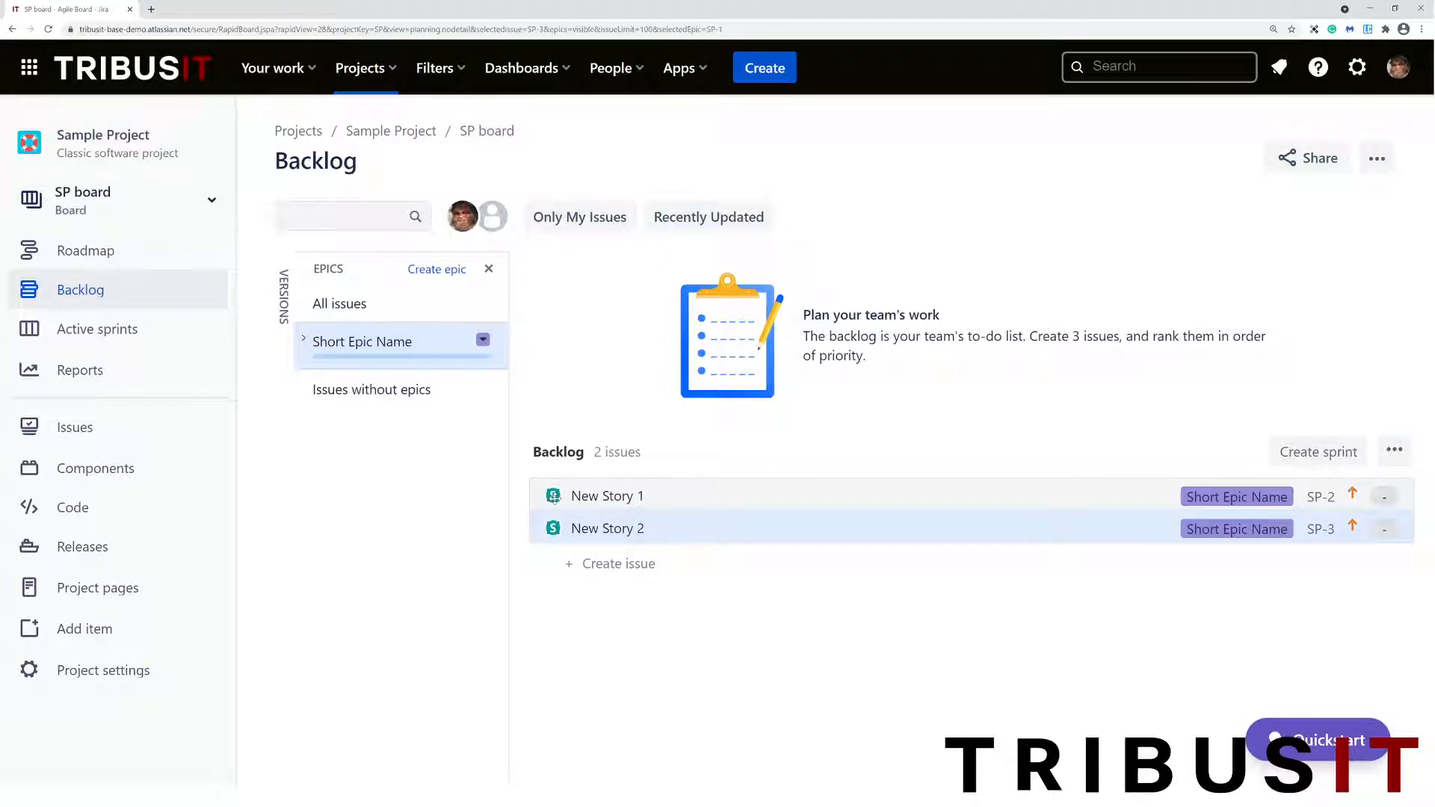
pyautogui.click(628, 530)
pyautogui.click(628, 530)
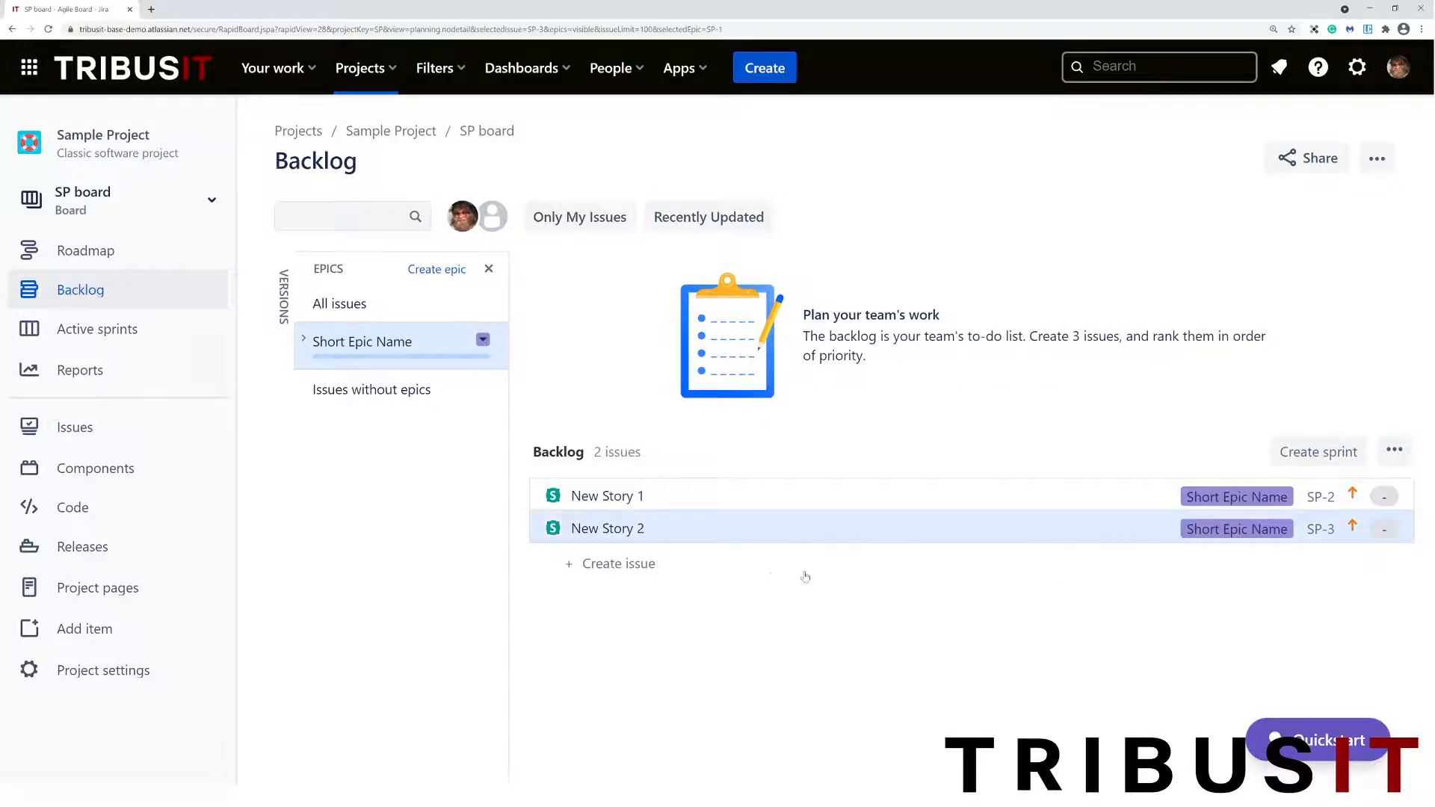
# Open the details of New Story 1 and set its story points to 8.
pyautogui.click(875, 497)
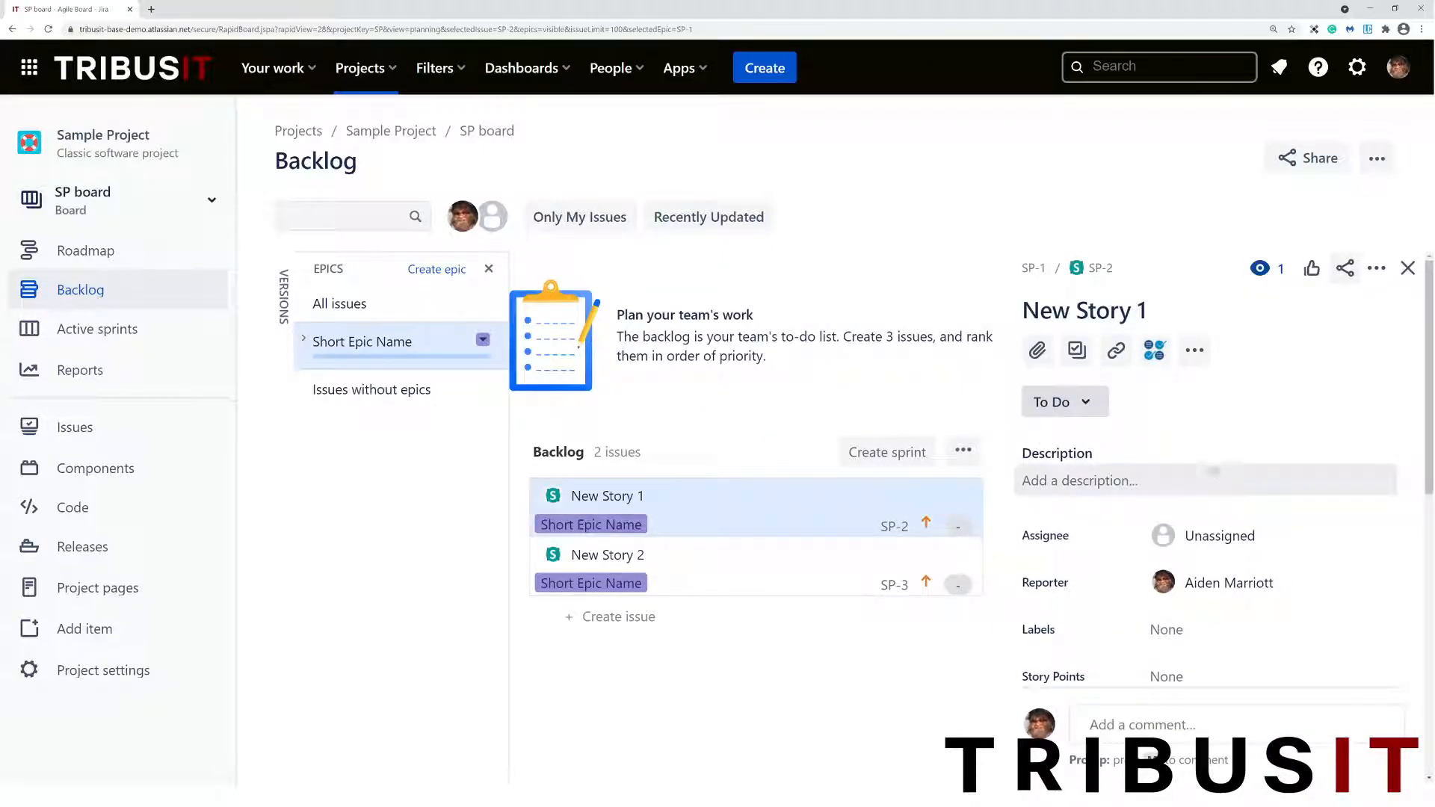
pyautogui.scroll(-2, 1180, 456)
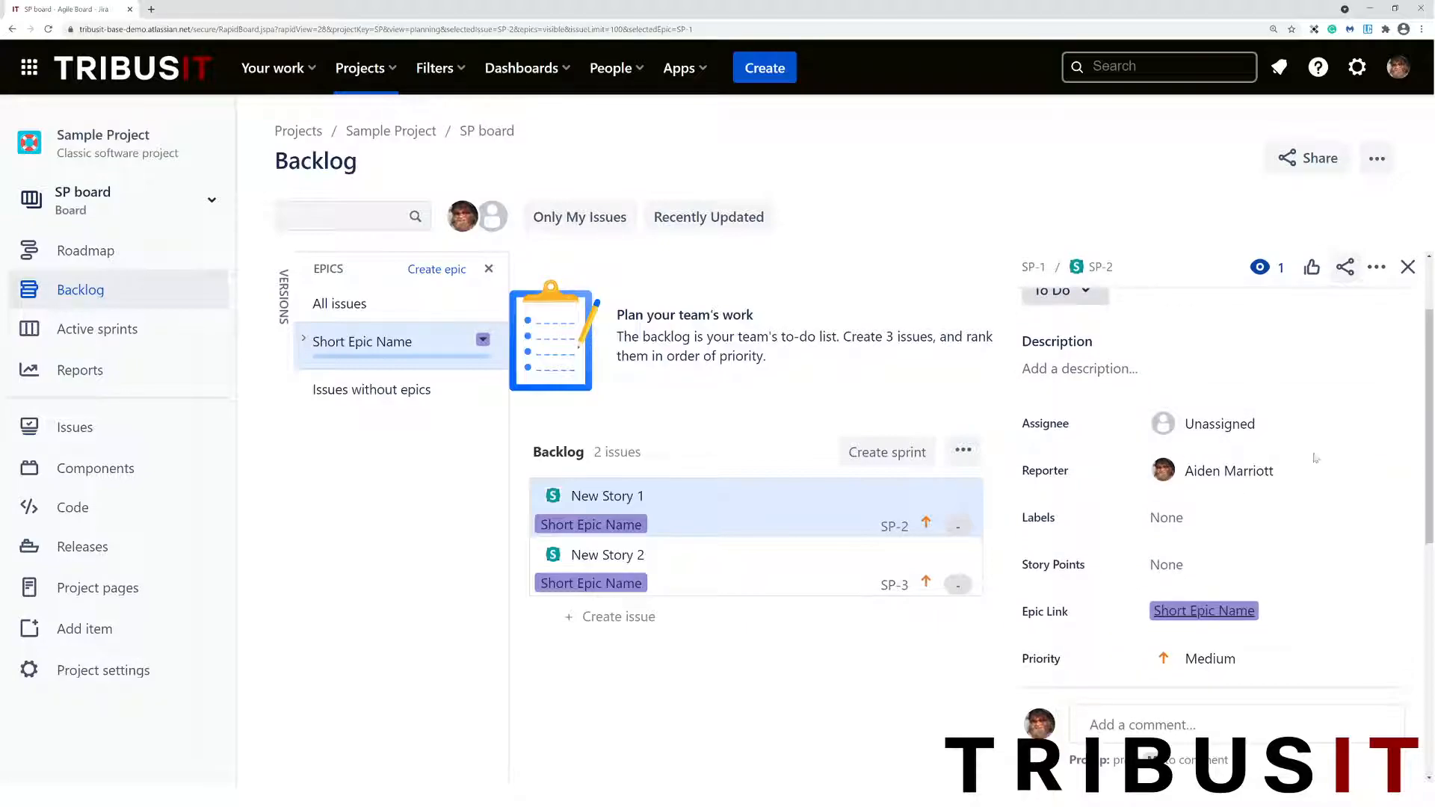
pyautogui.scroll(-3, 1309, 464)
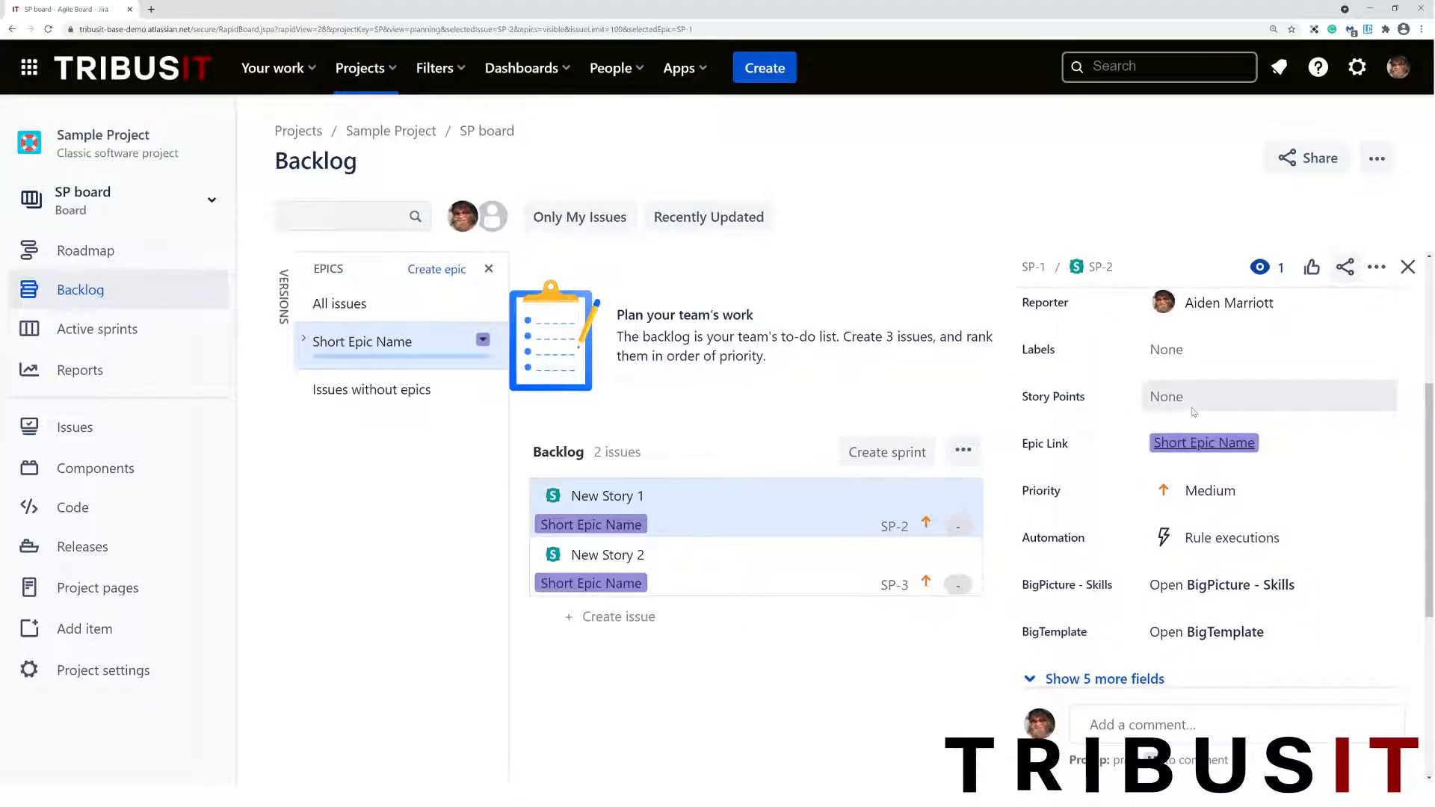
pyautogui.click(1191, 407)
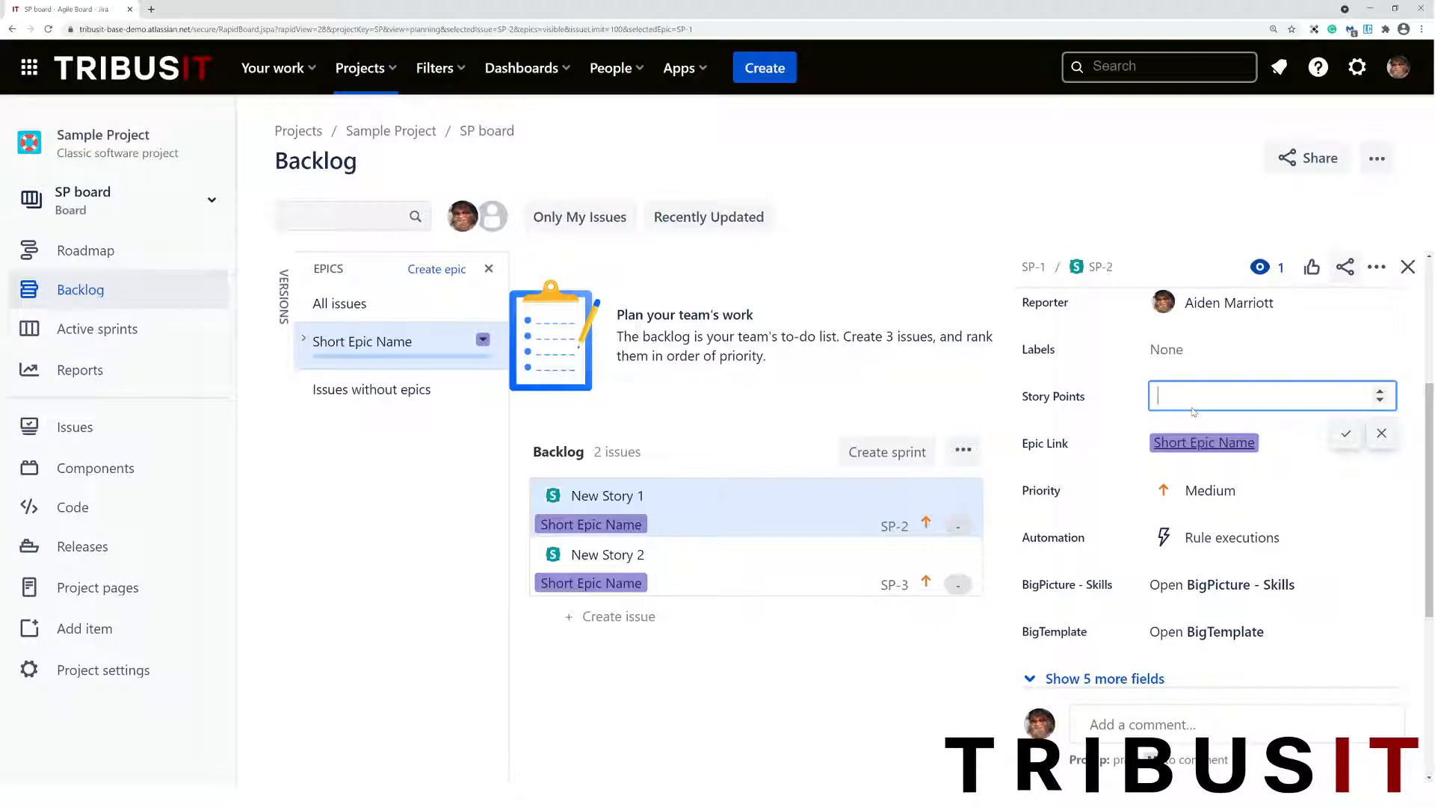
pyautogui.write('8')
pyautogui.click(1348, 436)
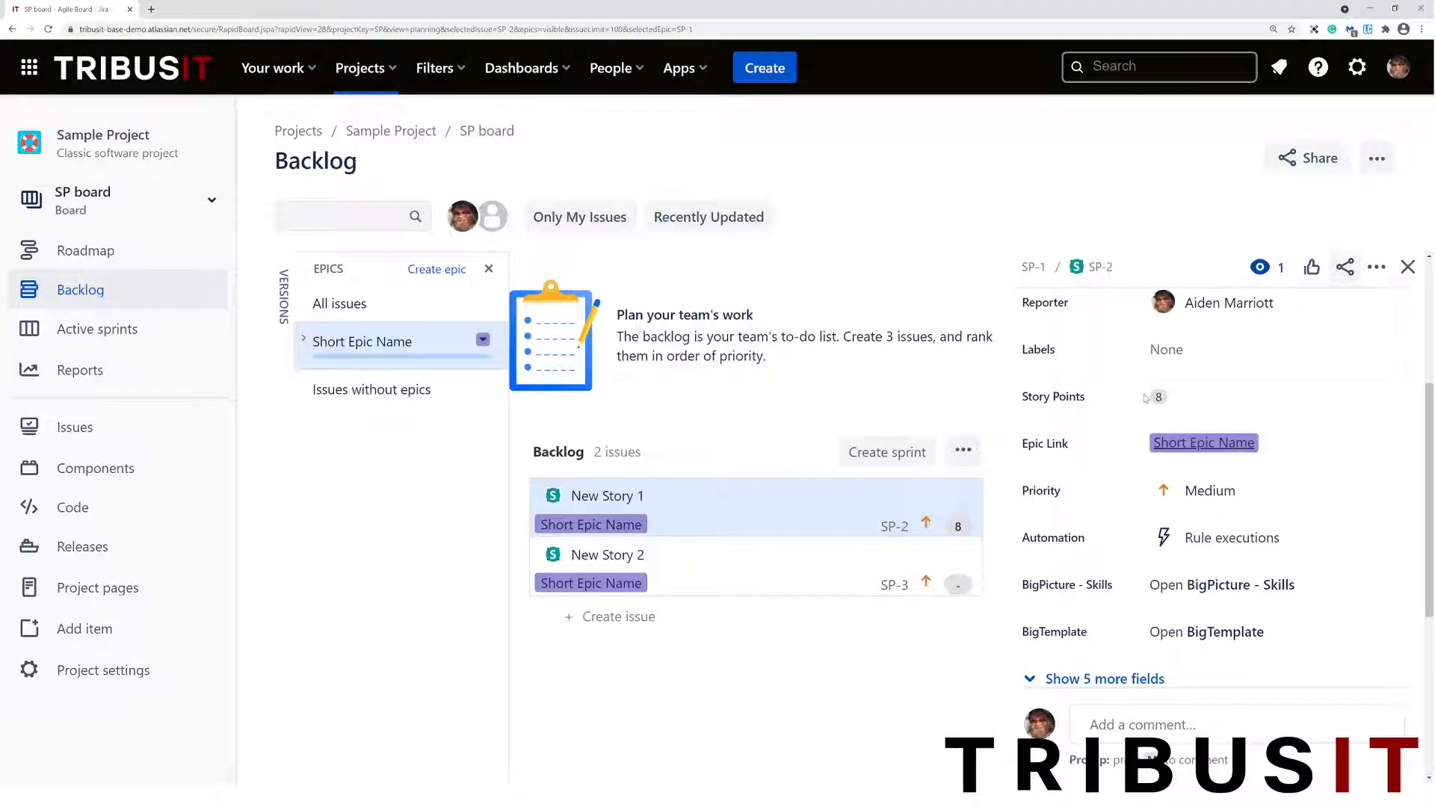
# Set the story points of New Story 2 to 5 and close the issue details.
pyautogui.click(859, 554)
pyautogui.scroll(-3, 1218, 486)
pyautogui.scroll(-2, 1219, 486)
pyautogui.scroll(1, 1219, 486)
pyautogui.click(1189, 453)
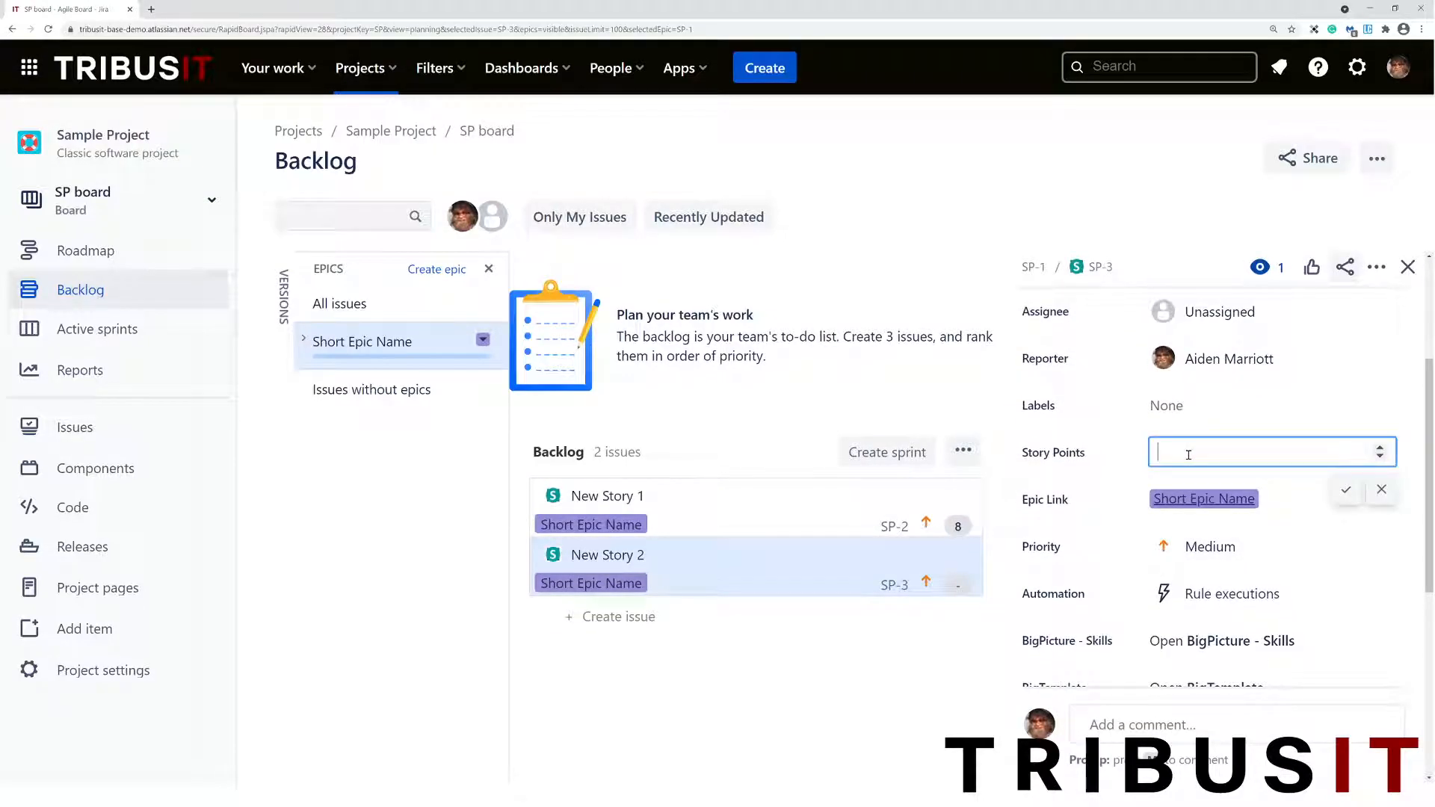
pyautogui.click(1355, 492)
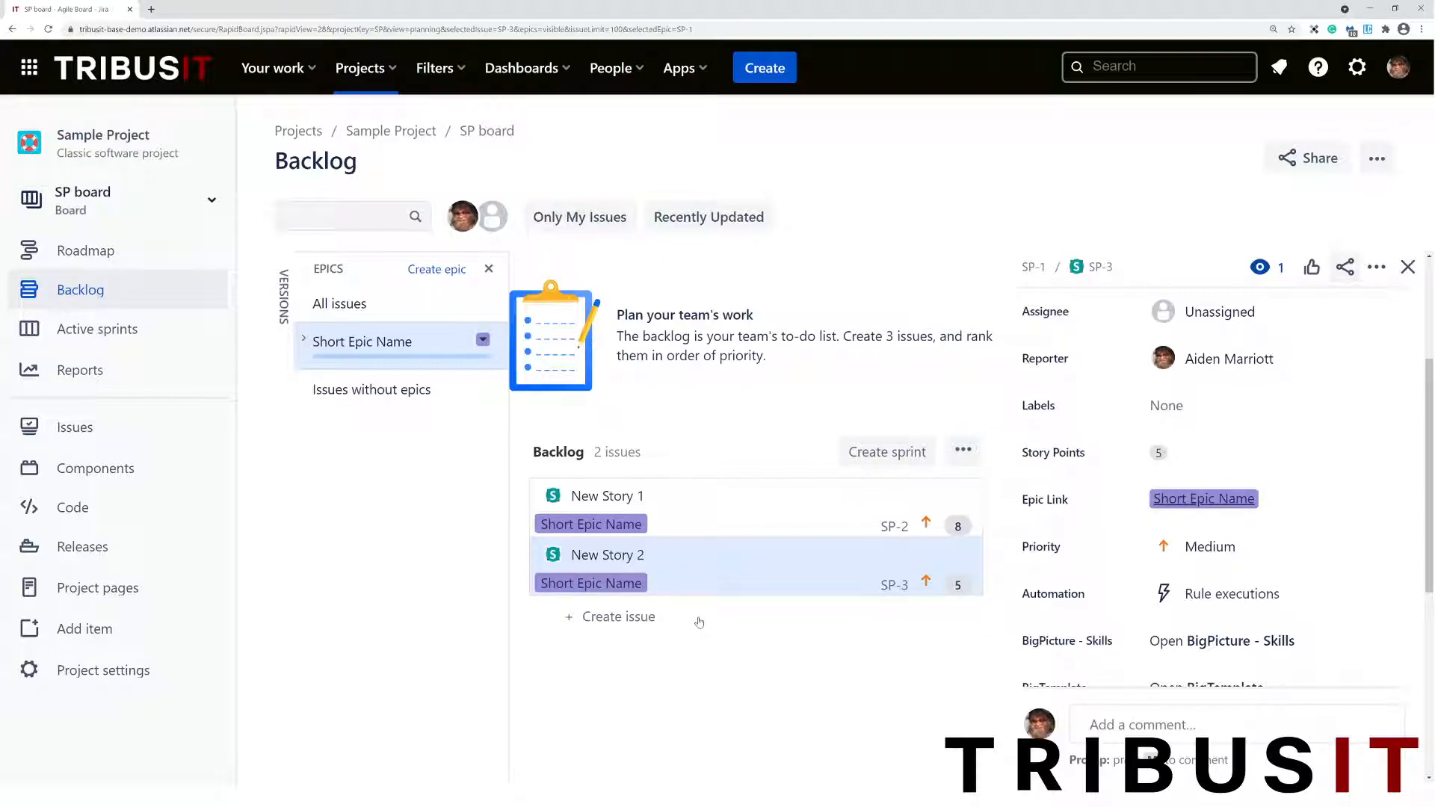
pyautogui.click(1408, 267)
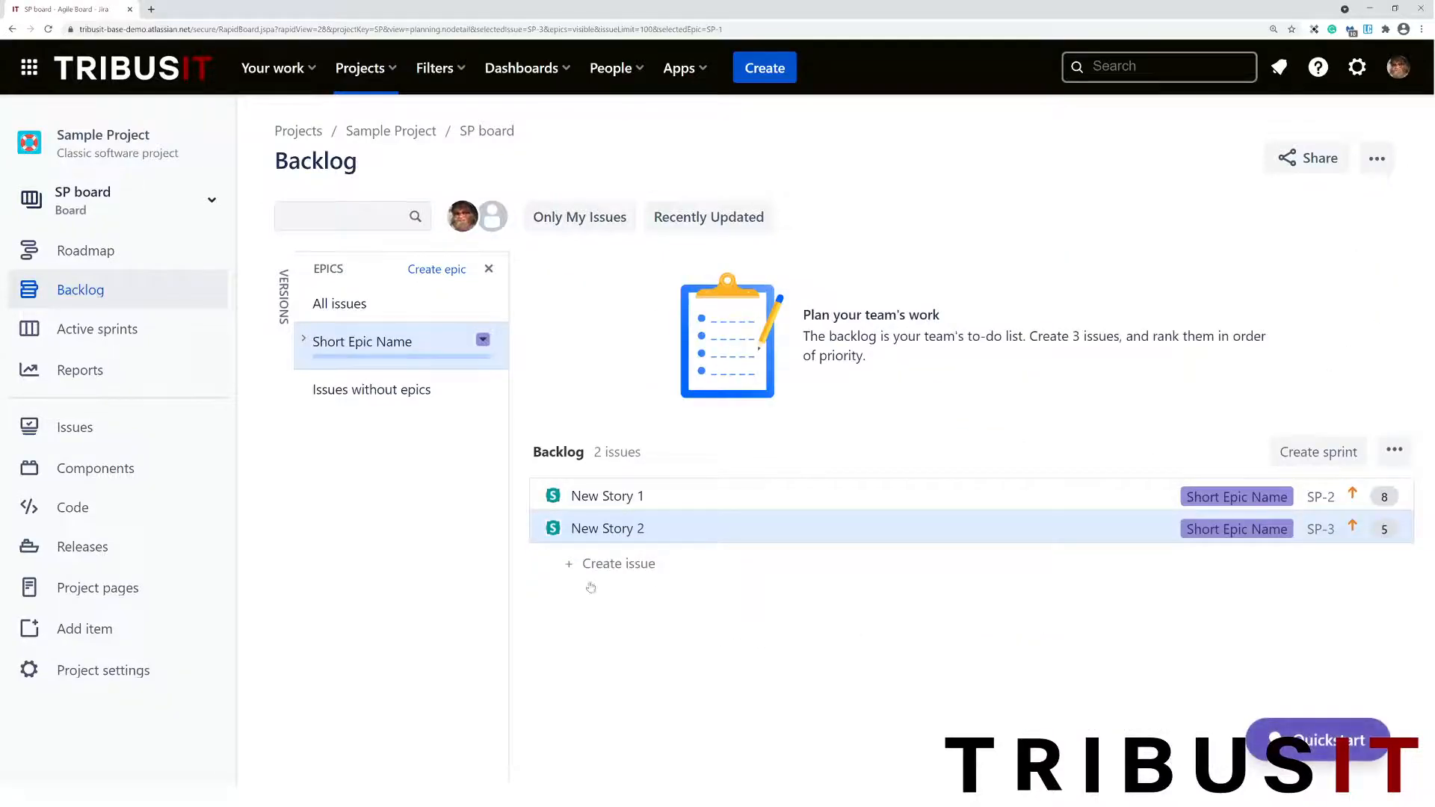
pyautogui.click(692, 533)
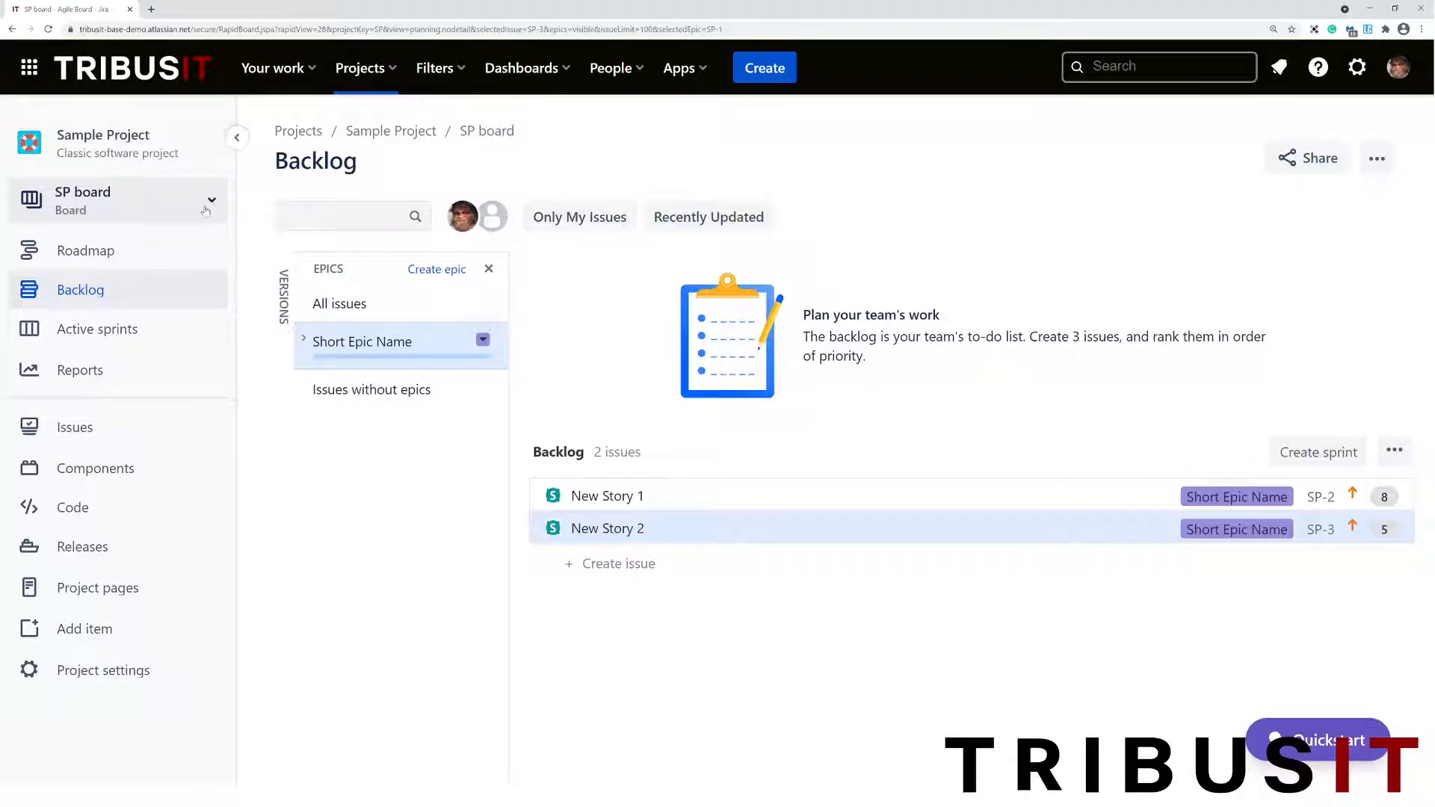
# Open the SP board's settings and show its Estimation configuration.
pyautogui.click(120, 209)
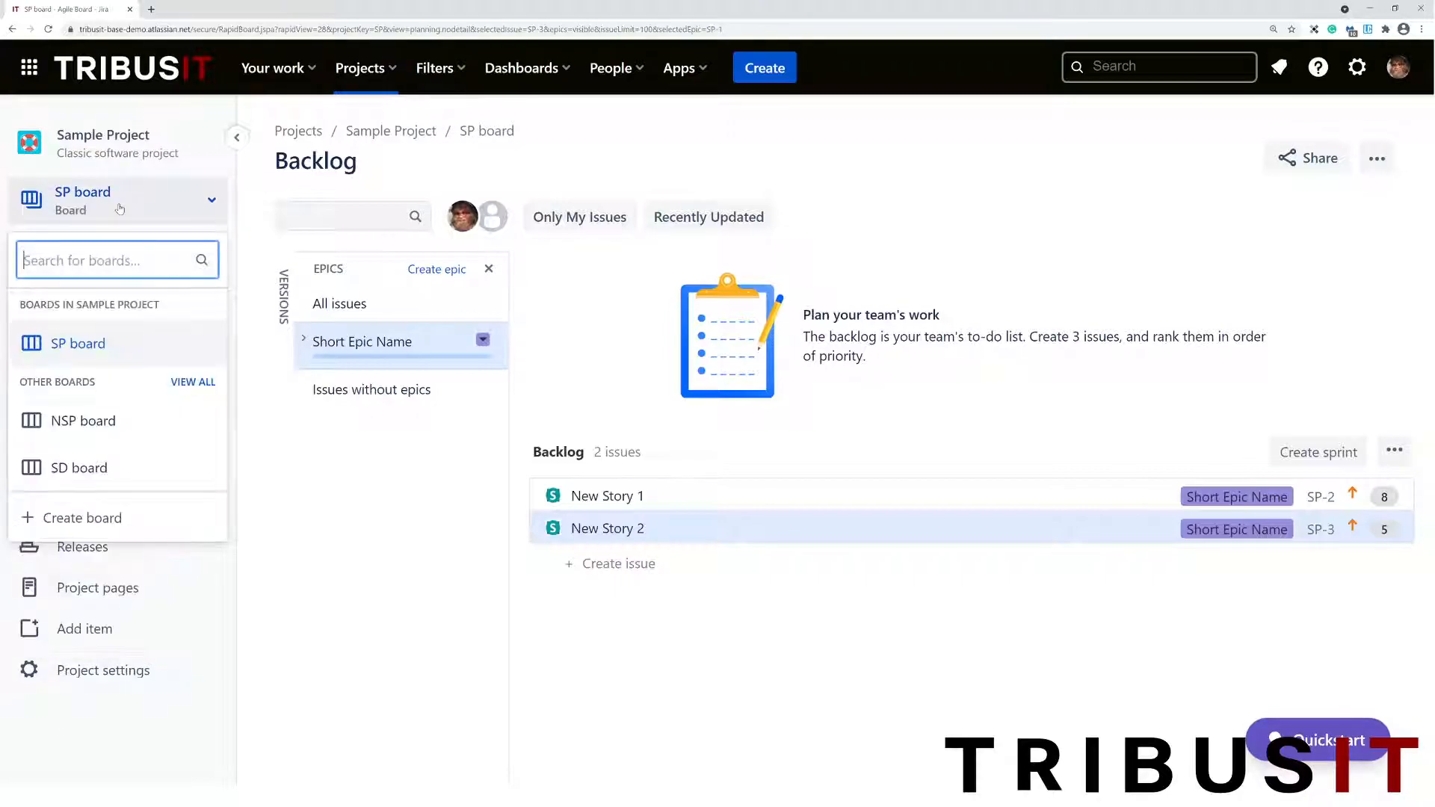
pyautogui.click(91, 348)
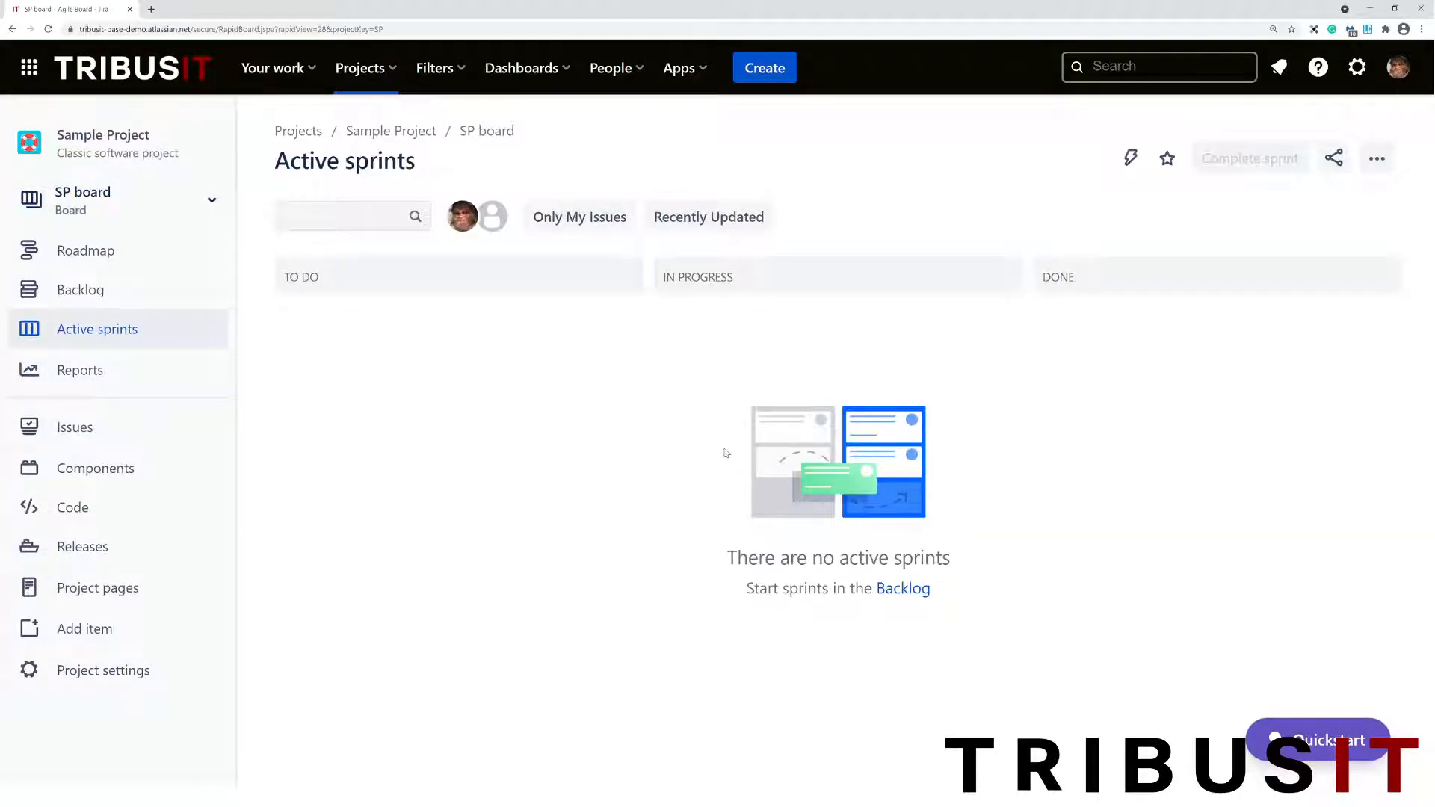
pyautogui.click(1378, 160)
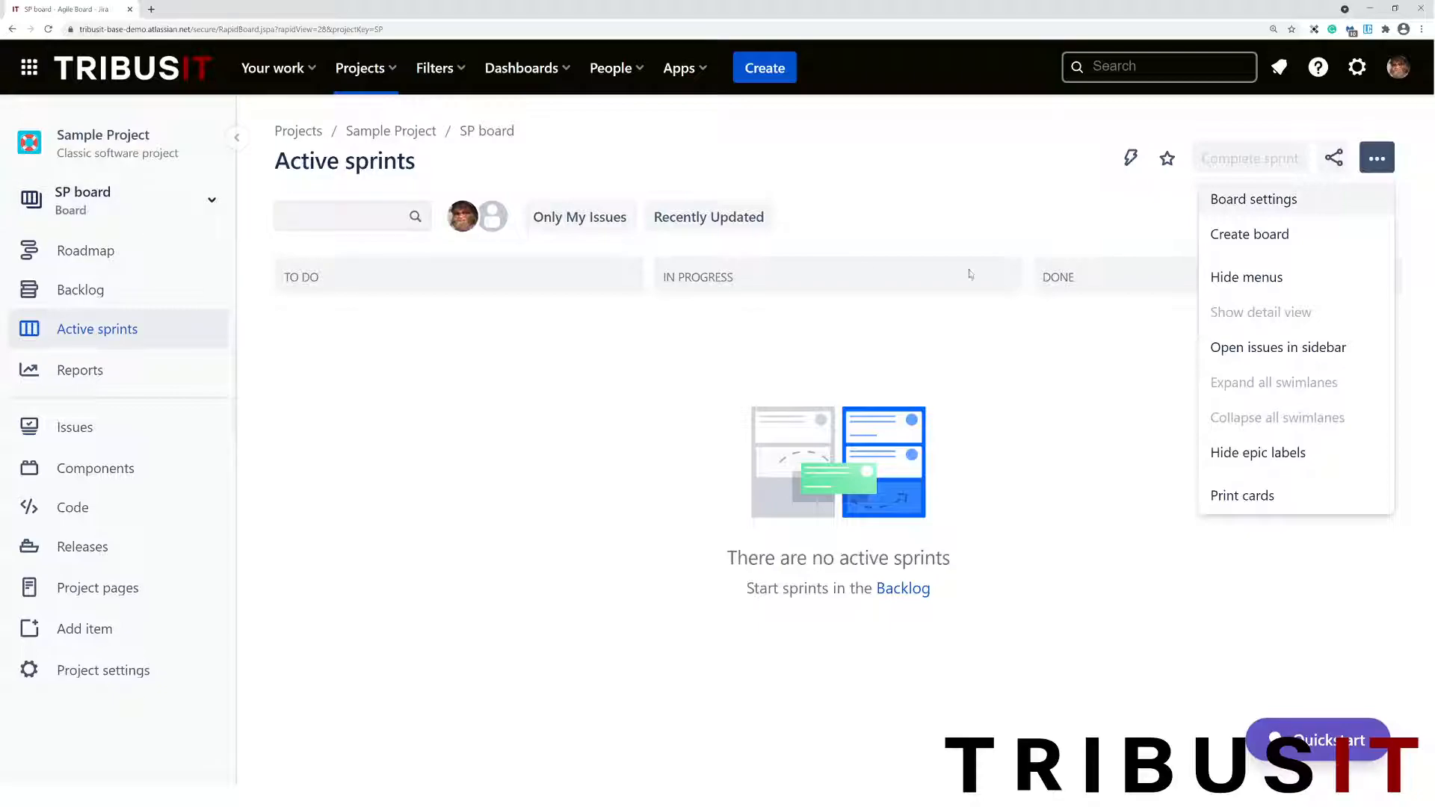
pyautogui.click(1278, 205)
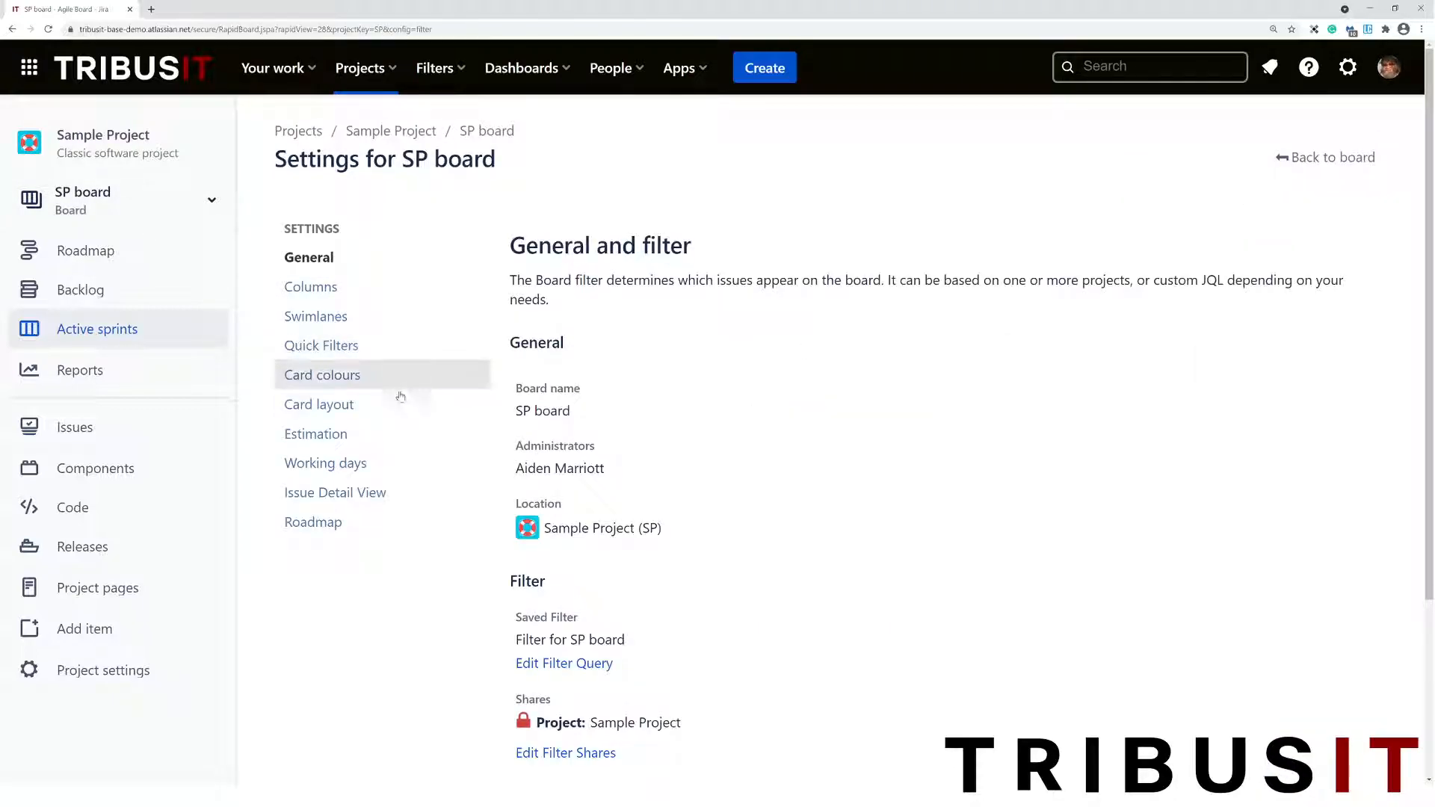
pyautogui.click(348, 438)
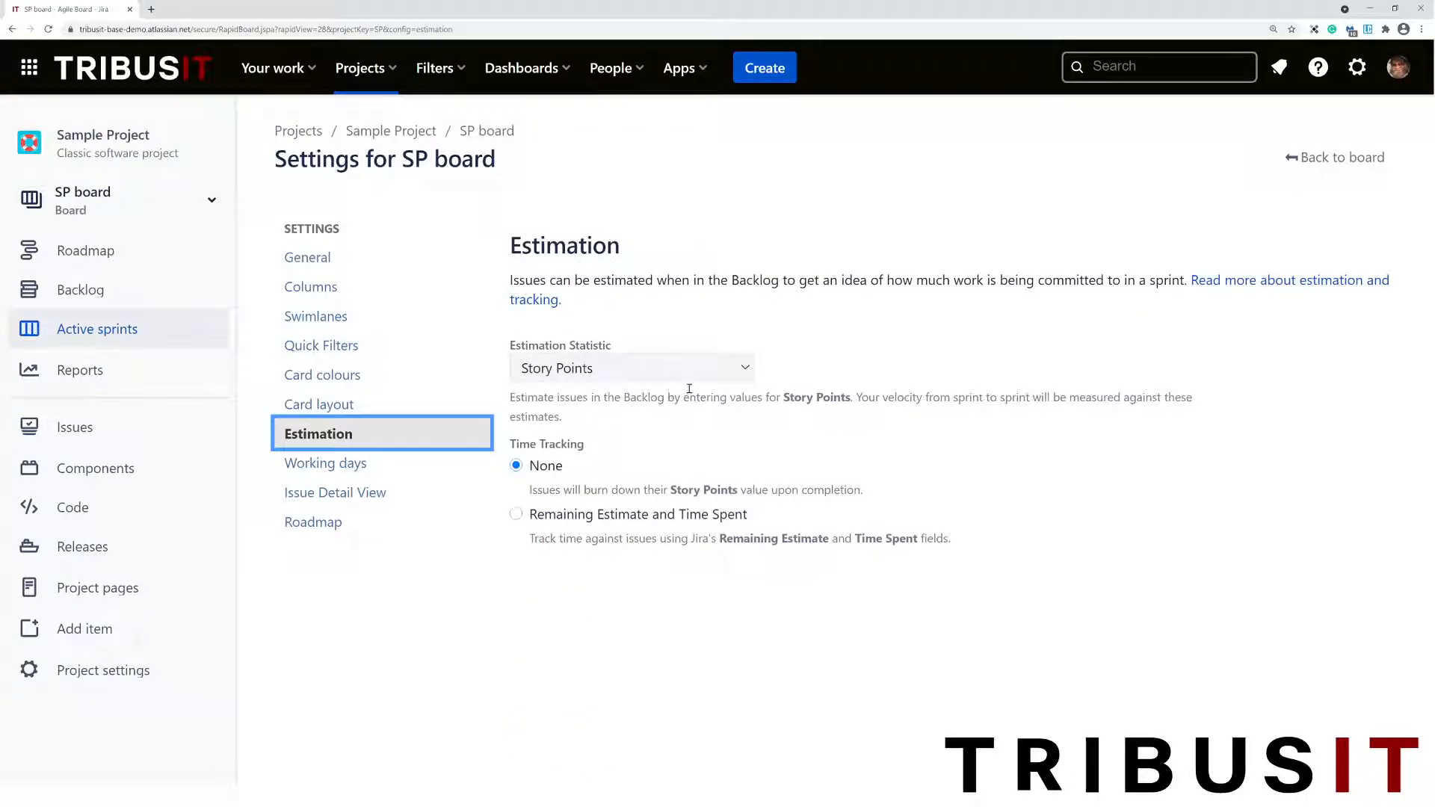
# Set the board's estimation statistic to Original Time Estimate and switch it on to Previous Score.
pyautogui.click(721, 379)
pyautogui.click(715, 400)
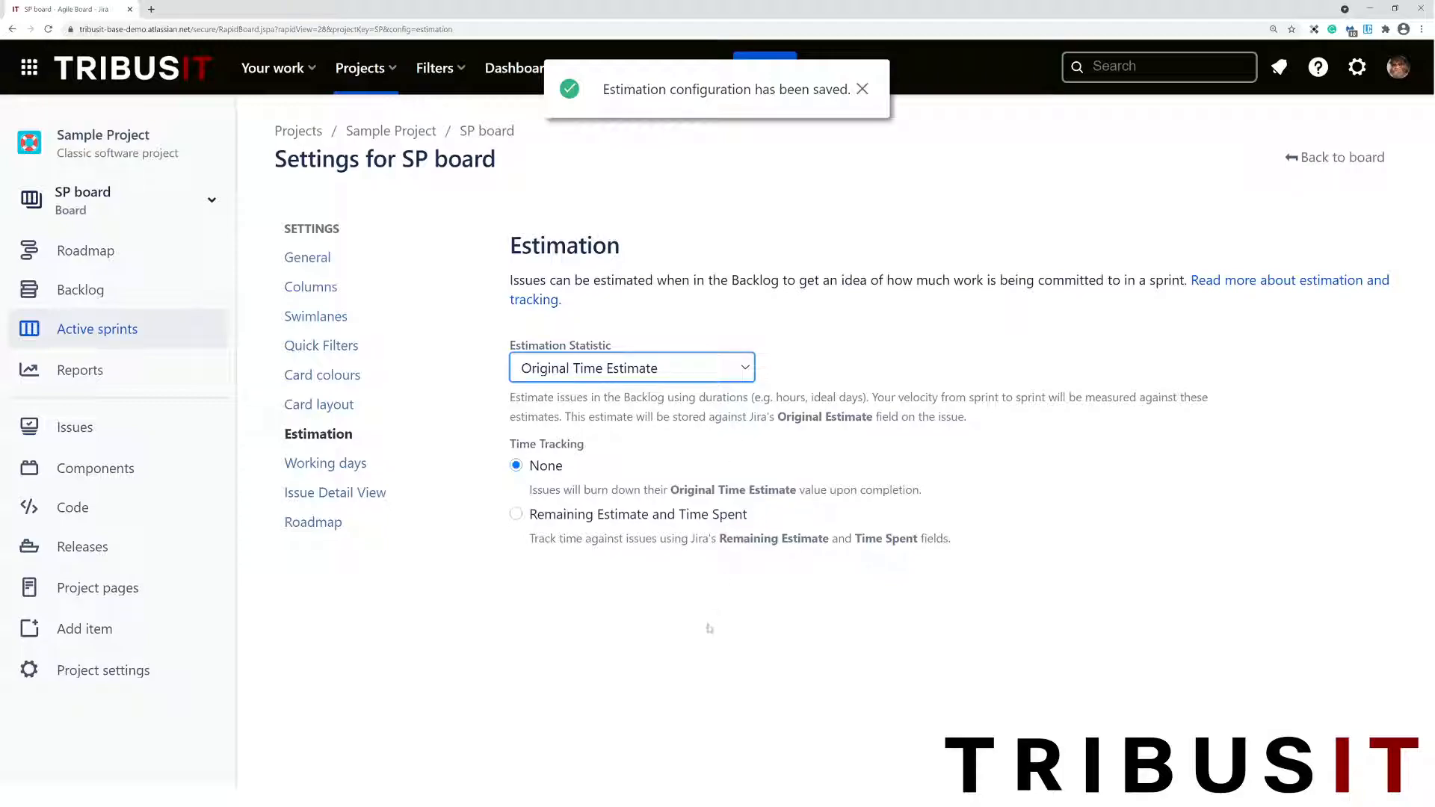
pyautogui.click(700, 652)
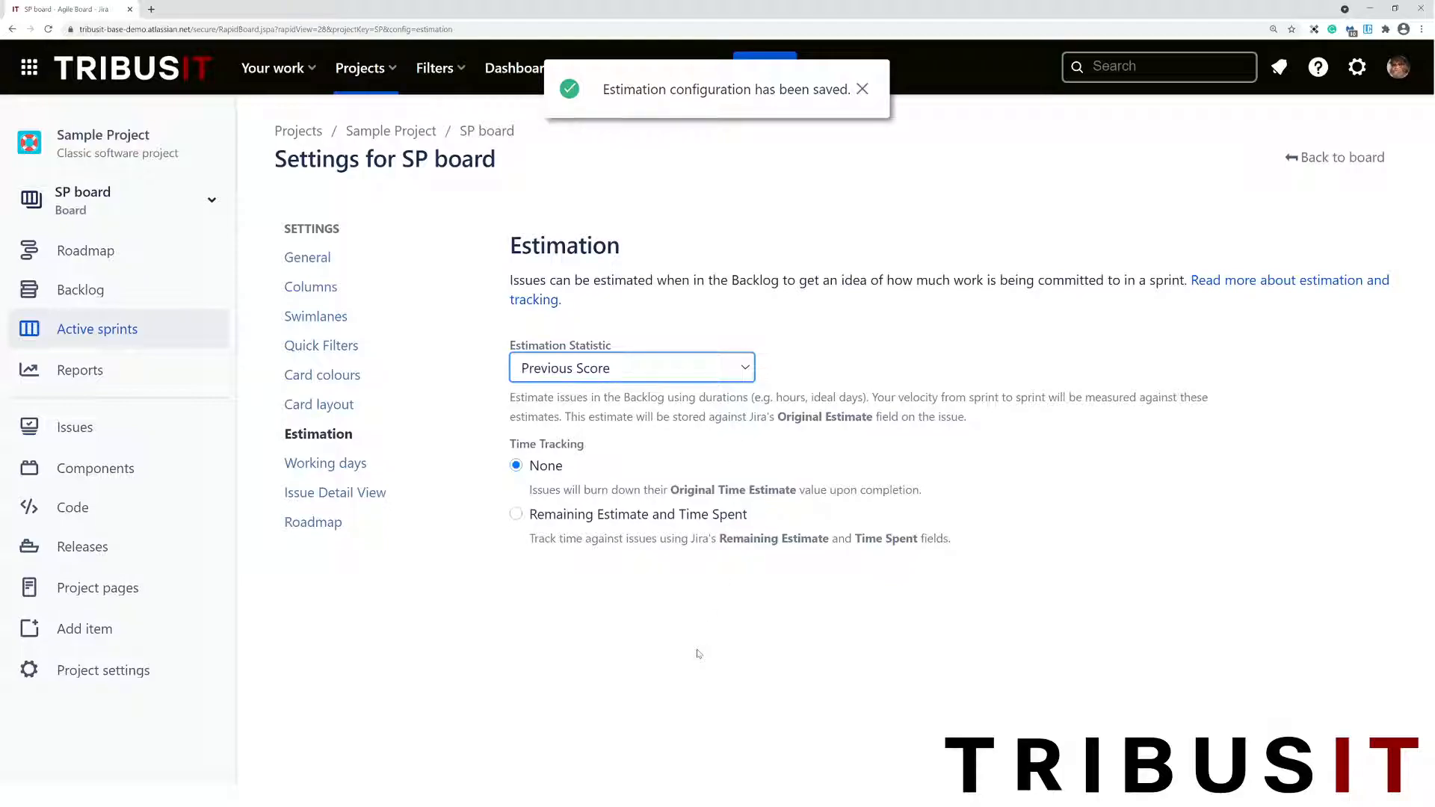
# Set the board's estimation statistic to Issue Count and switch it on to Original Time Estimate.
pyautogui.click(742, 373)
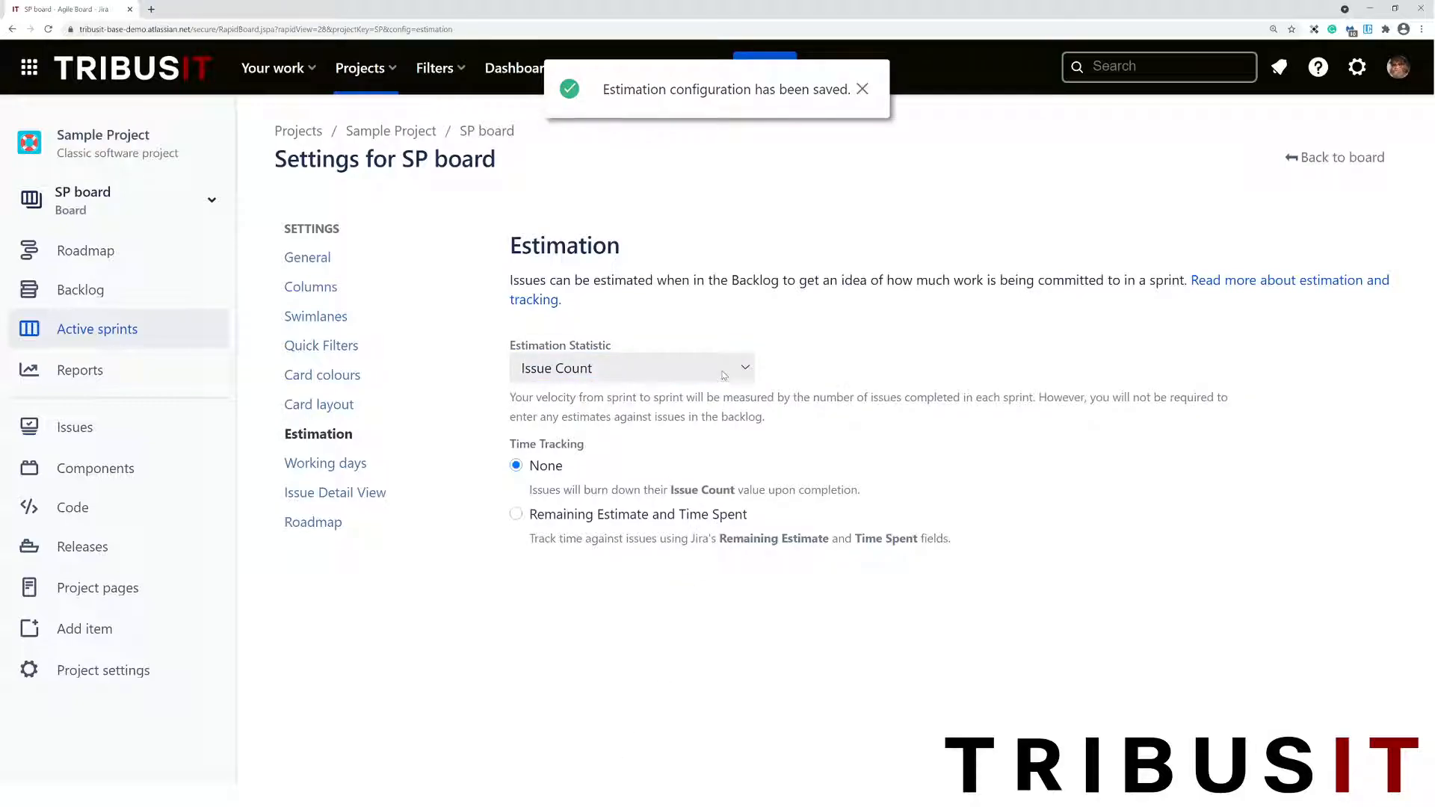
pyautogui.click(722, 372)
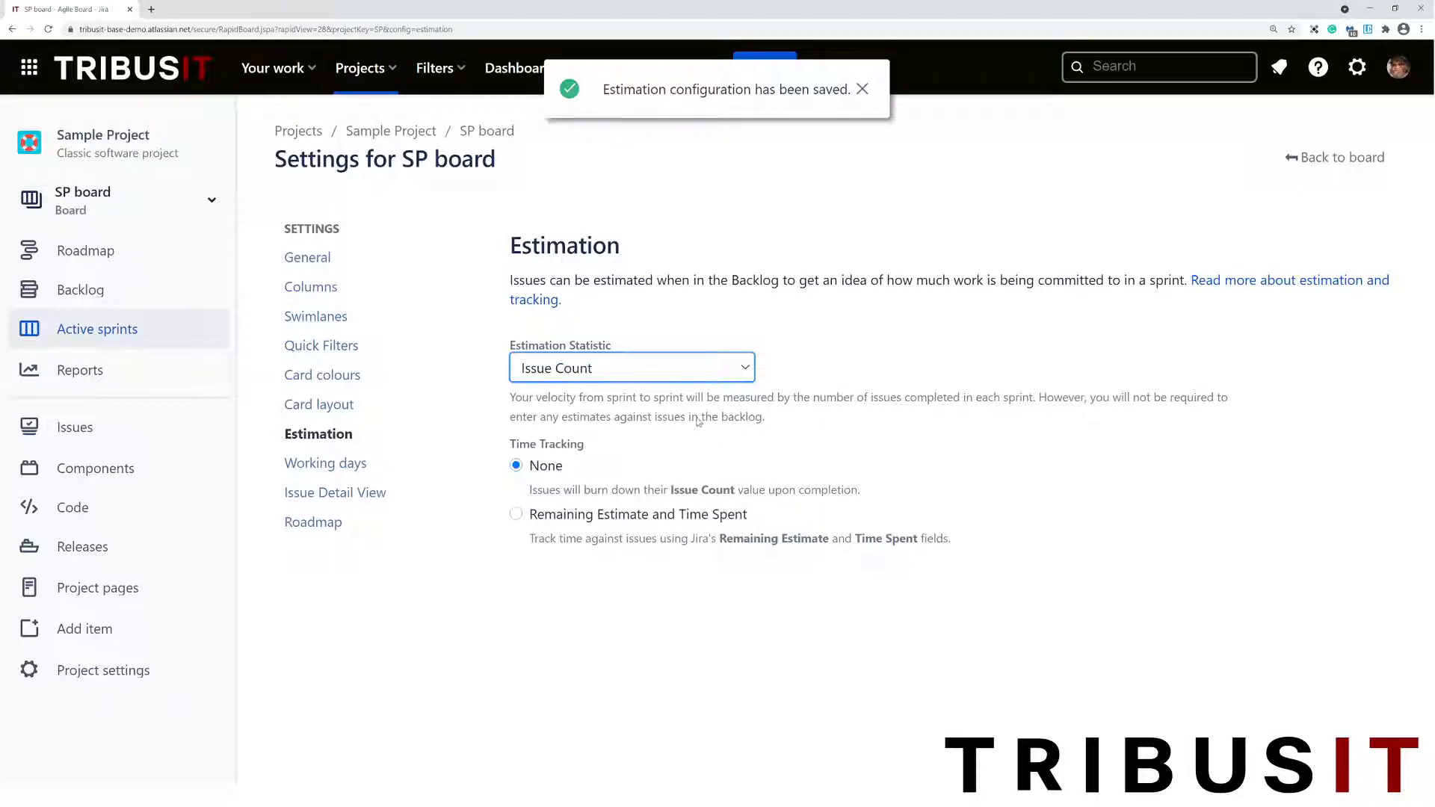
pyautogui.press('Down')
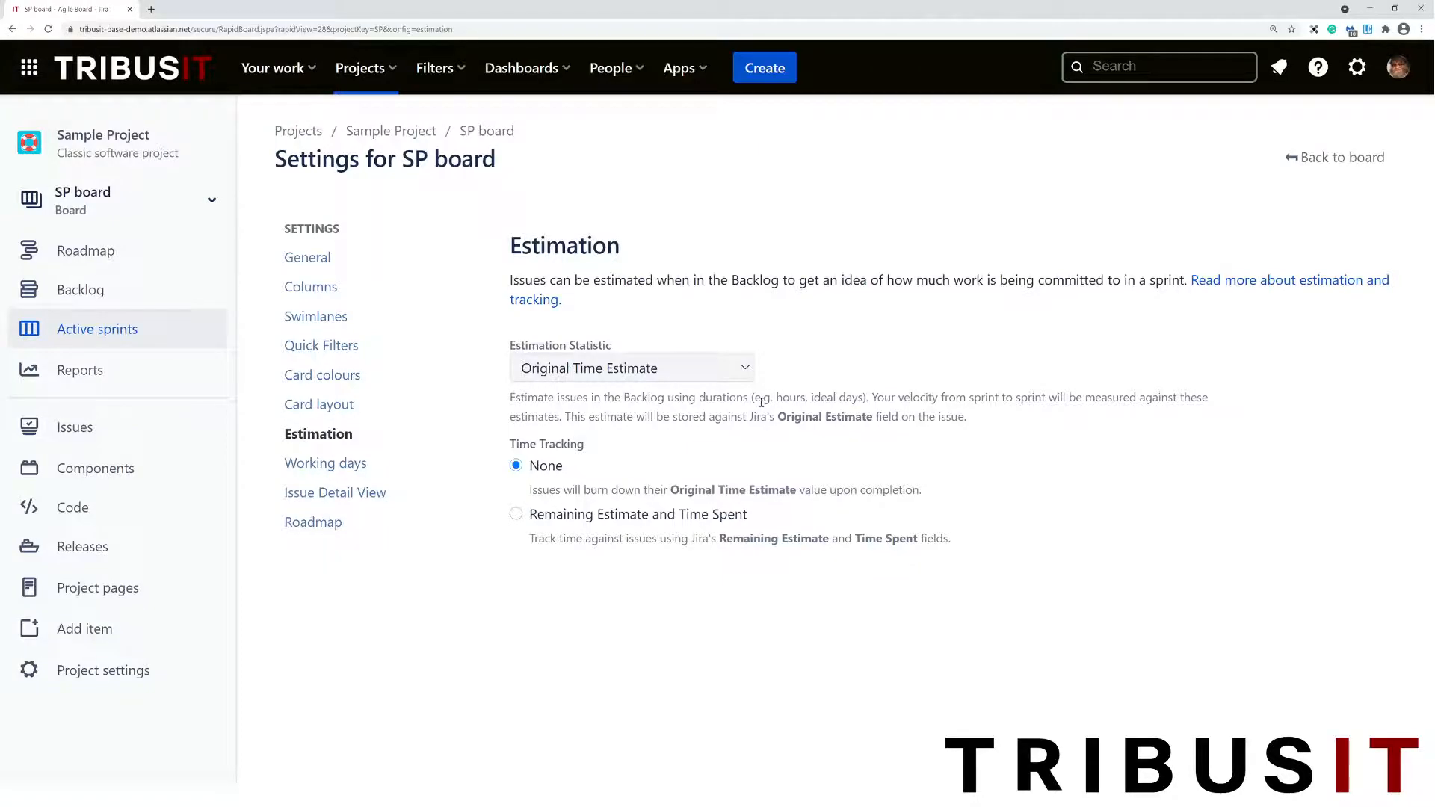
# Set the board's estimation statistic to Story Points and dismiss the notification.
pyautogui.click(734, 369)
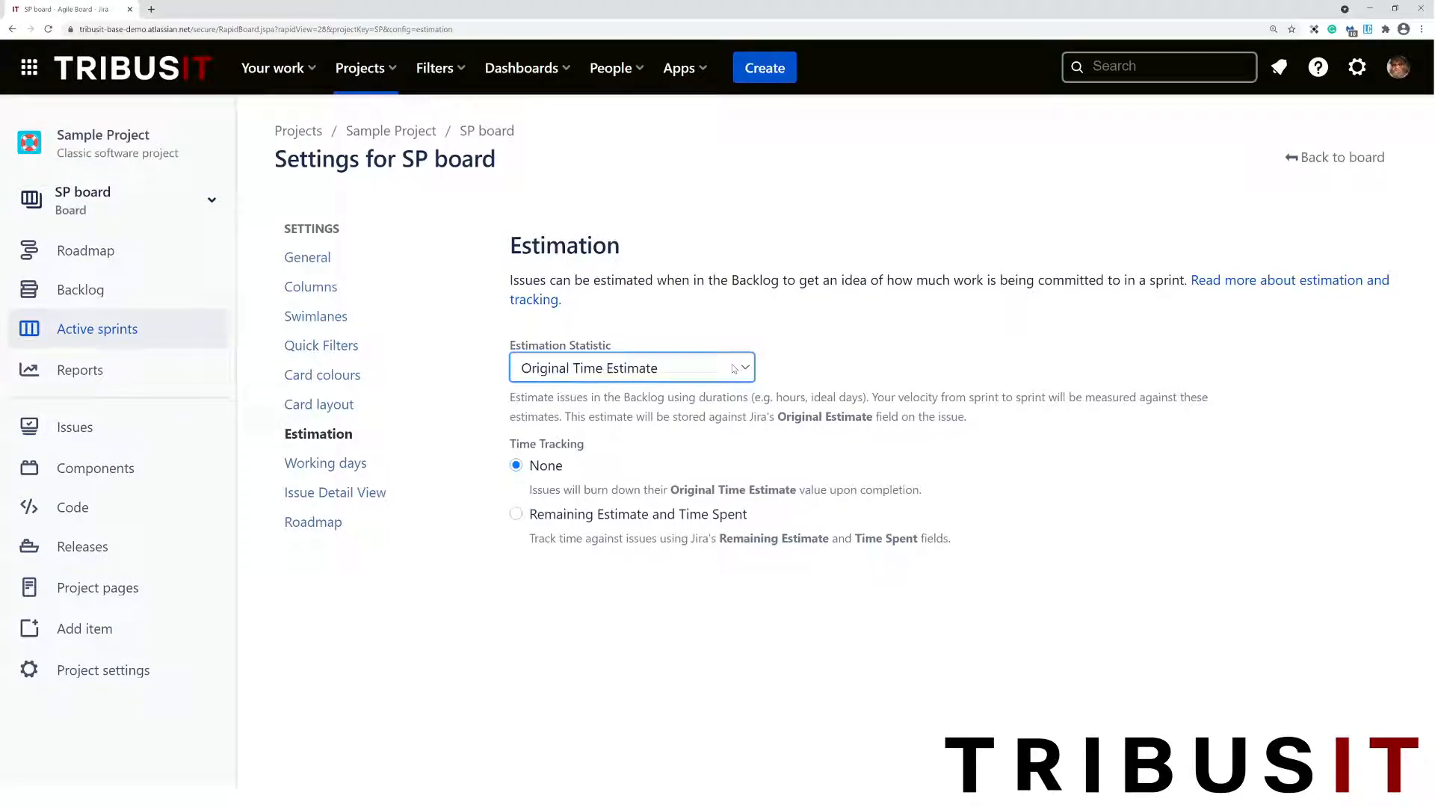
pyautogui.click(706, 401)
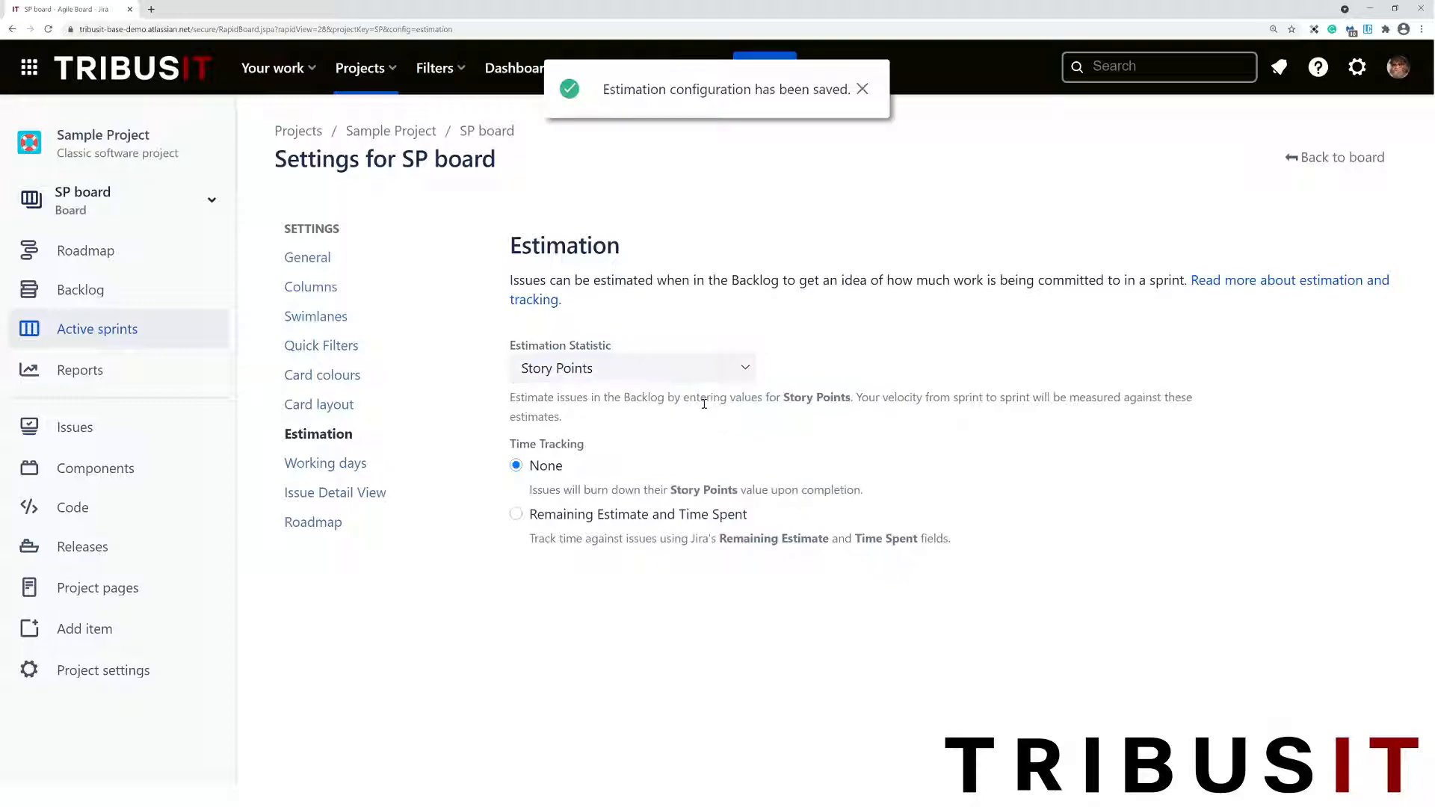
pyautogui.click(862, 89)
# Leave the board settings, open the project's backlog and hide the epics list.
pyautogui.click(1343, 157)
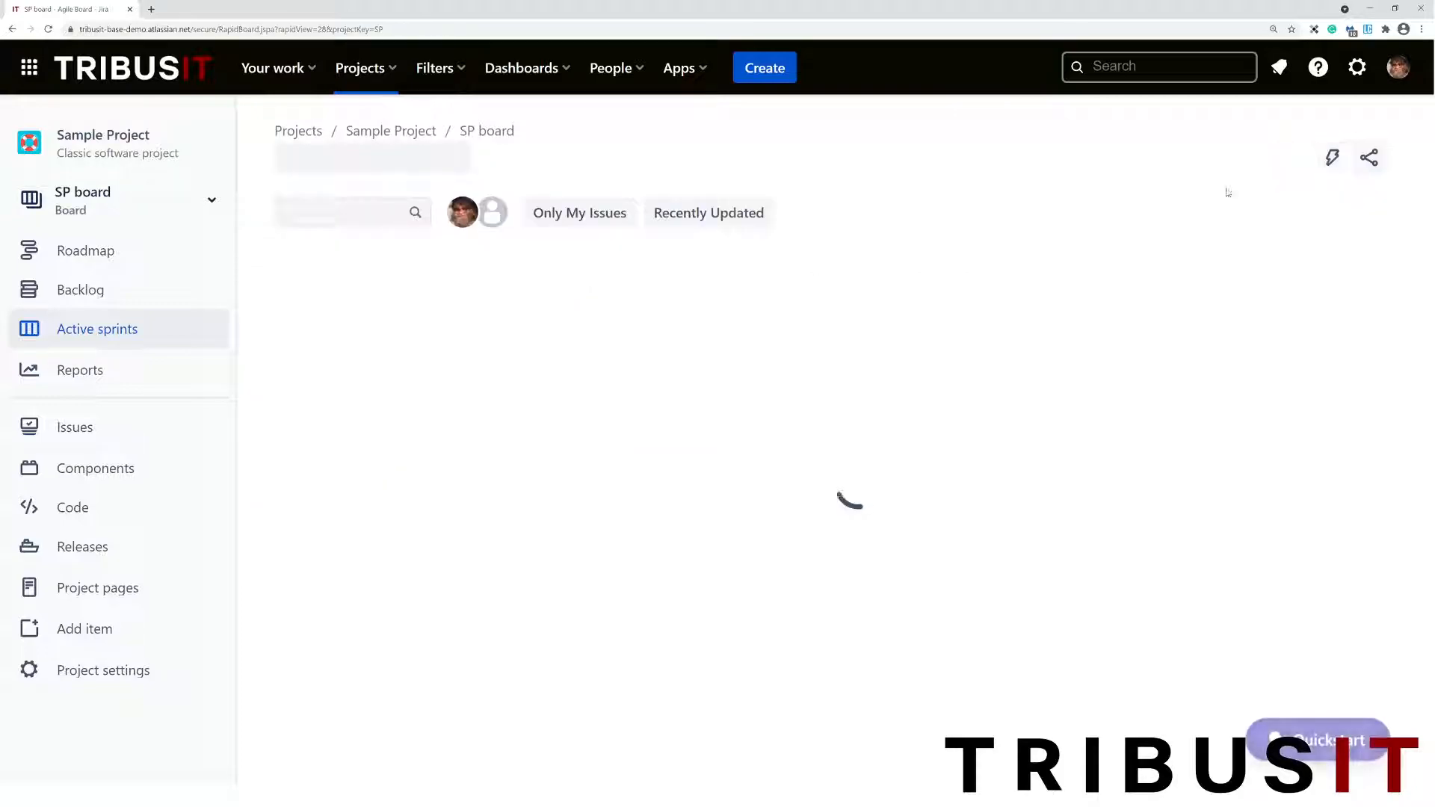
pyautogui.click(149, 292)
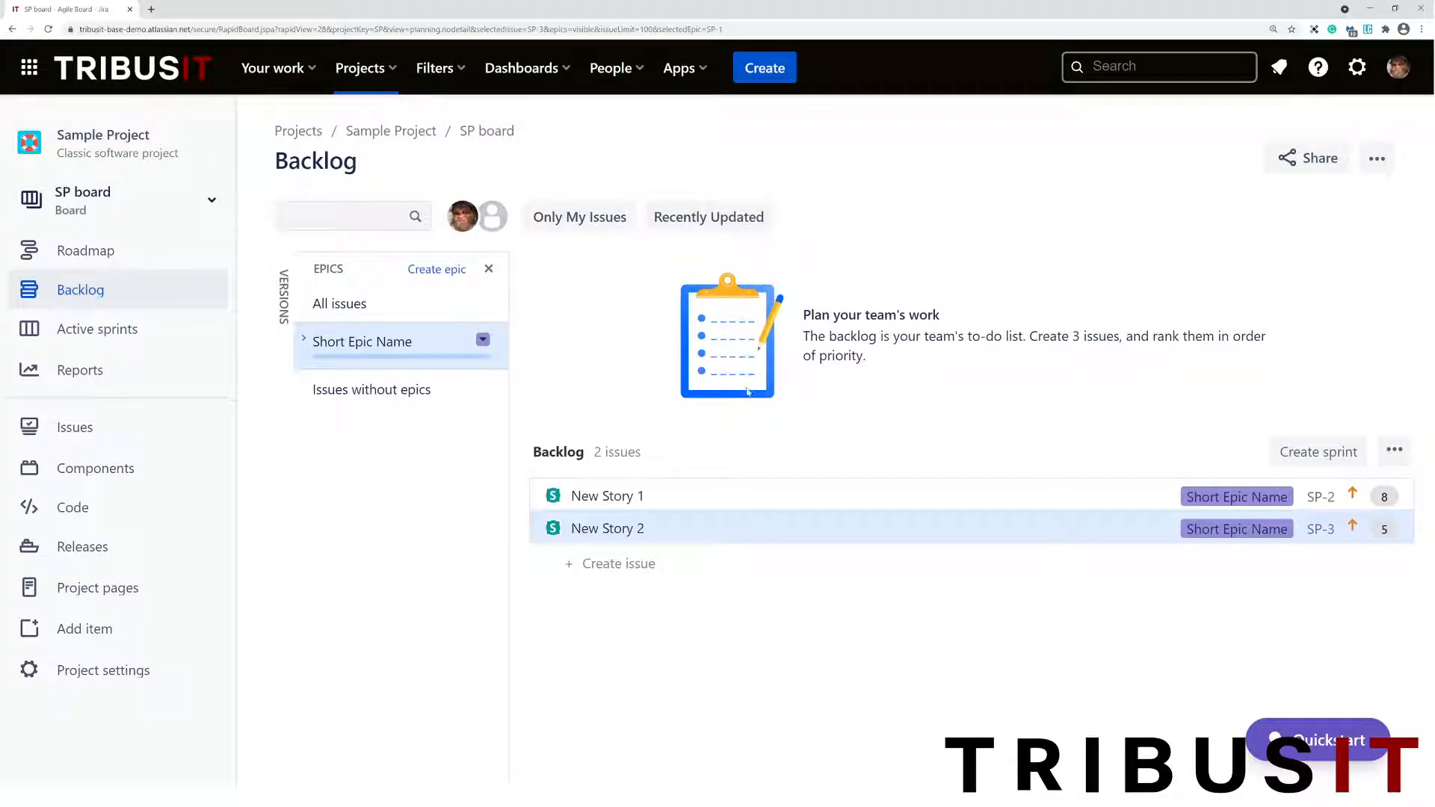
pyautogui.click(489, 268)
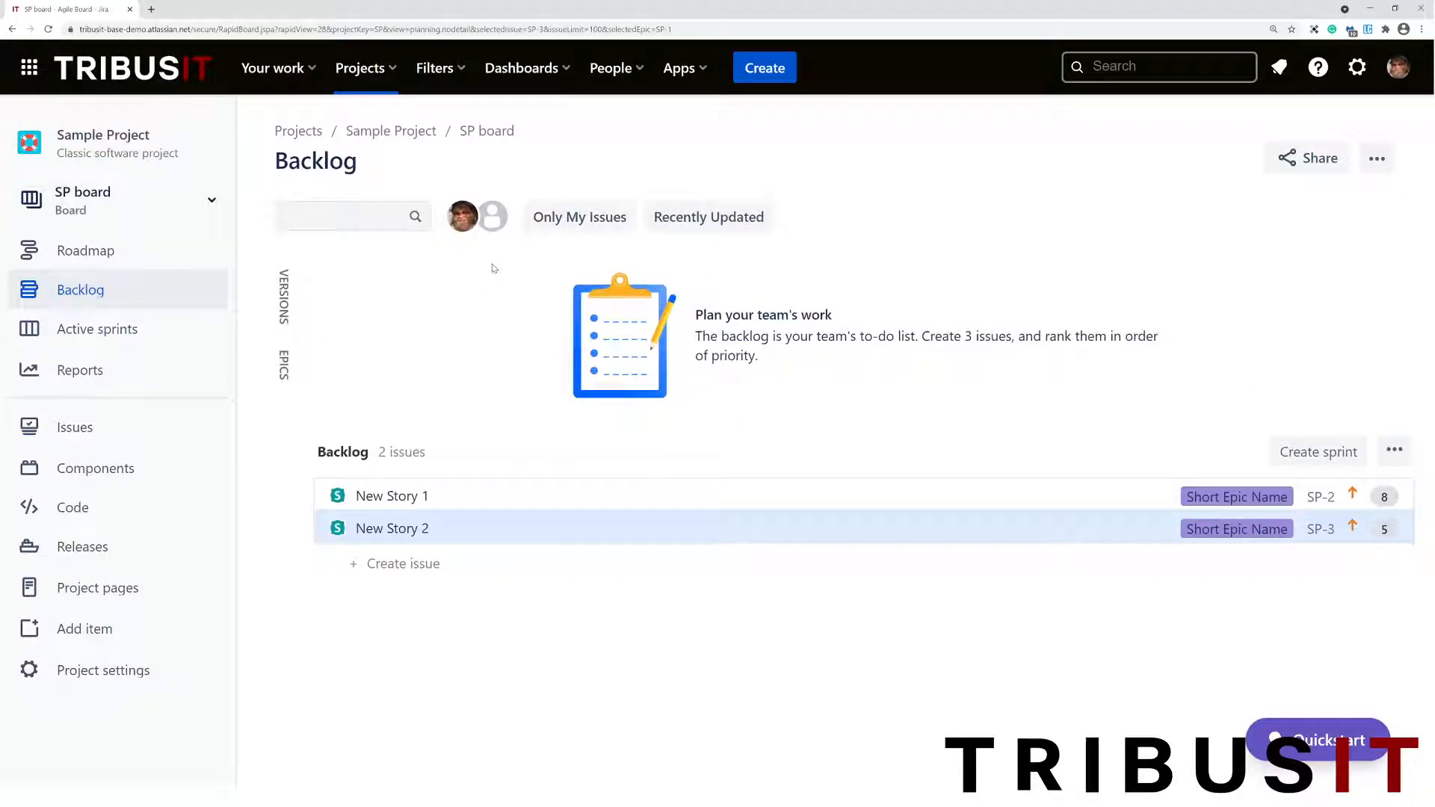
# Create a sprint from the backlog and move New Story 1 and New Story 2 into it.
pyautogui.click(1335, 460)
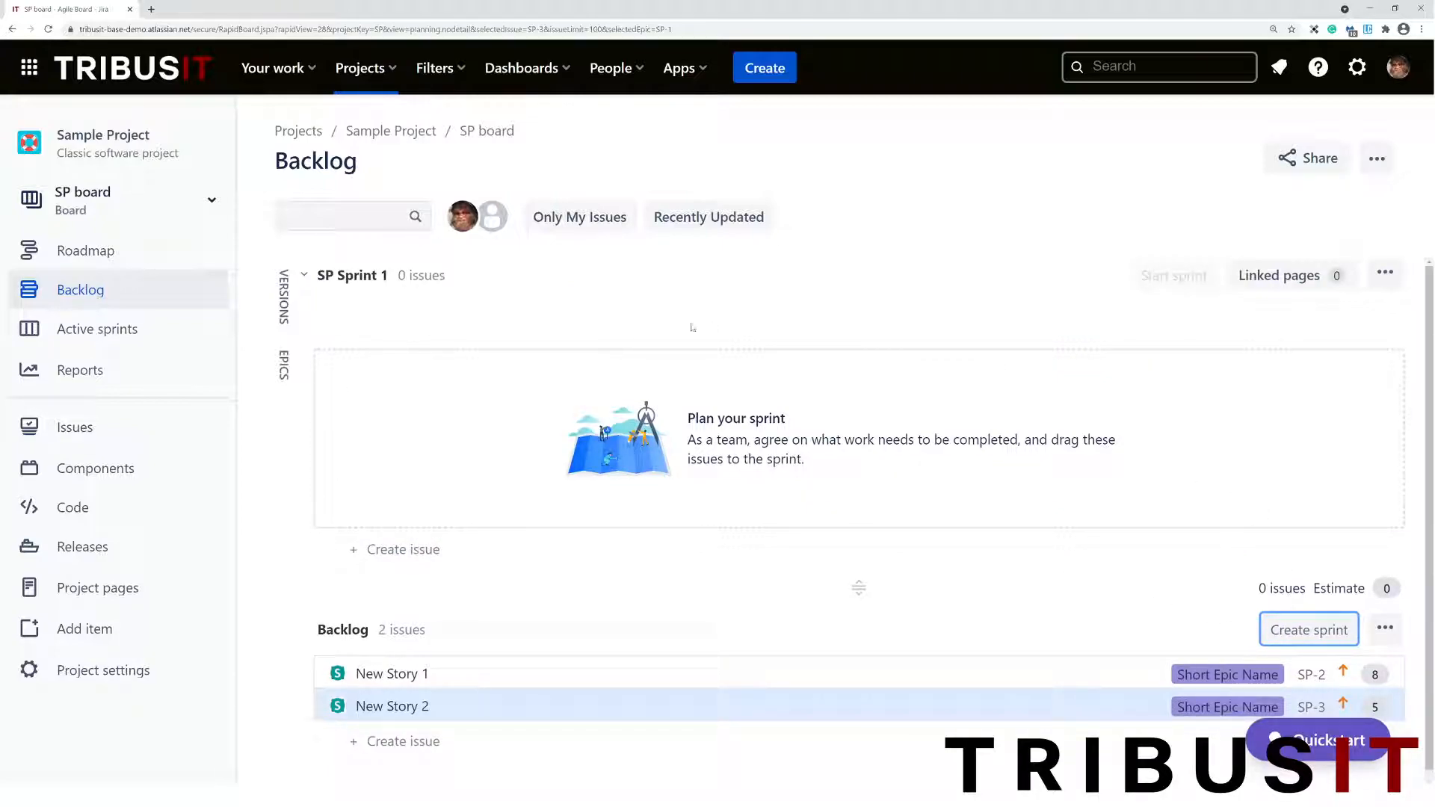
pyautogui.scroll(-1, 670, 368)
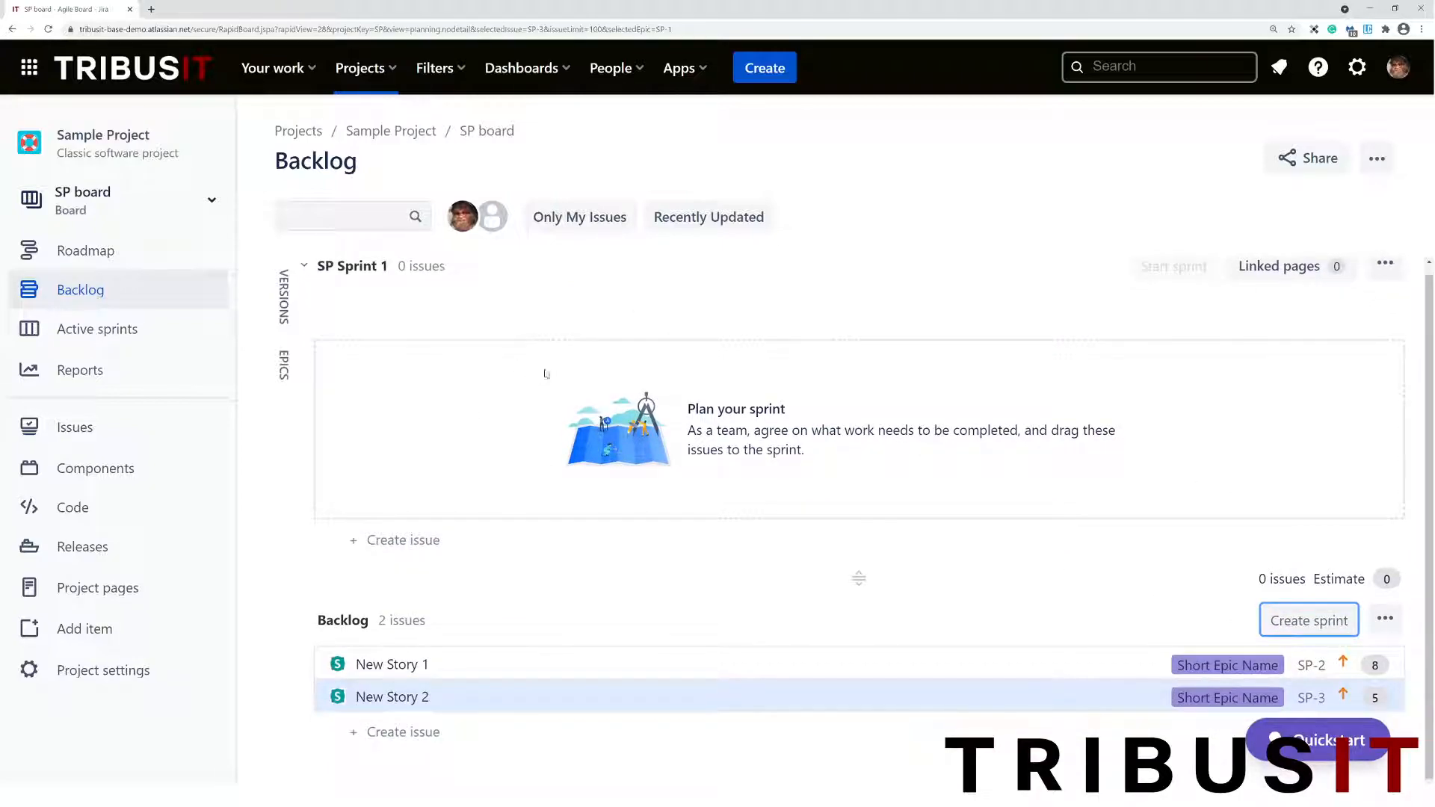
pyautogui.moveTo(442, 665); pyautogui.dragTo(480, 417)
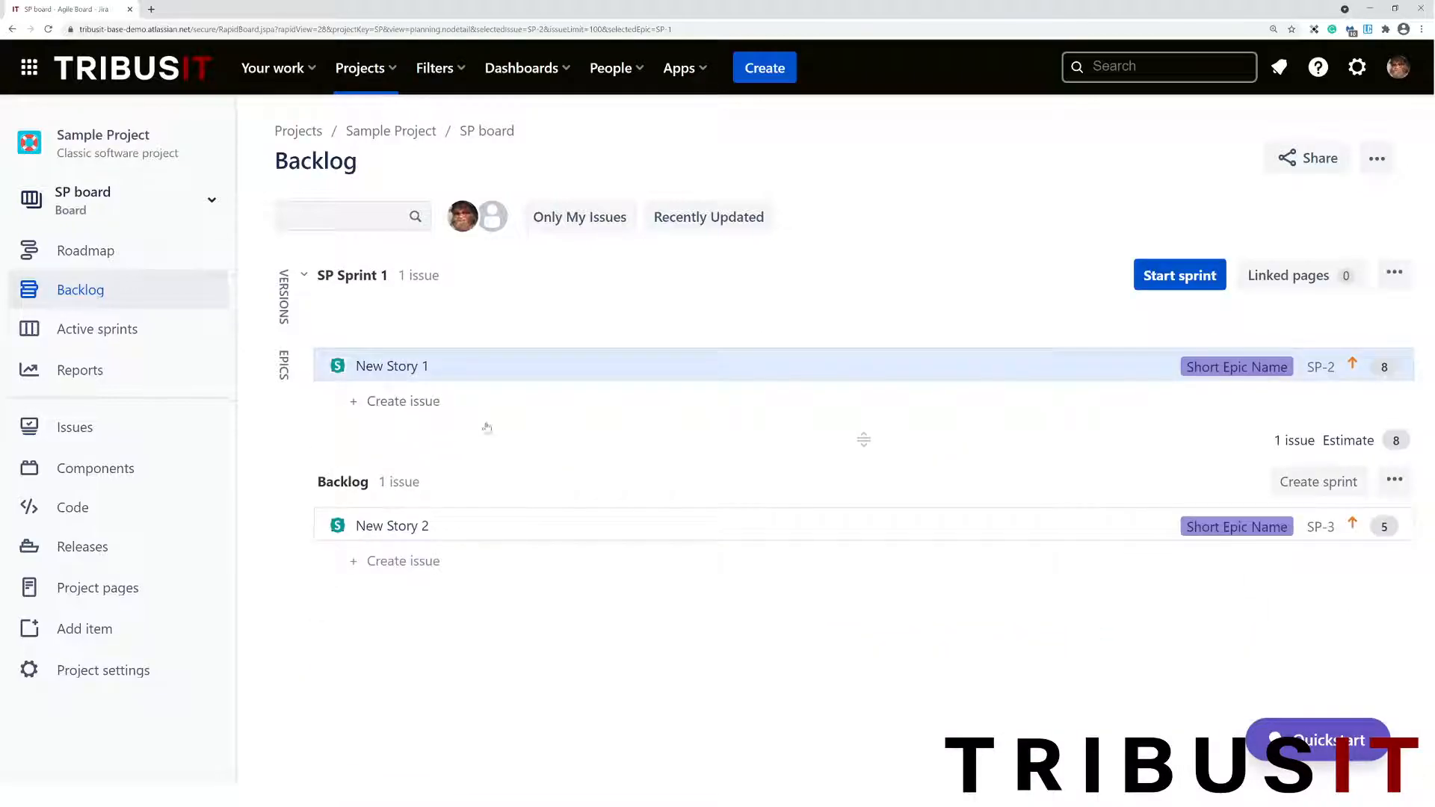
pyautogui.moveTo(551, 535); pyautogui.dragTo(546, 403)
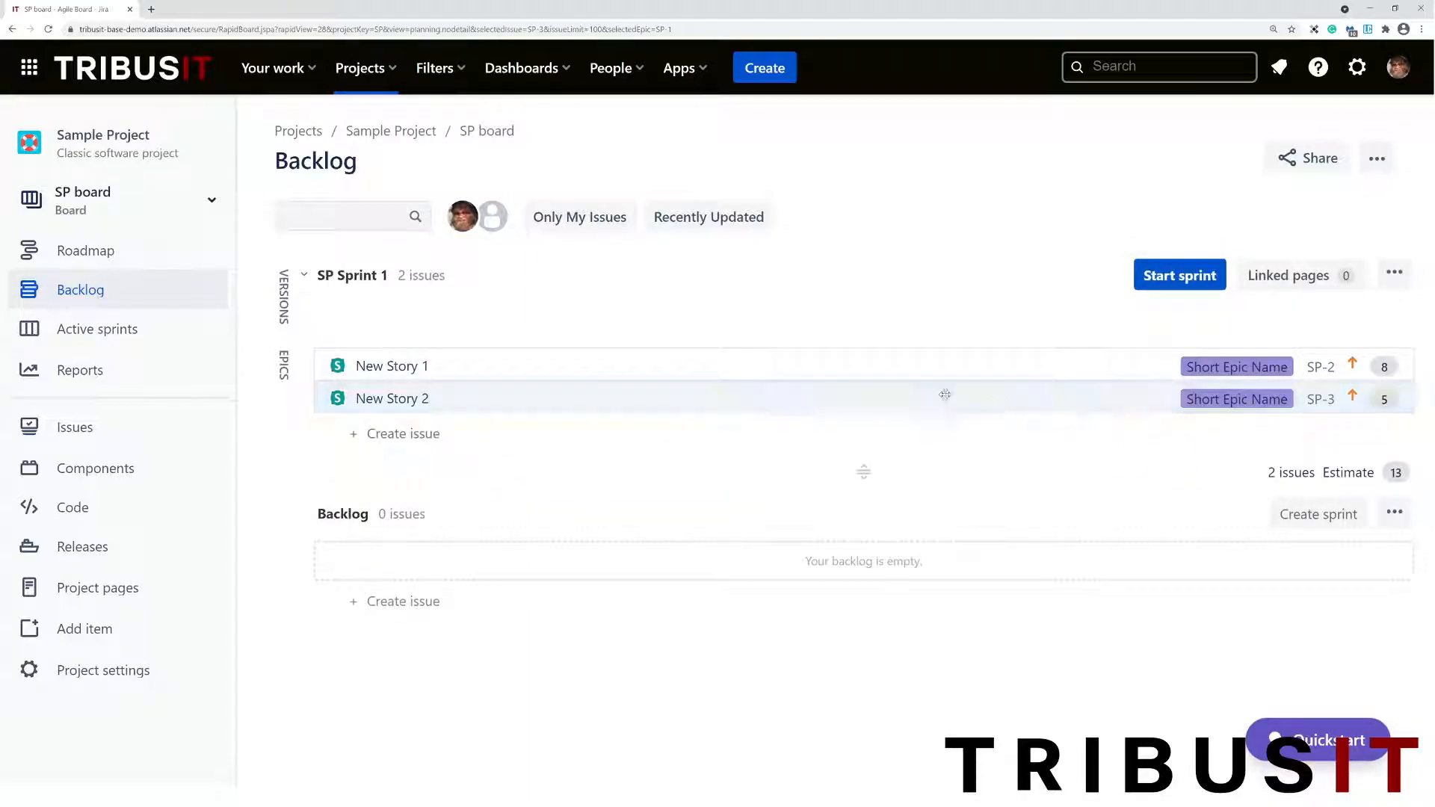
# Start SP Sprint 1 with a duration of 2 weeks and no sprint goal.
pyautogui.click(1205, 283)
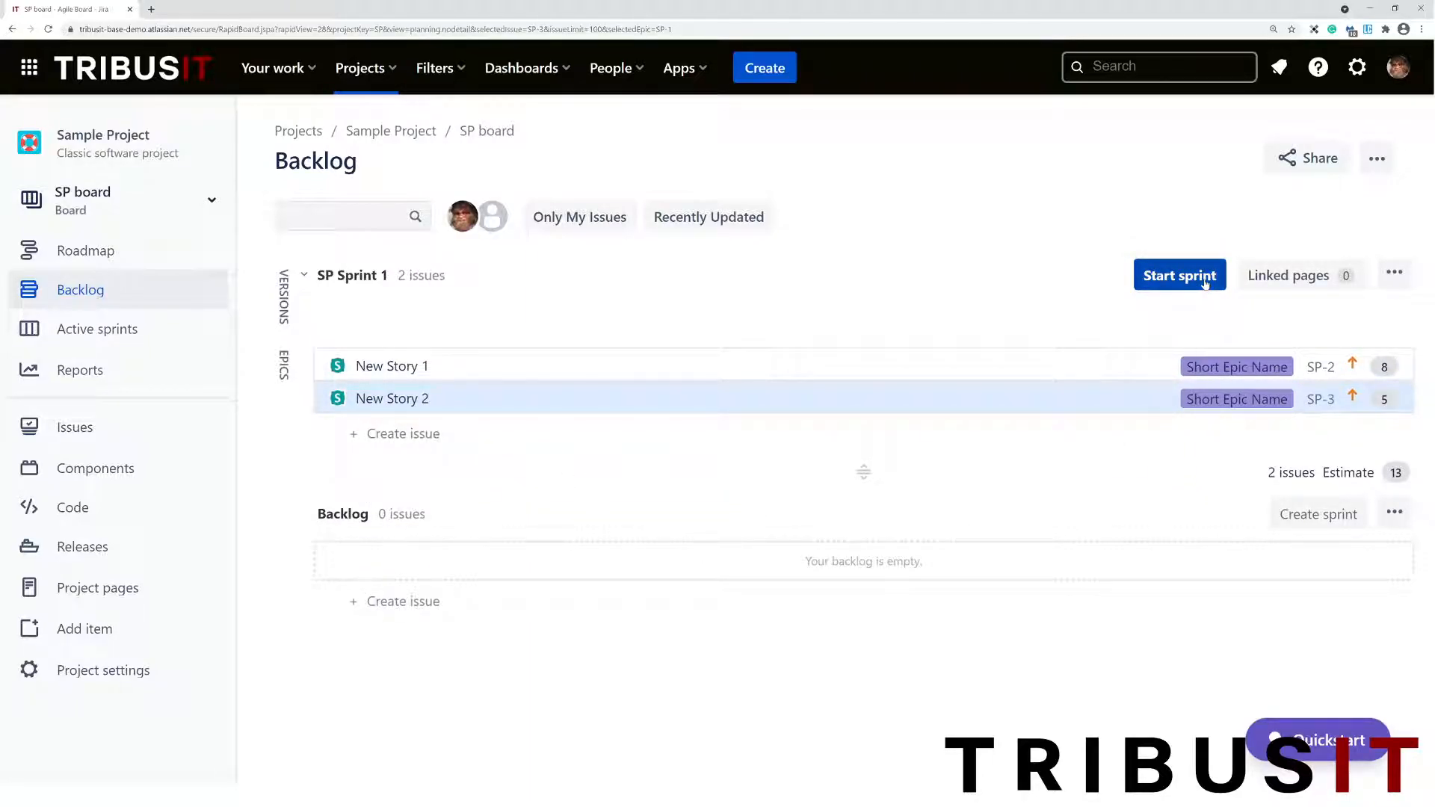
pyautogui.click(1205, 282)
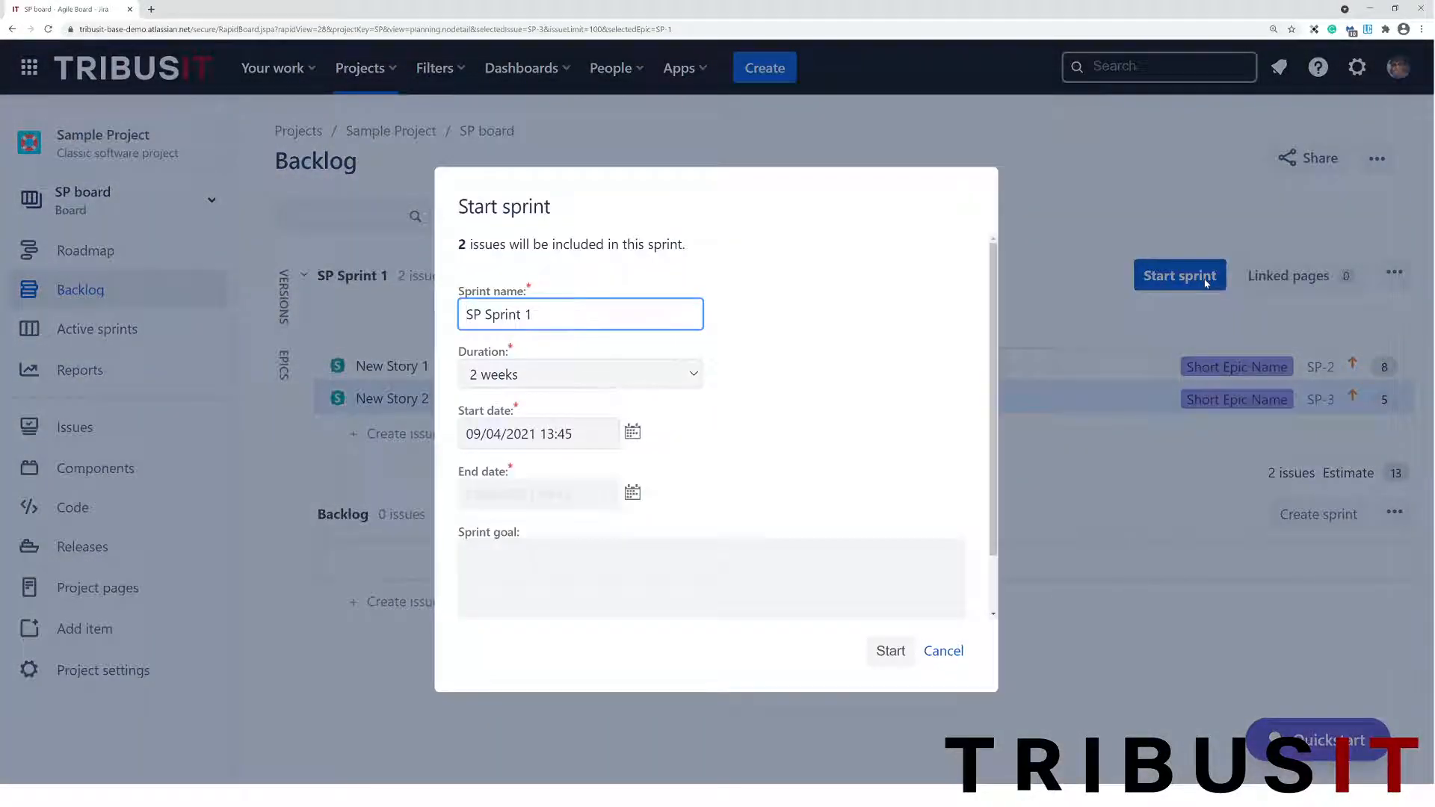
pyautogui.press('Tab')
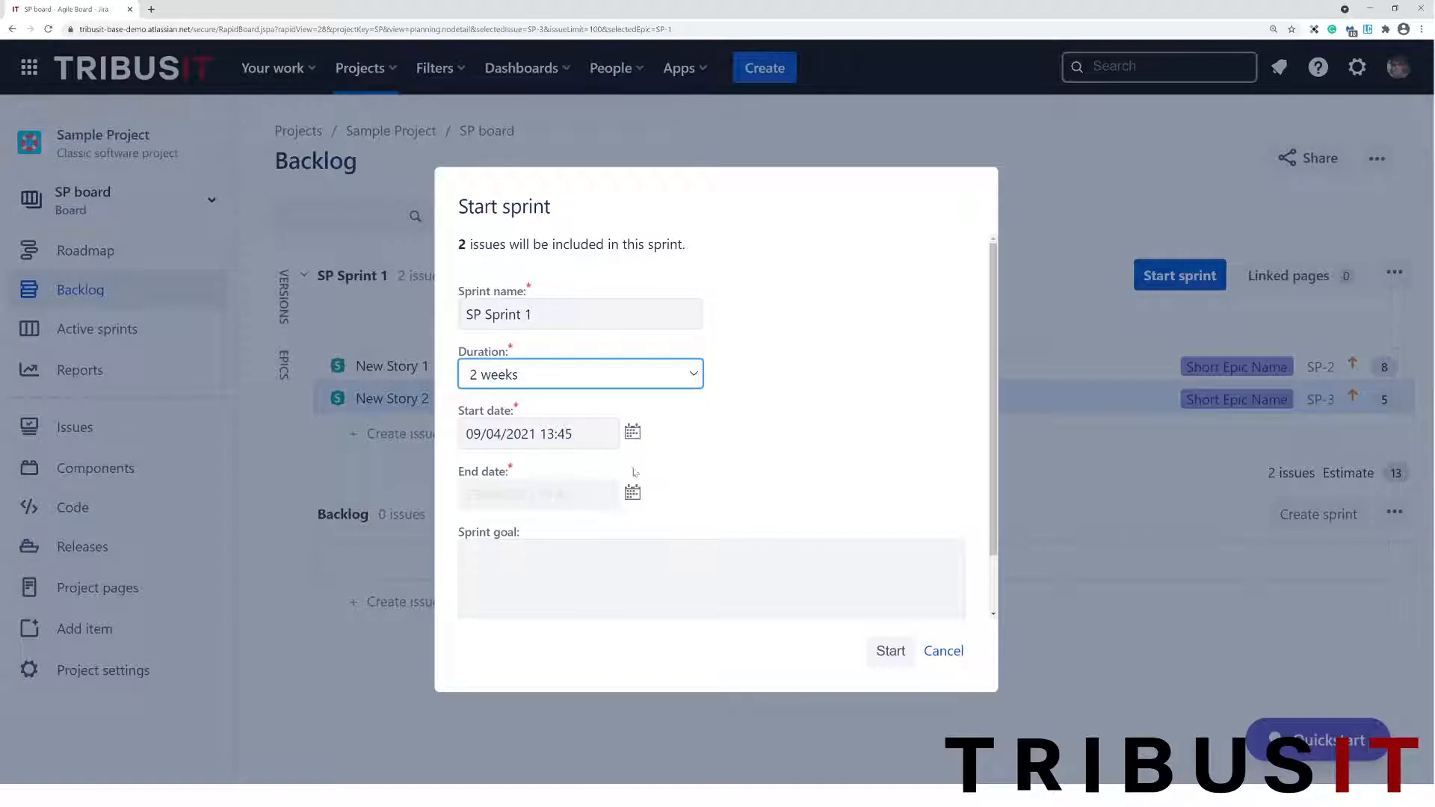
pyautogui.click(802, 428)
pyautogui.scroll(-1, 827, 381)
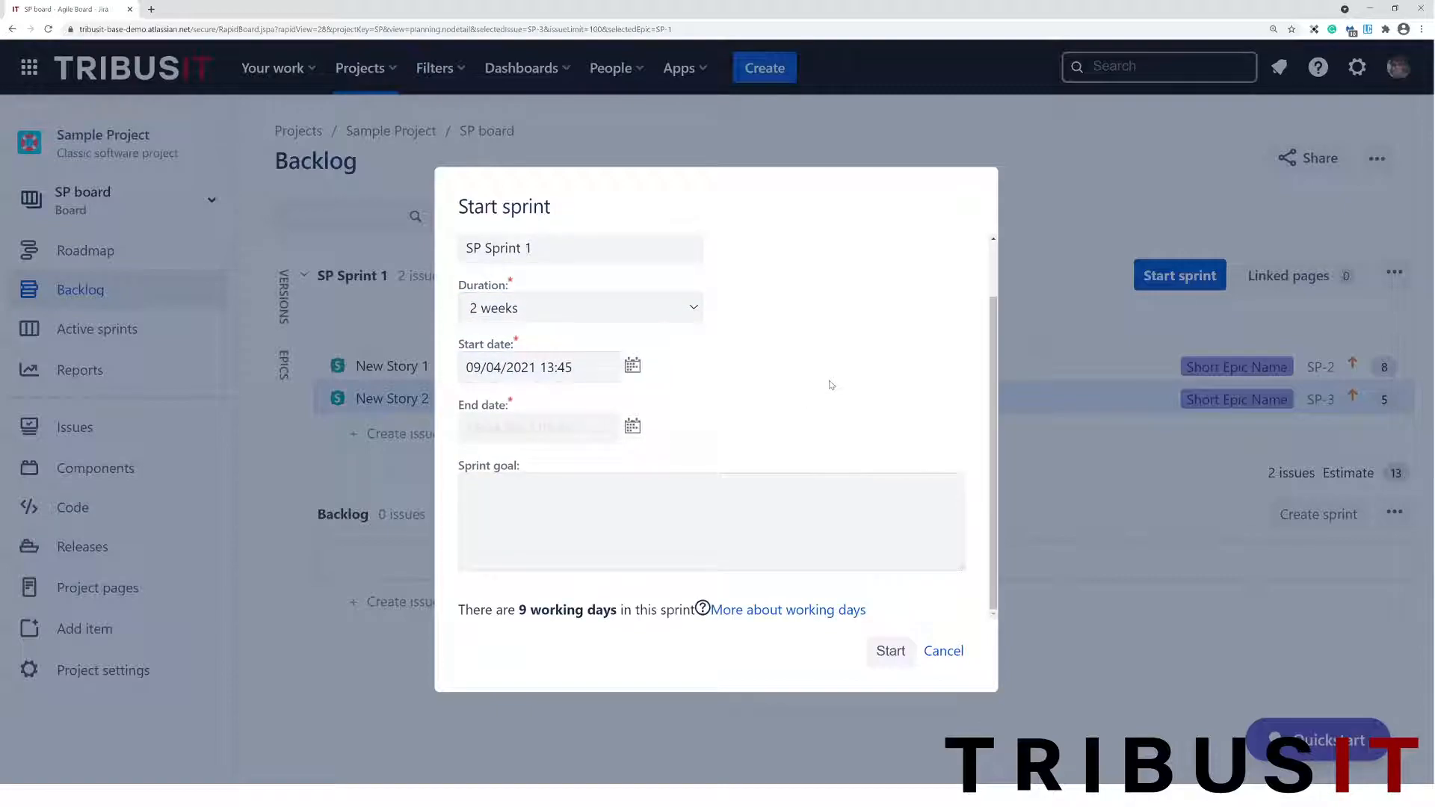
pyautogui.click(891, 651)
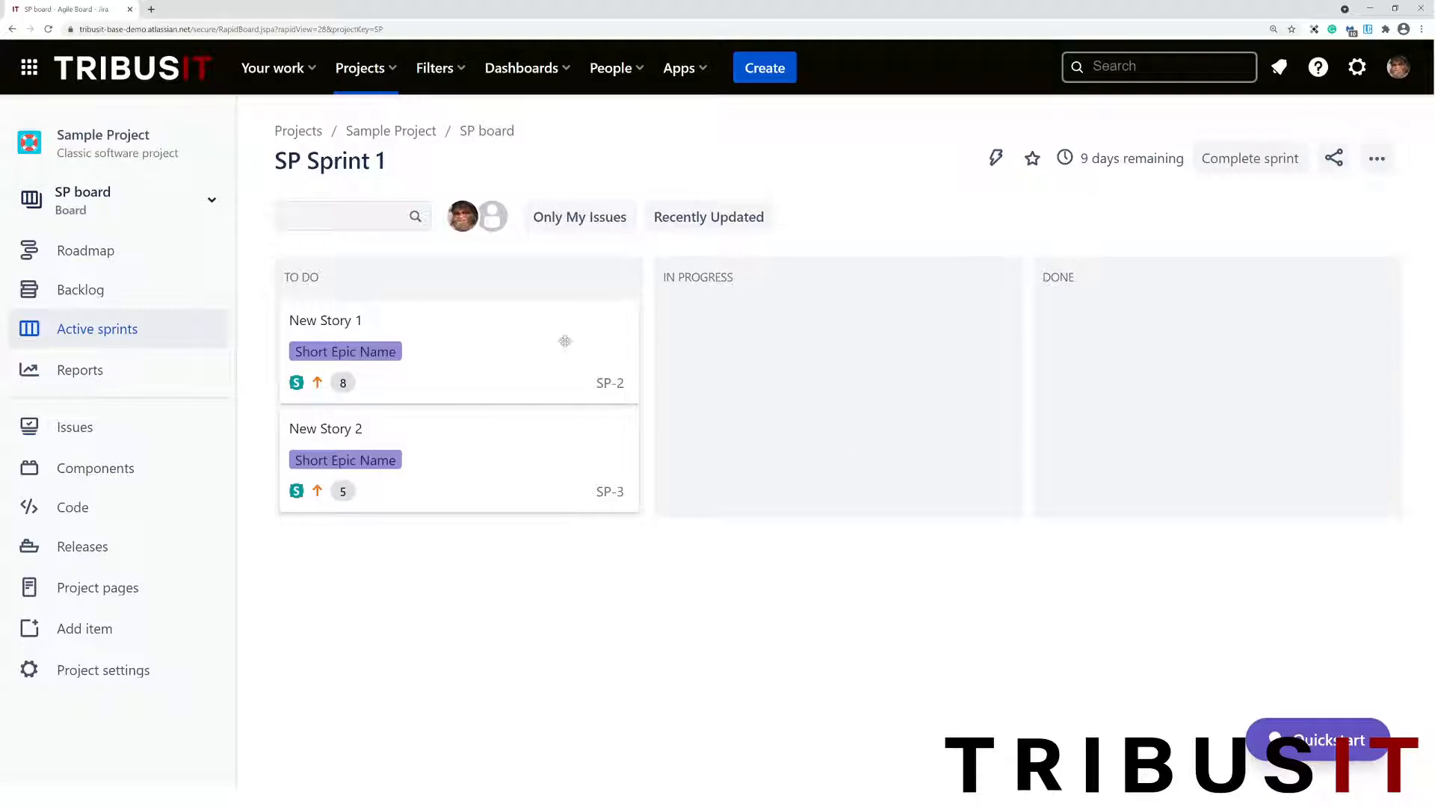
# Open the project's roadmap and expand the Longer Name epic into its stories.
pyautogui.click(169, 258)
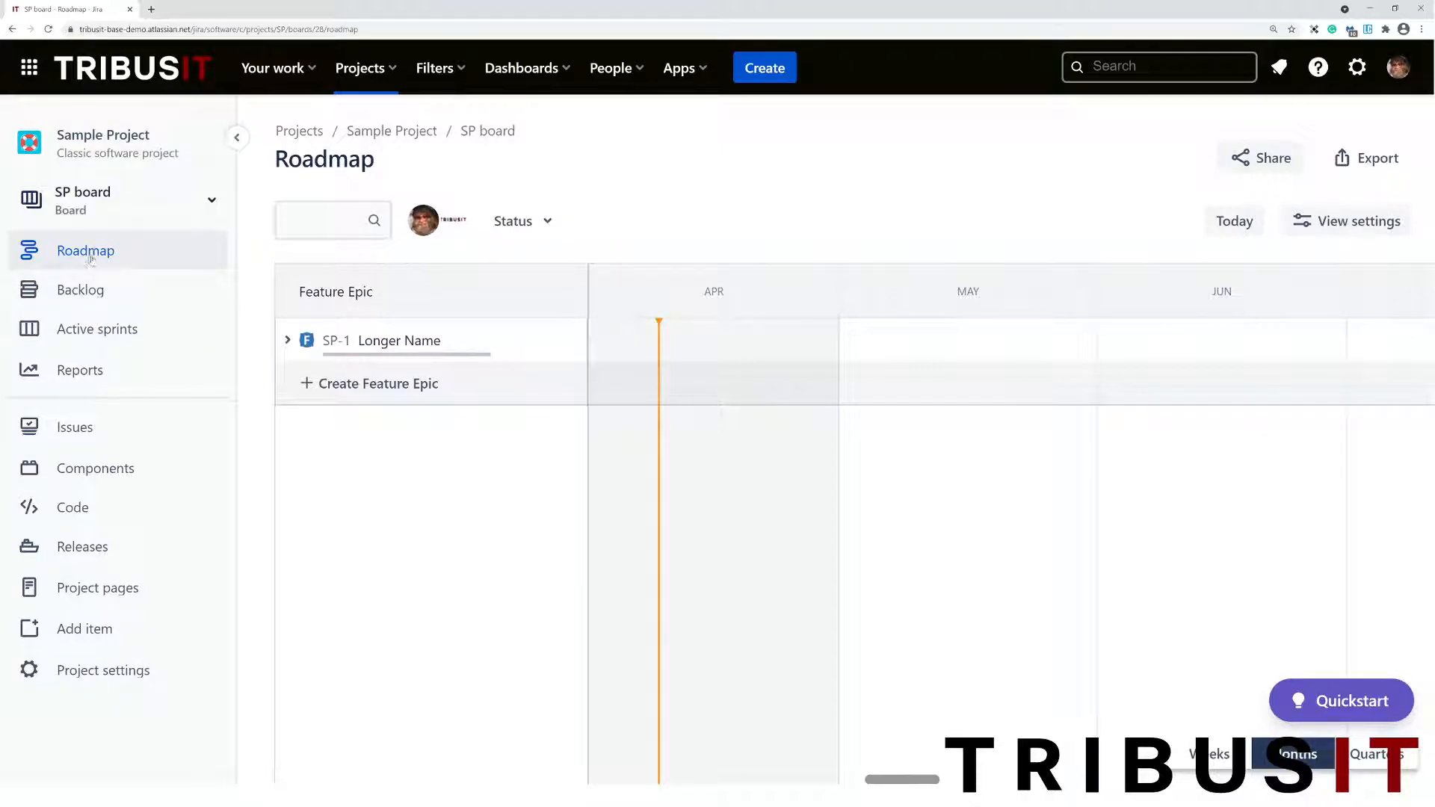
pyautogui.click(287, 340)
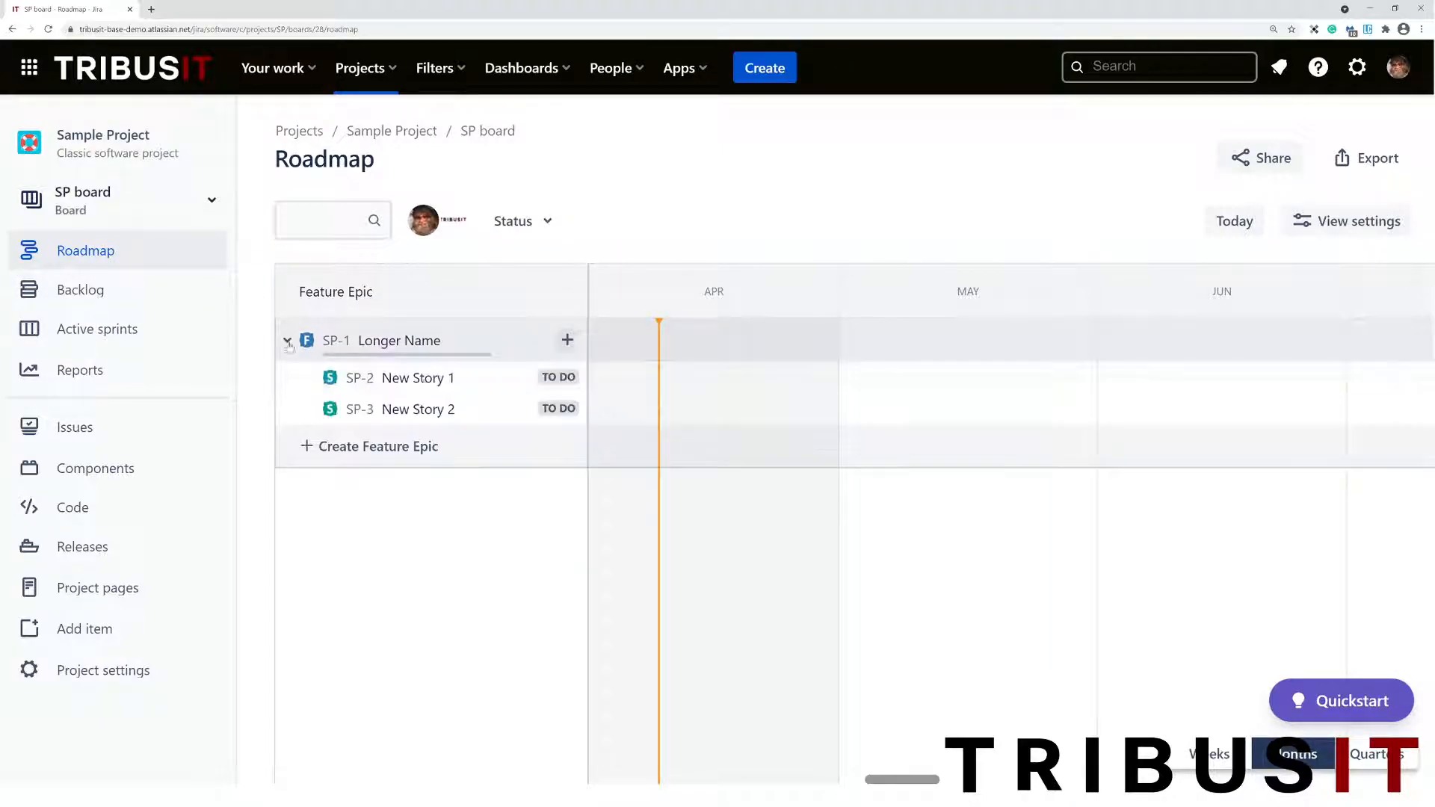
pyautogui.click(568, 340)
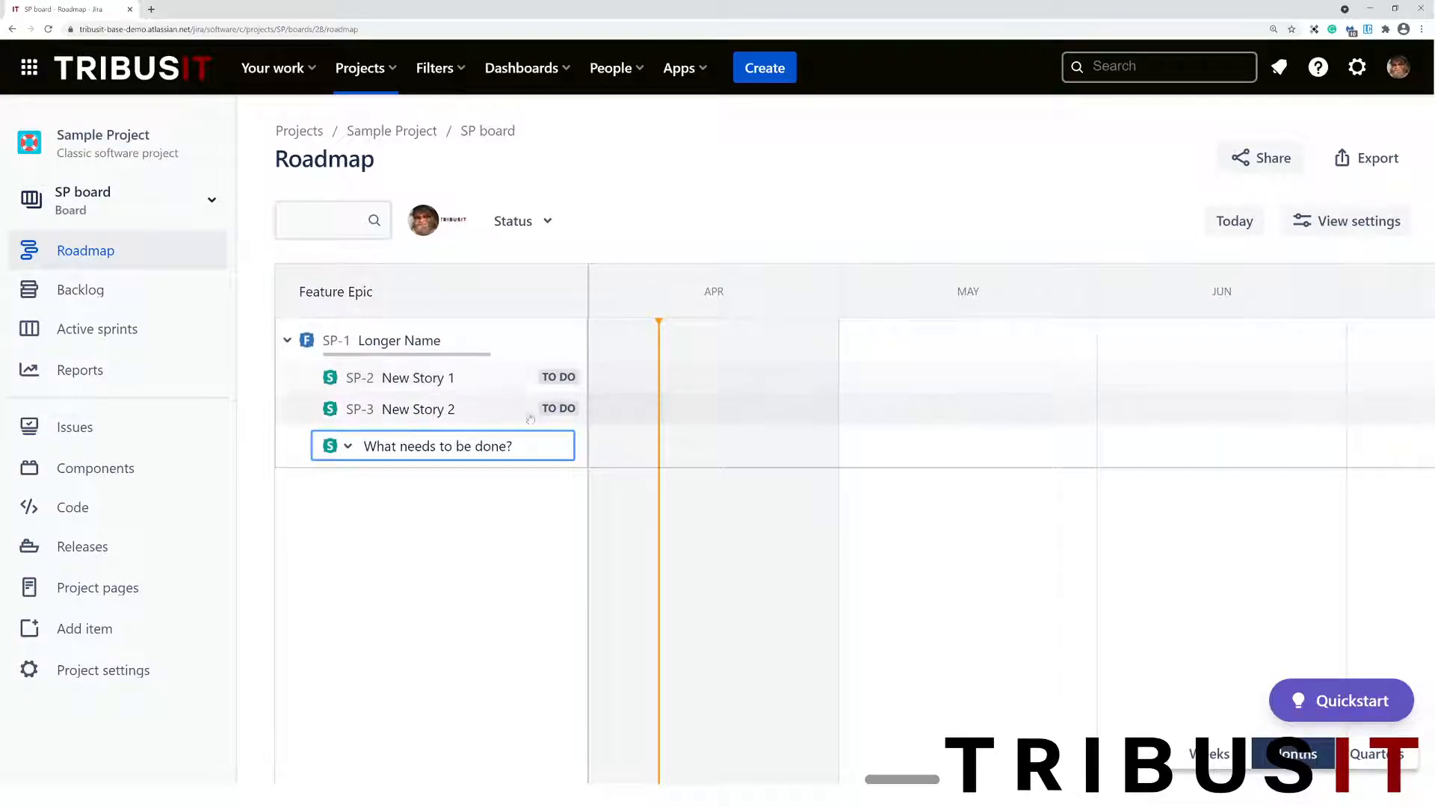
pyautogui.click(519, 490)
# Schedule the Longer Name epic on the roadmap timeline from 2021/04/23 to 2021/05/19.
pyautogui.click(658, 334)
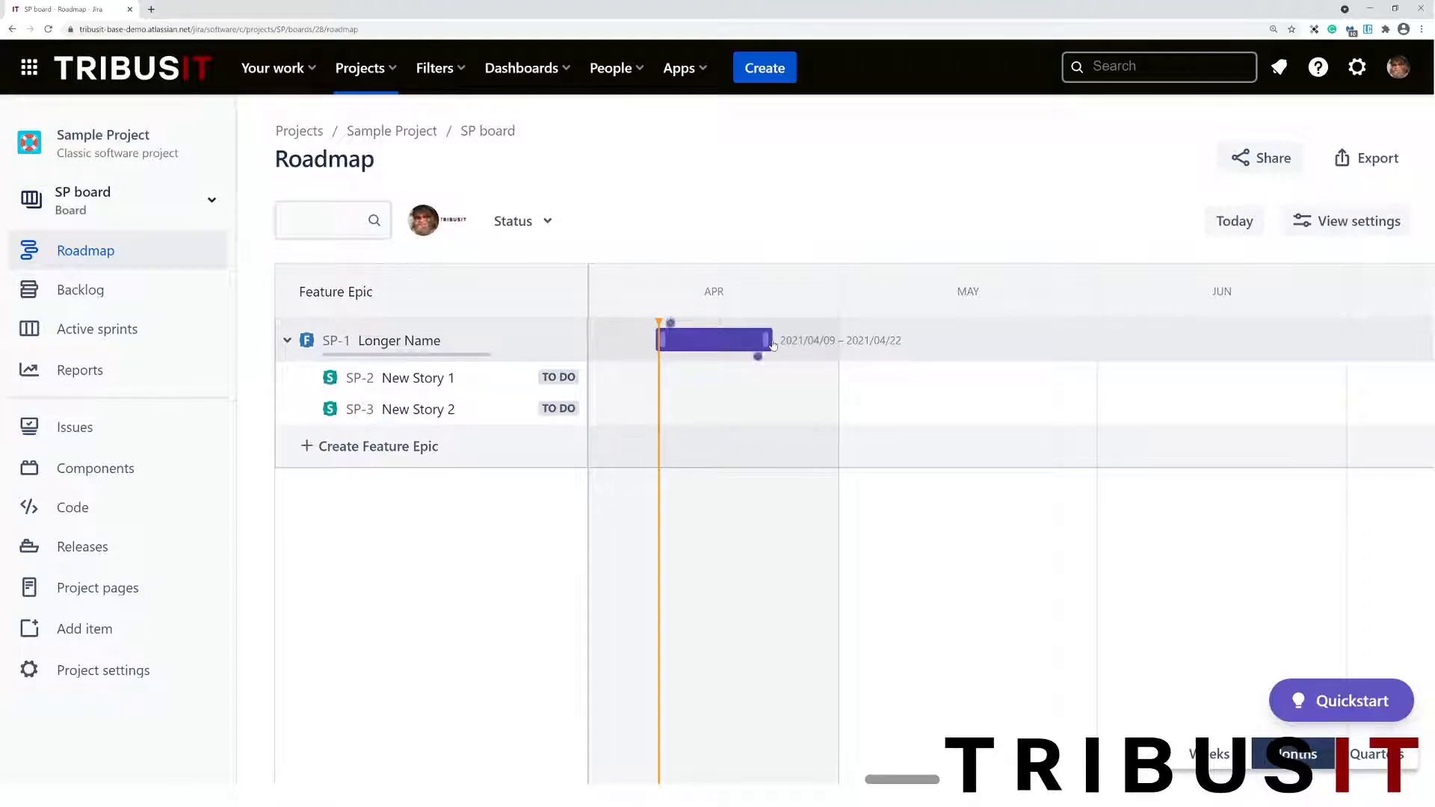
pyautogui.moveTo(736, 338); pyautogui.dragTo(994, 341)
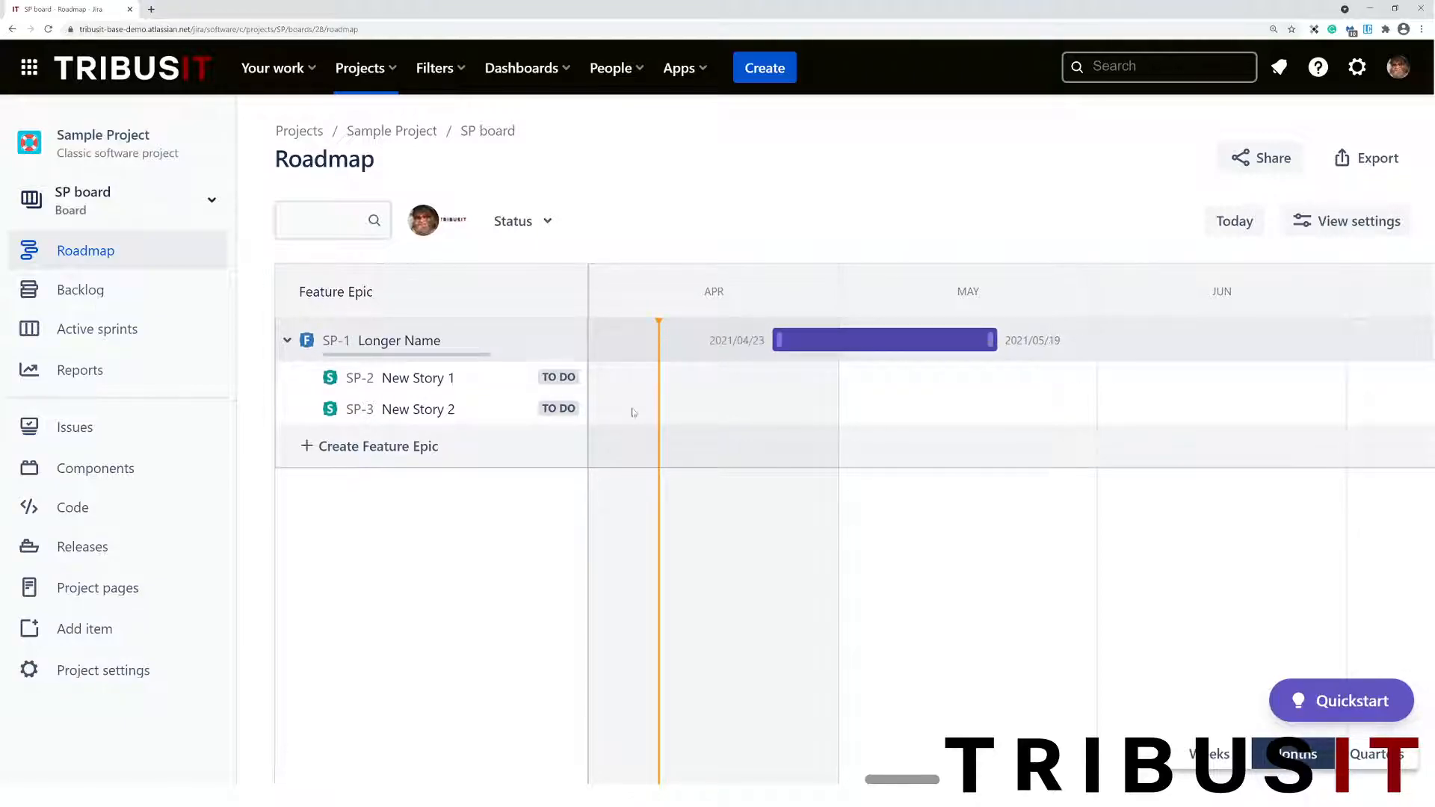
# Create a new feature epic named Epic 2 on the roadmap.
pyautogui.click(409, 446)
pyautogui.write('Epic 2')
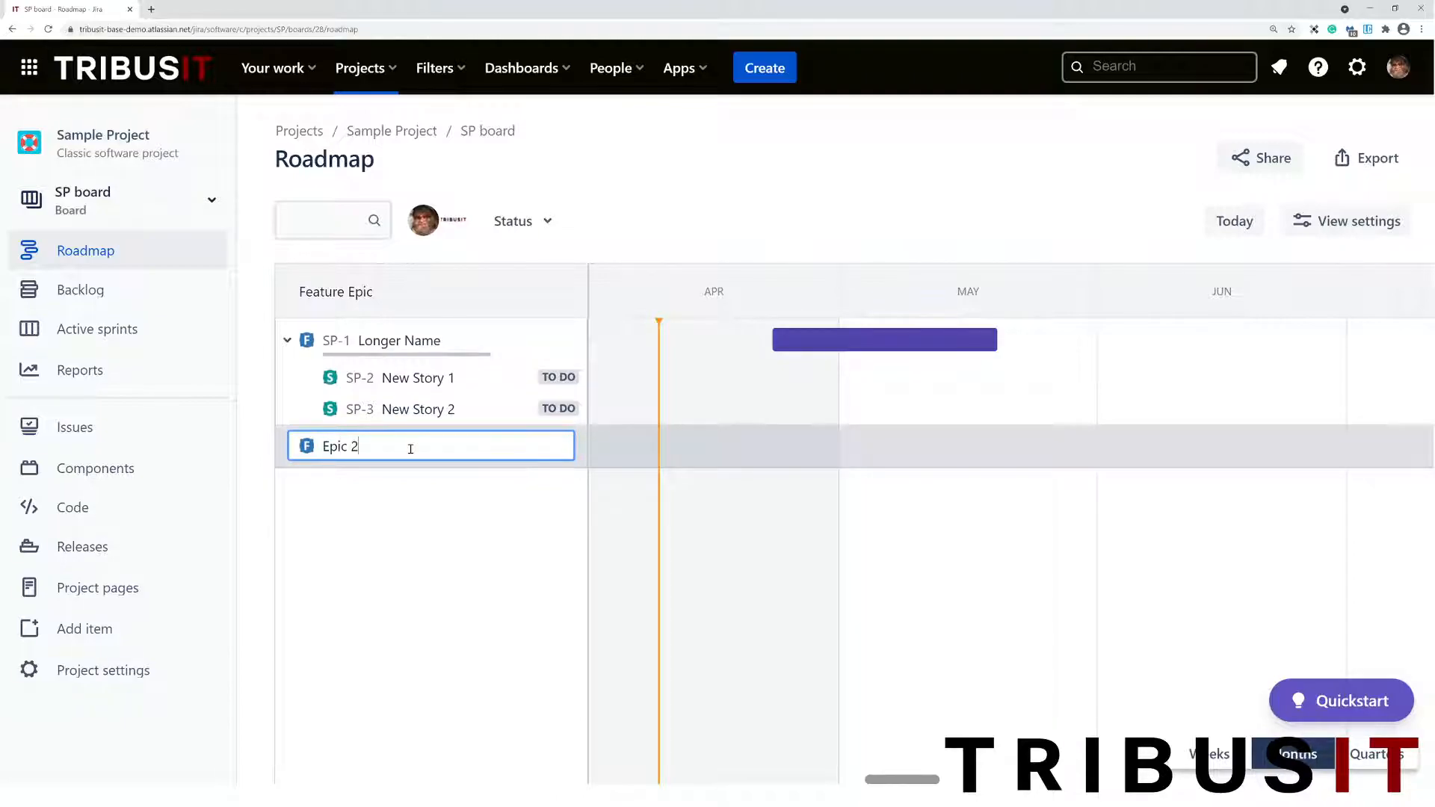
pyautogui.press('Return')
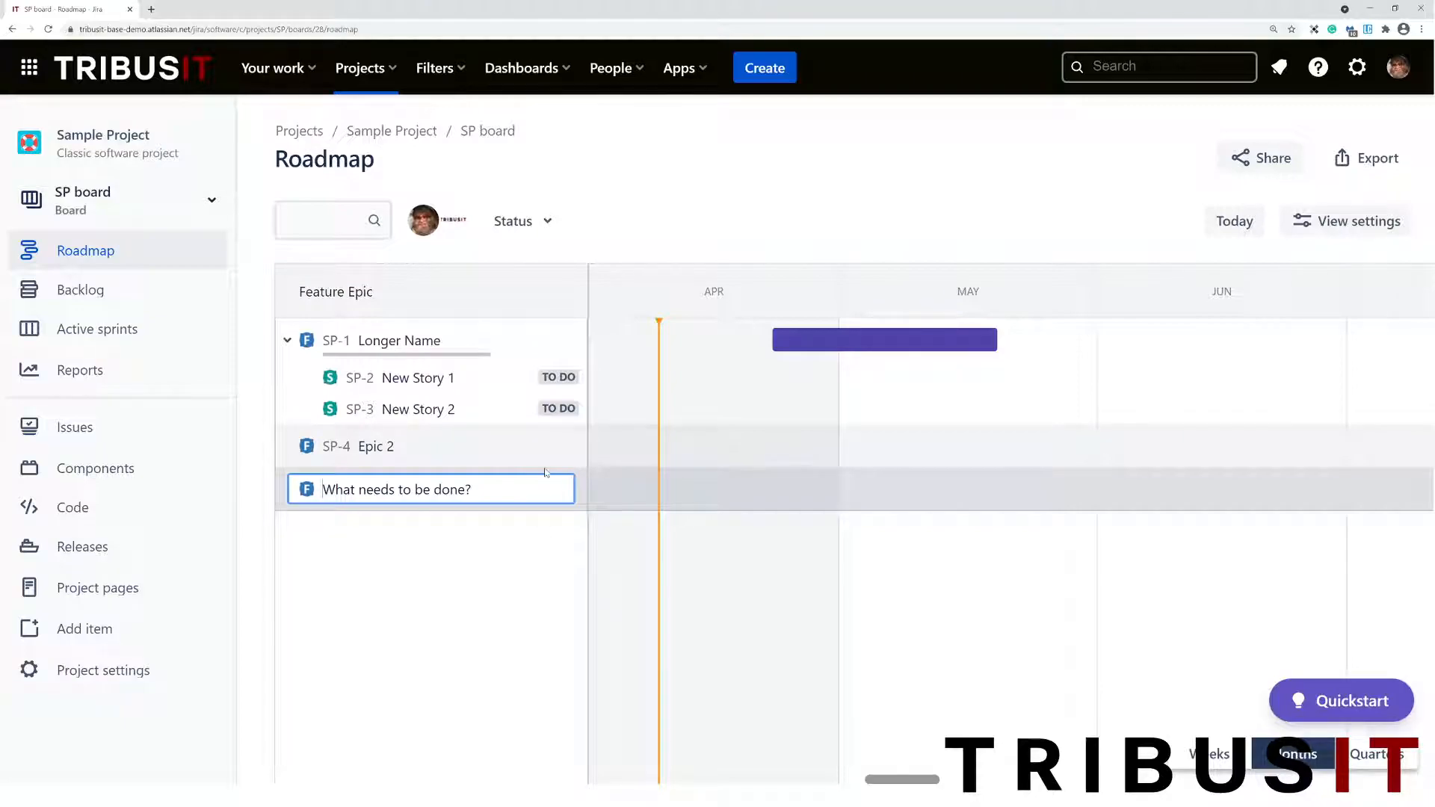
# Place Epic 2 on the timeline in the second half of April and set its colour to dark red.
pyautogui.click(565, 447)
pyautogui.click(523, 447)
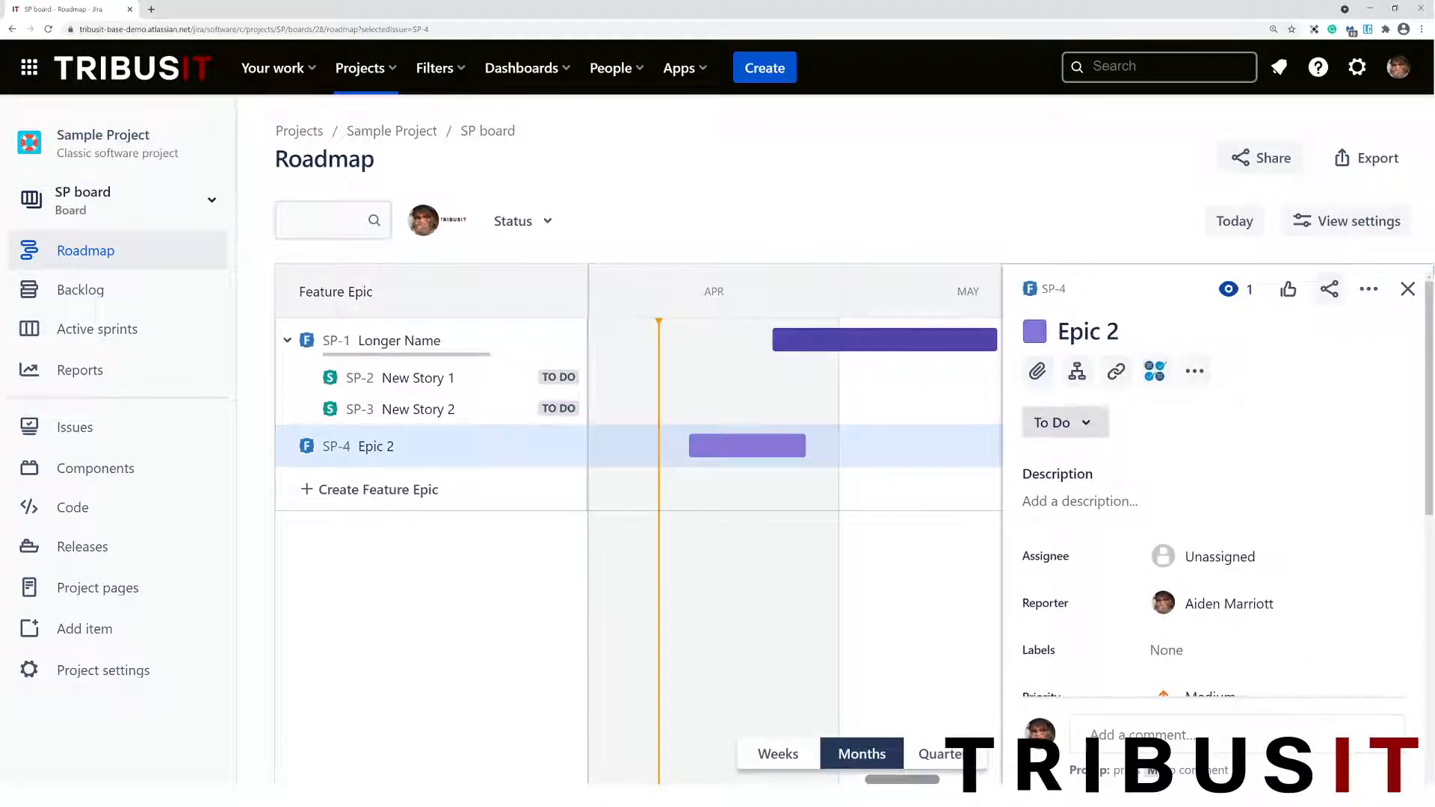
pyautogui.click(1037, 333)
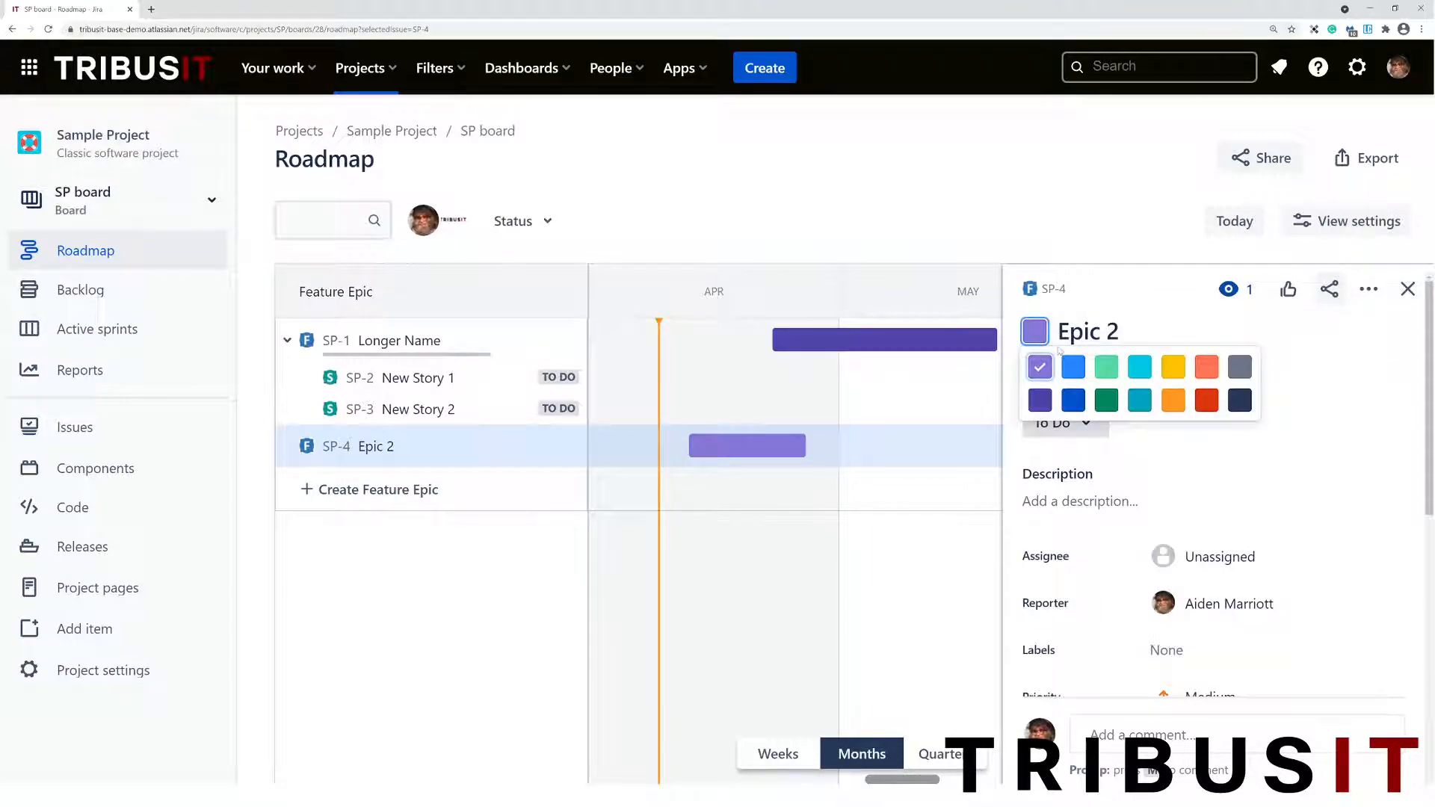
pyautogui.click(1206, 400)
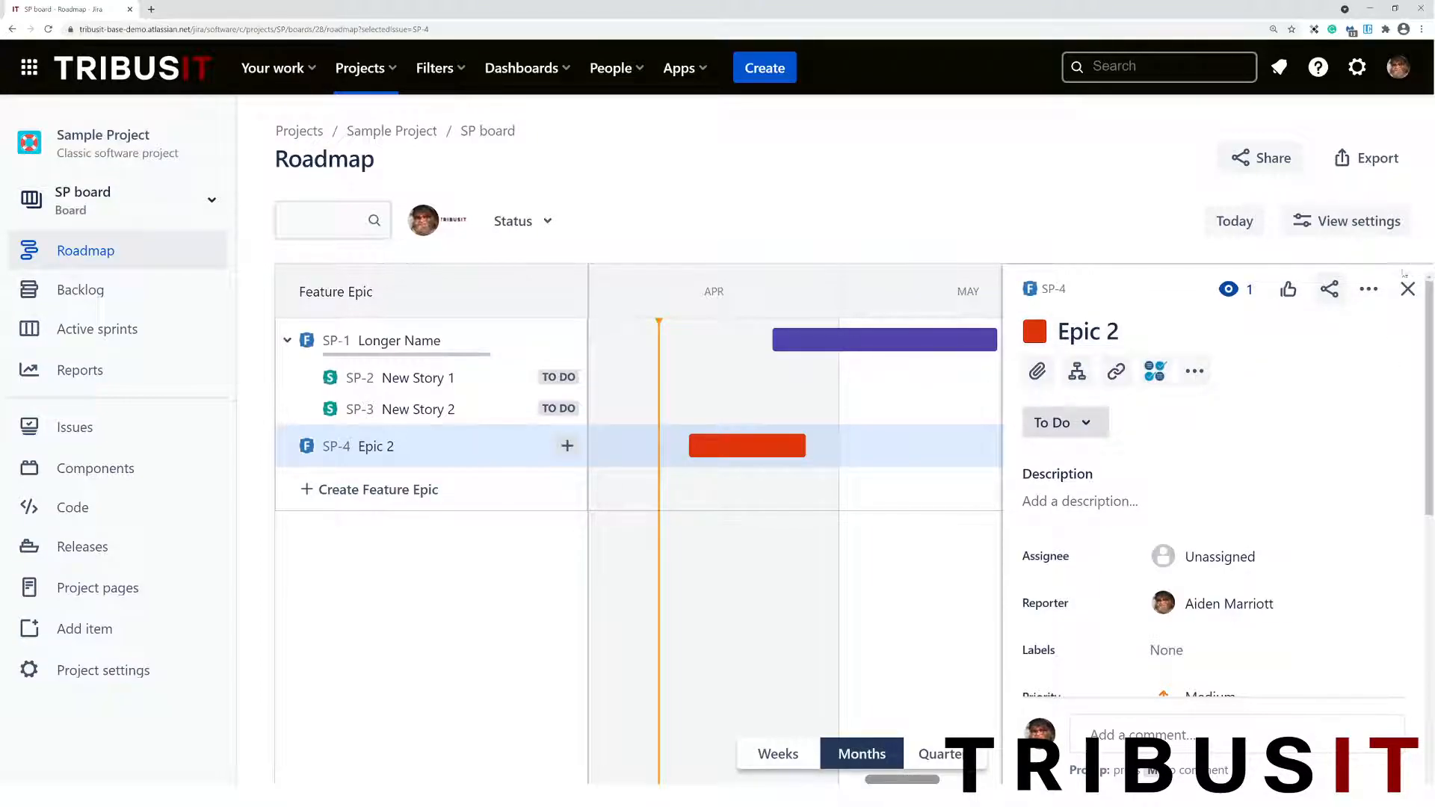
pyautogui.click(1408, 288)
# Move Epic 2 on the timeline to start in late May and shorten the Longer Name epic to end on 2021/05/04.
pyautogui.moveTo(758, 451); pyautogui.dragTo(1109, 449)
pyautogui.moveTo(995, 337); pyautogui.dragTo(872, 339)
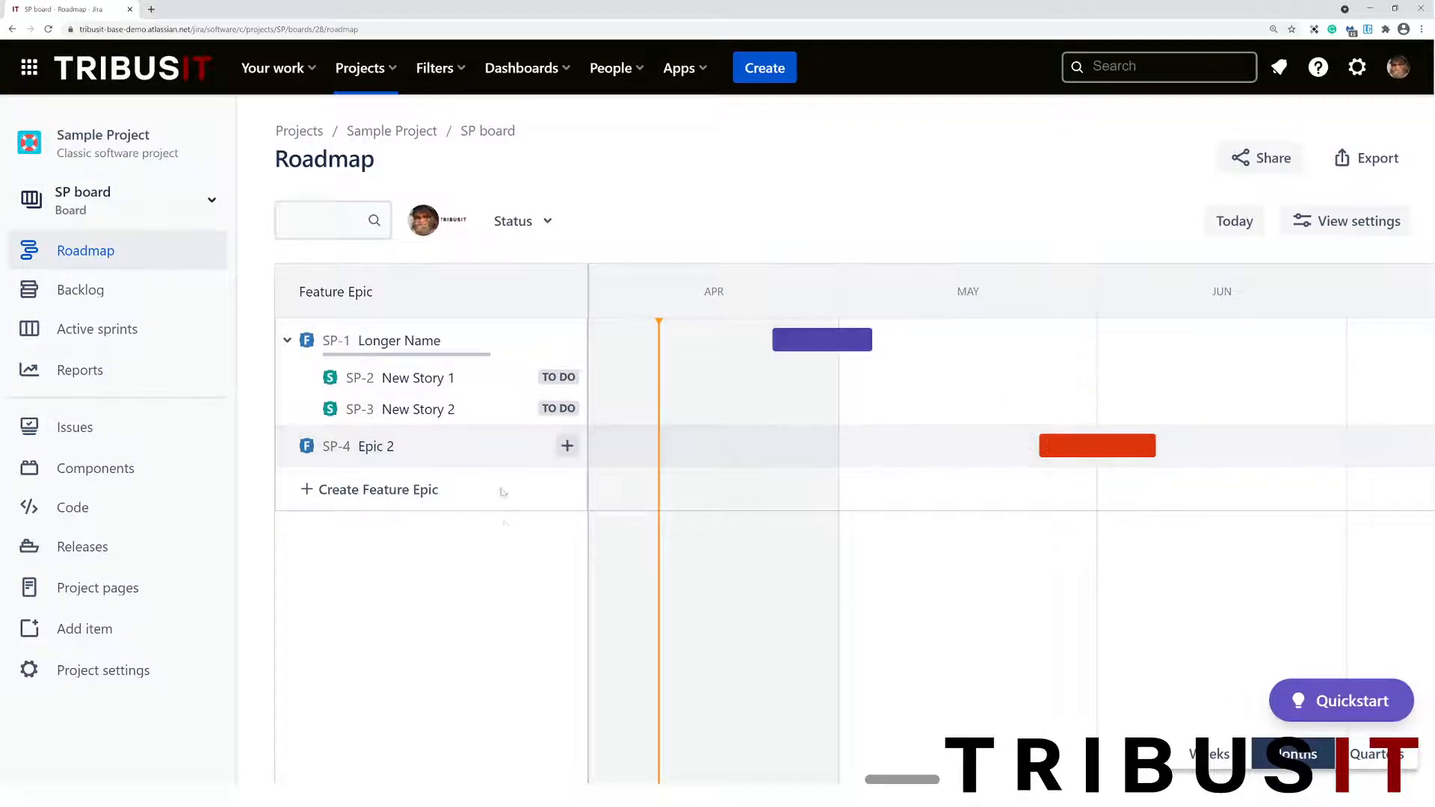
# Collapse the Longer Name epic, shift Epic 2 slightly earlier and draw a dependency from Longer Name to Epic 2.
pyautogui.click(288, 342)
pyautogui.moveTo(1101, 385); pyautogui.dragTo(1076, 385)
pyautogui.moveTo(858, 361); pyautogui.dragTo(1021, 386)
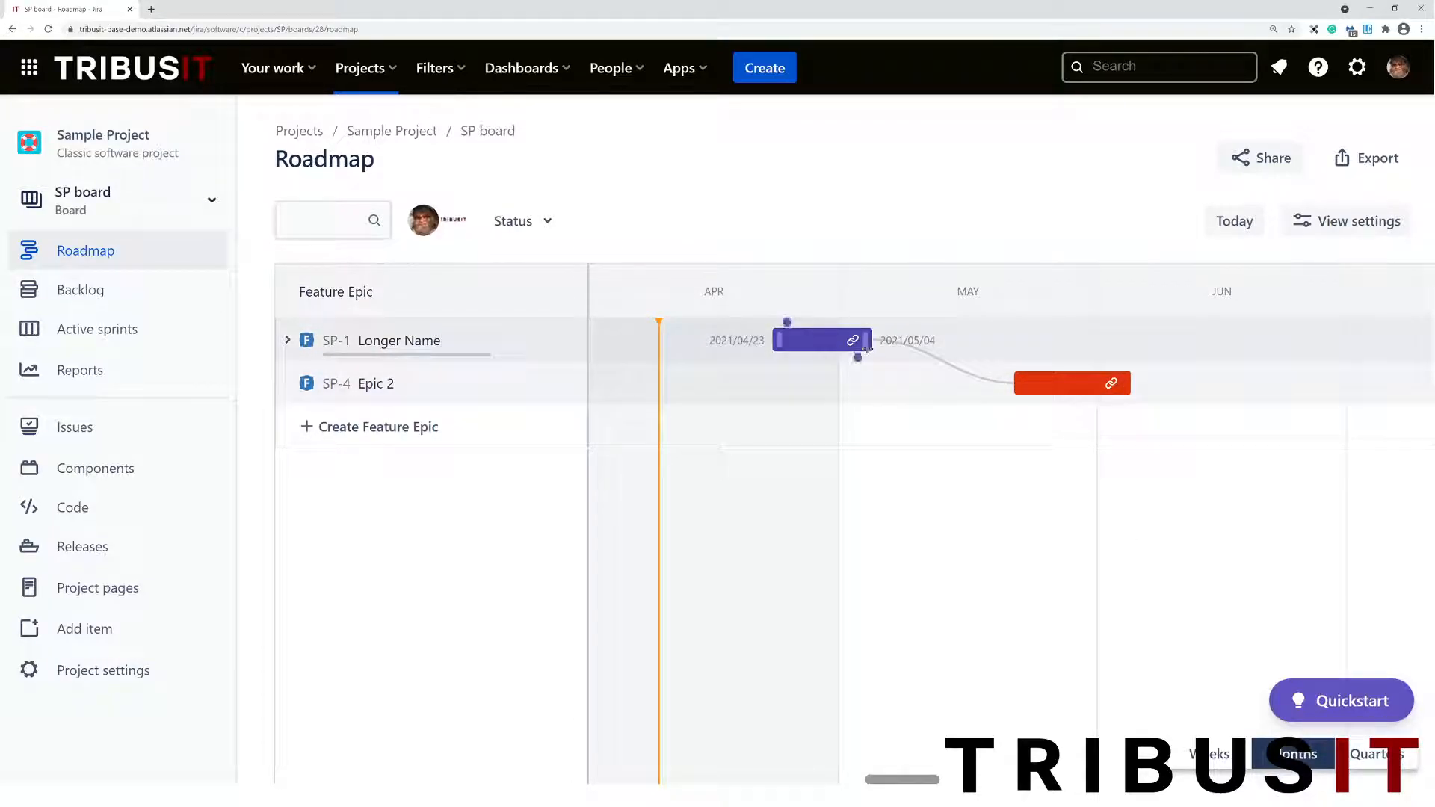
# Move Epic 2 to overlap the Longer Name epic, and move it back behind that epic to start in mid-May.
pyautogui.moveTo(1079, 392); pyautogui.dragTo(834, 391)
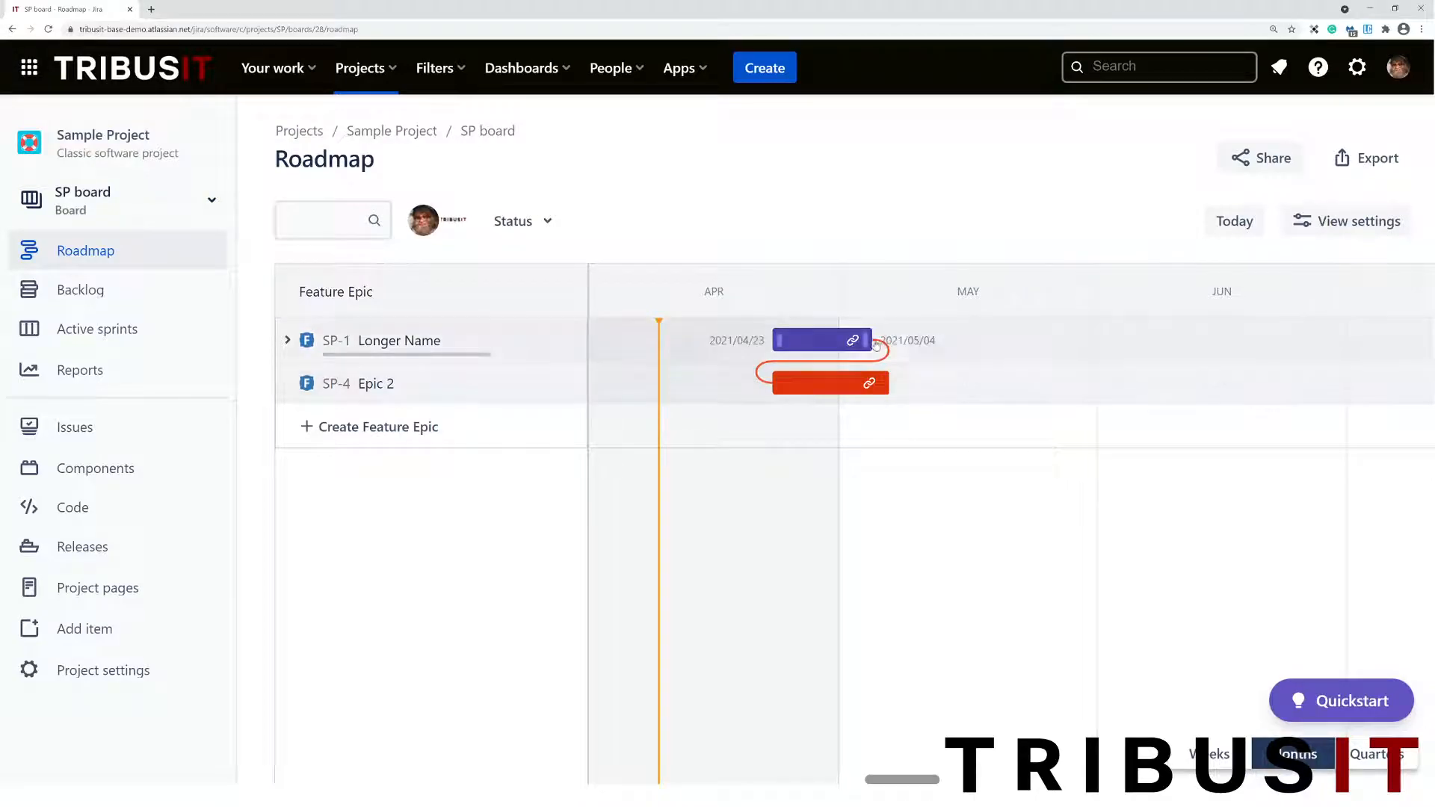
pyautogui.moveTo(835, 388); pyautogui.dragTo(1015, 394)
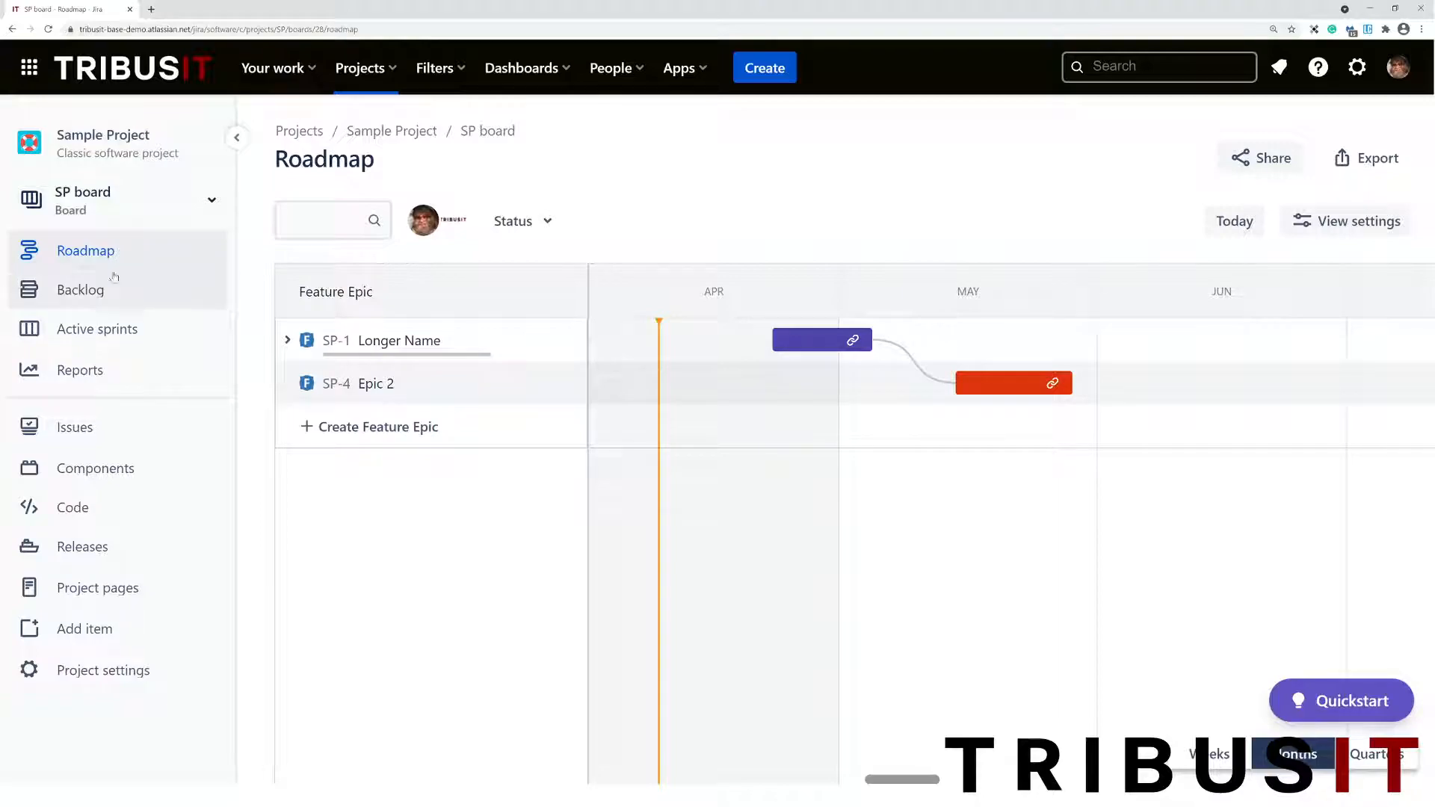
# Open the overview of all project reports and look through the Agile and Issue analysis reports.
pyautogui.click(67, 372)
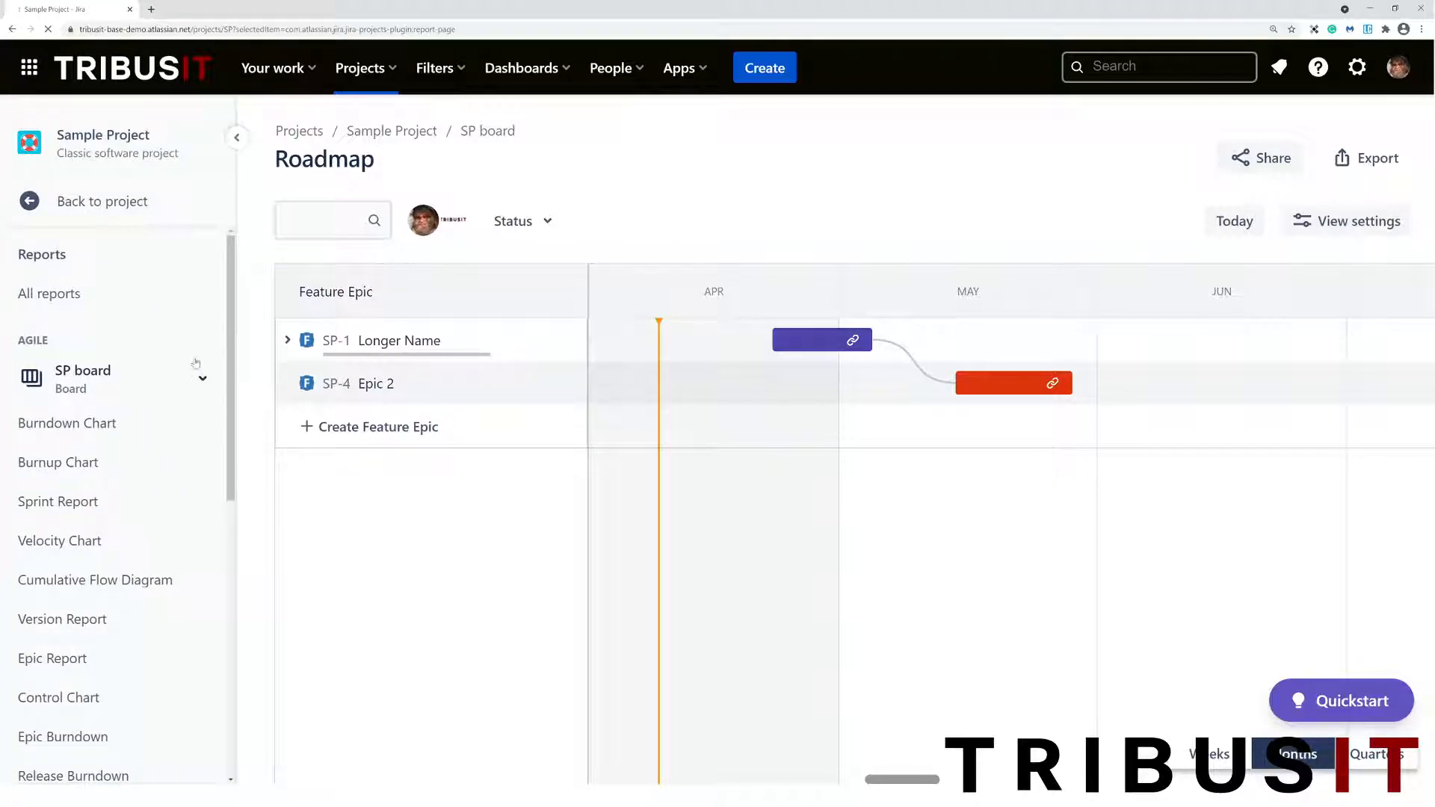
pyautogui.click(52, 303)
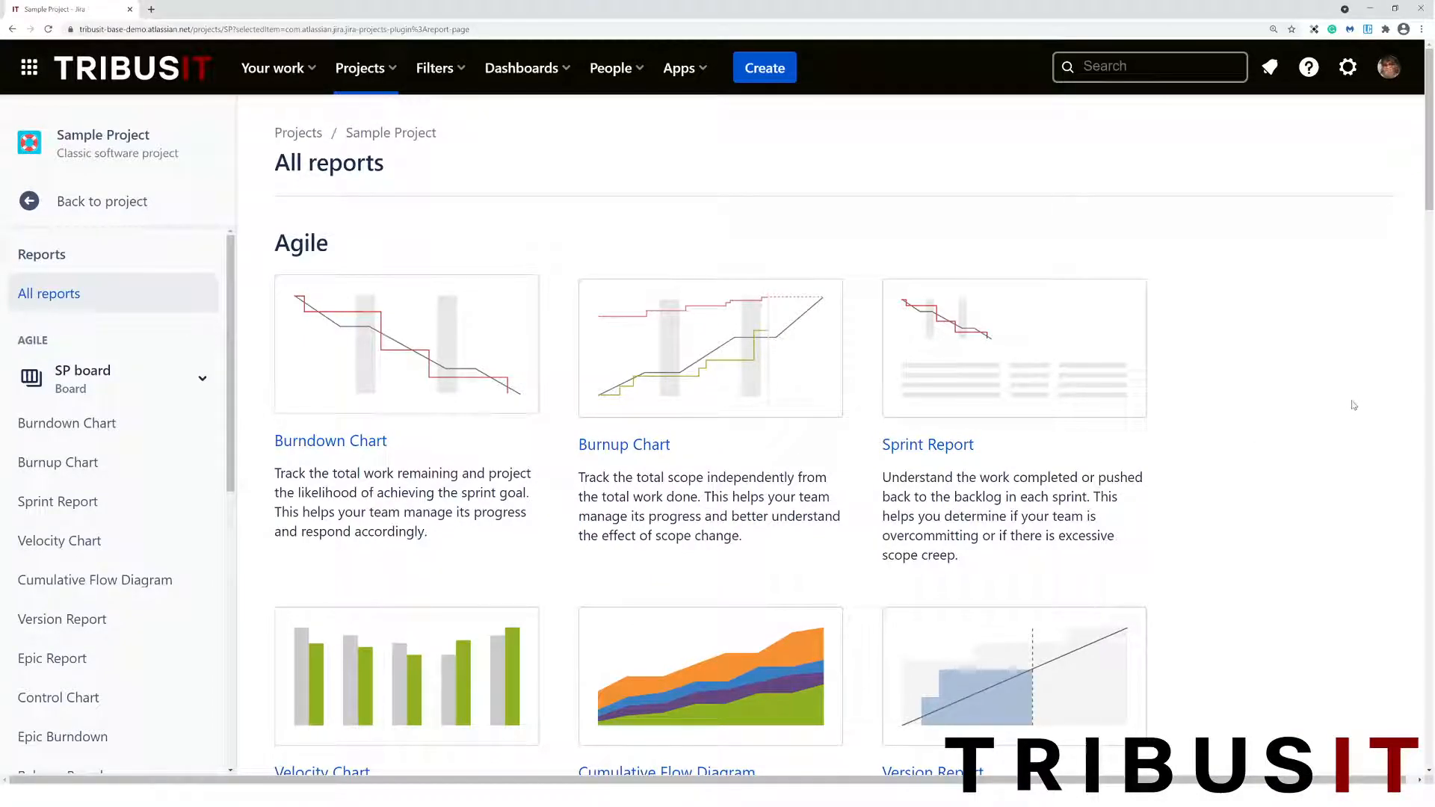
pyautogui.scroll(-7, 1342, 405)
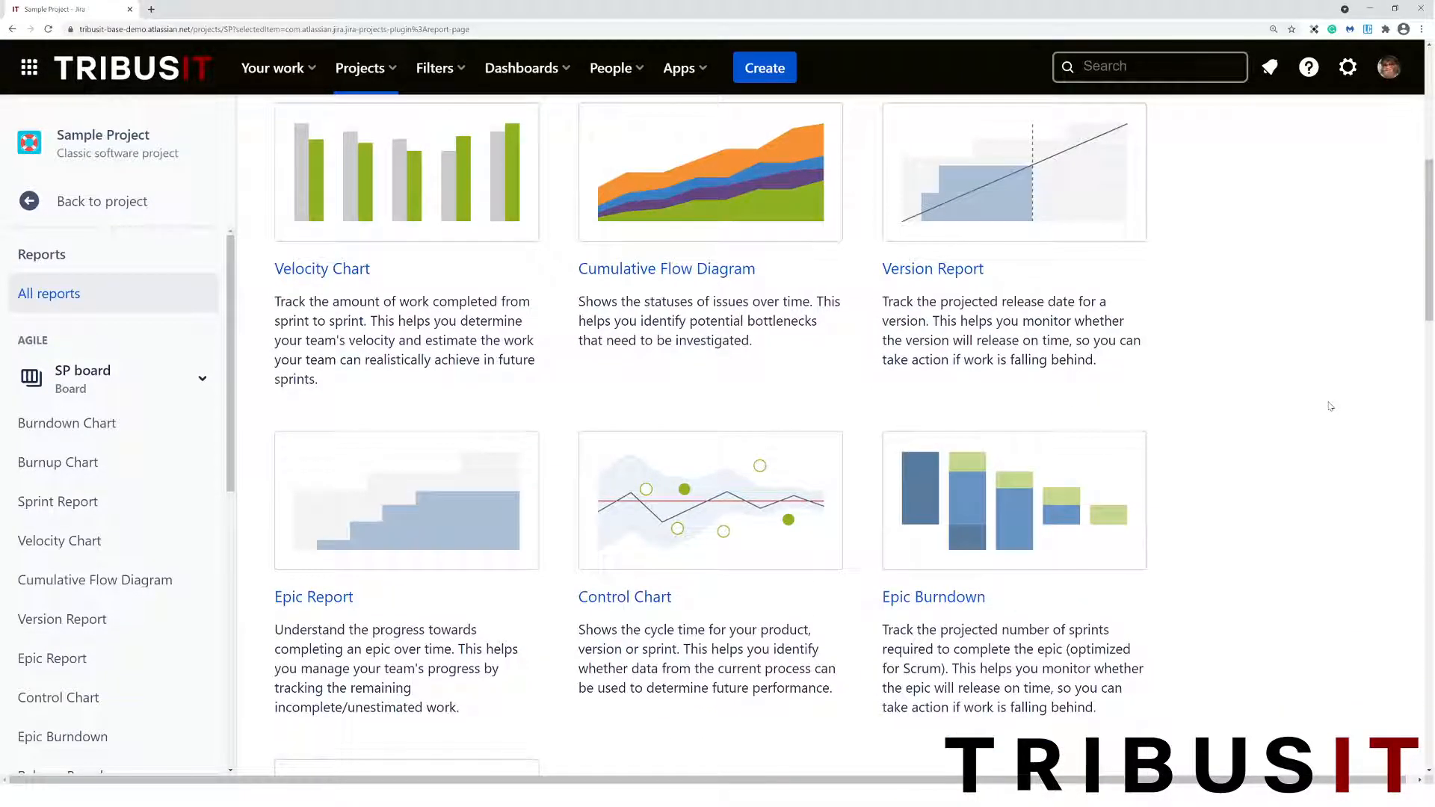
pyautogui.scroll(-10, 1331, 406)
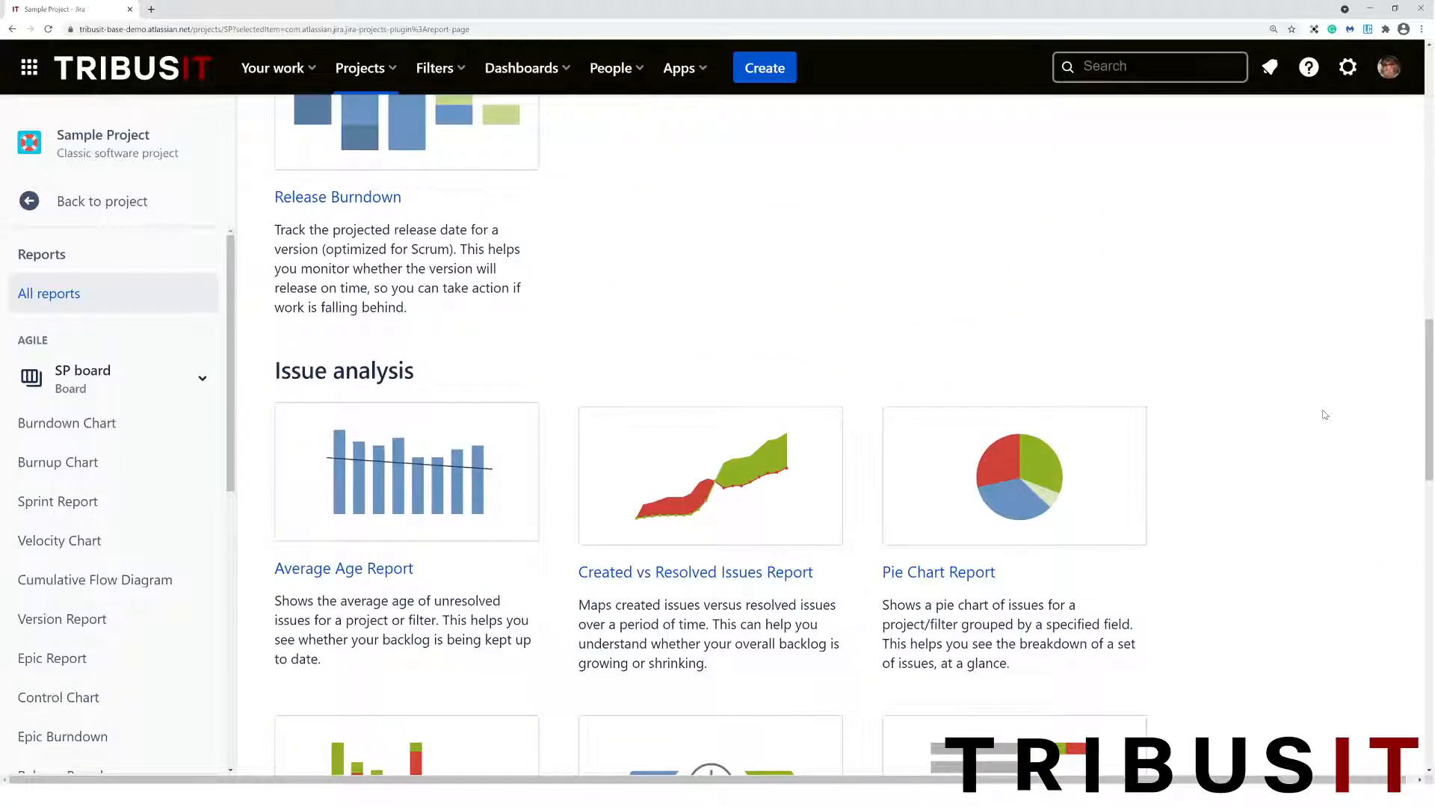
# Look through the rest of the Issue analysis reports and the report types below them, and return to the Agile reports.
pyautogui.scroll(-13, 1324, 407)
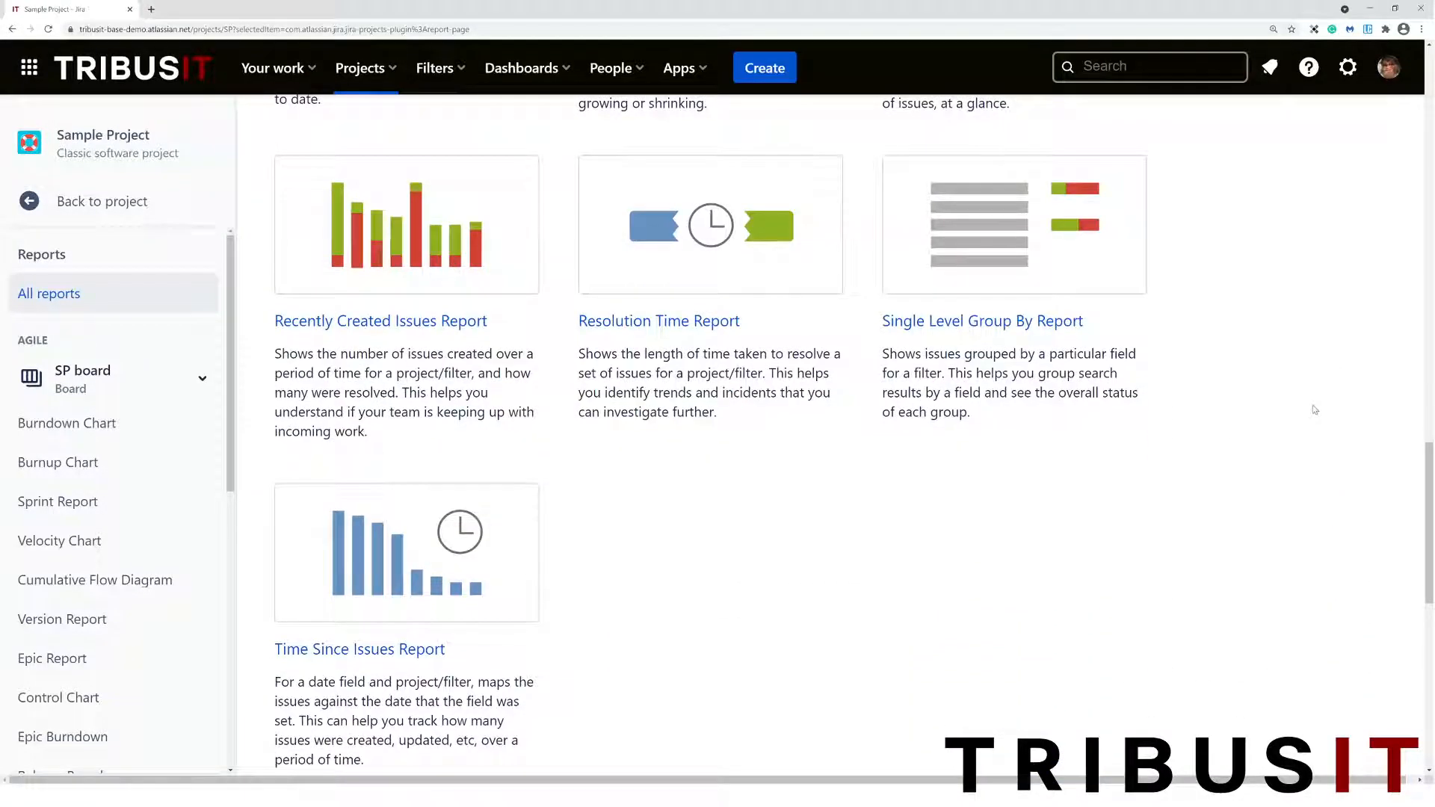
pyautogui.scroll(-4, 1314, 403)
pyautogui.scroll(7, 1305, 389)
pyautogui.scroll(12, 1297, 379)
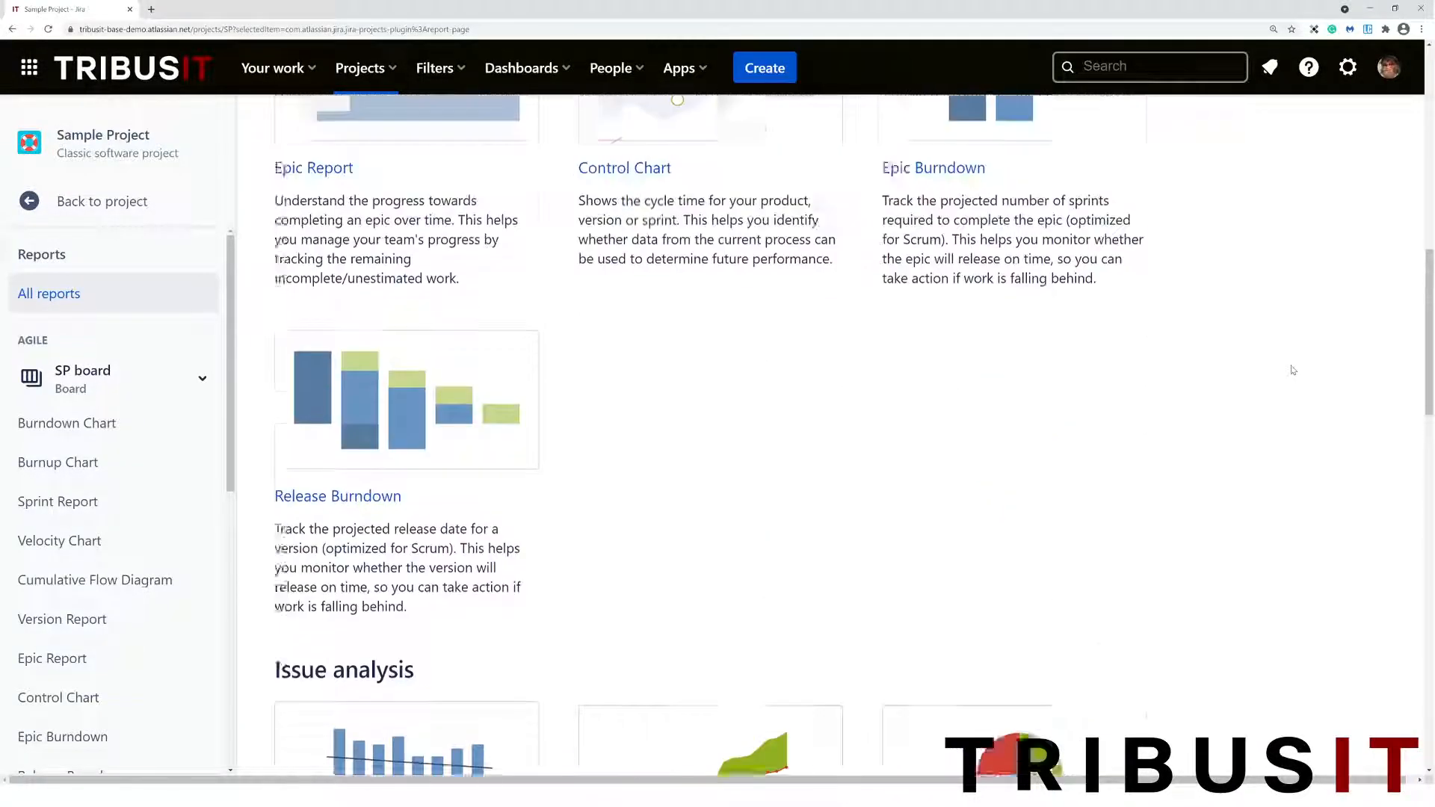
pyautogui.scroll(11, 1280, 329)
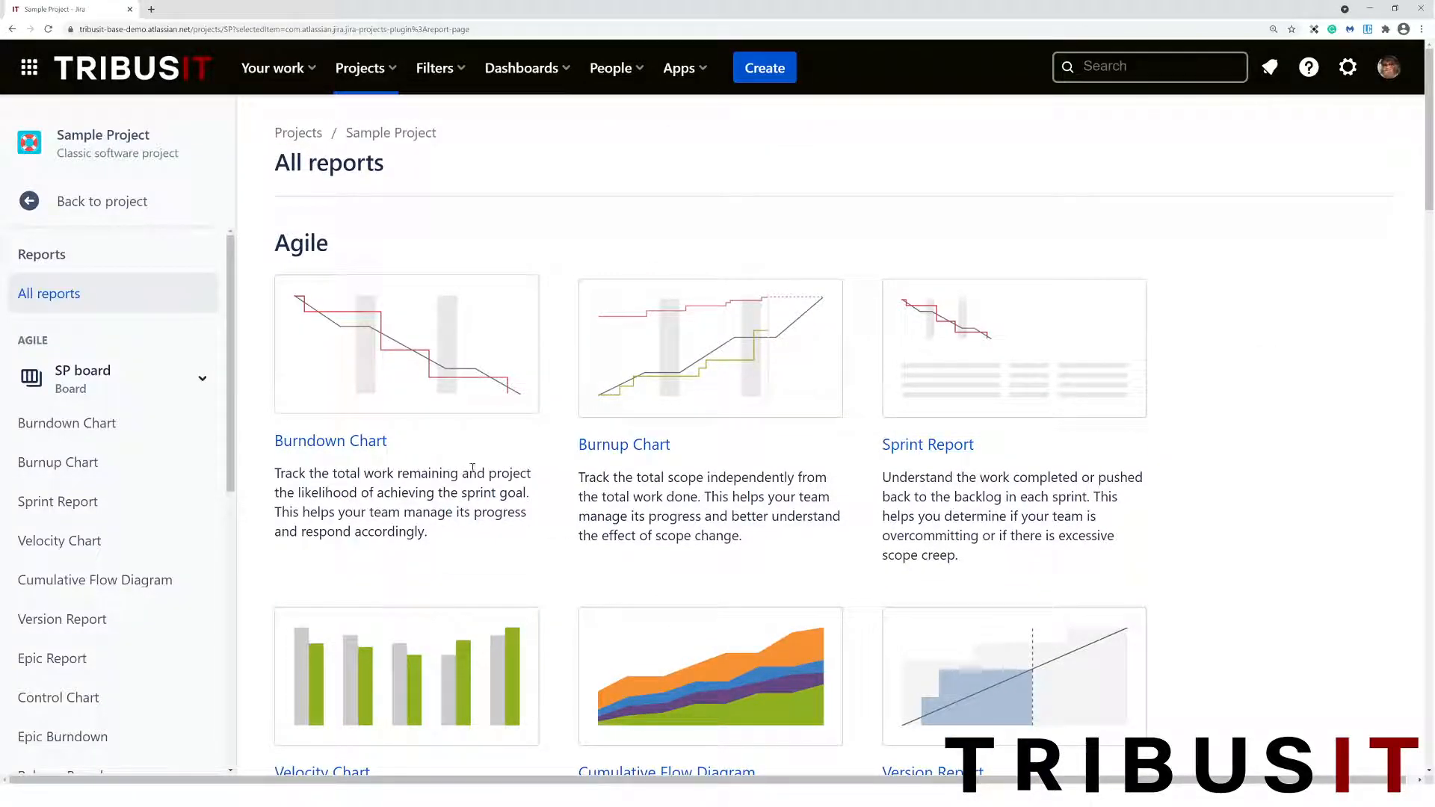
# Open the Burndown Chart report for SP Sprint 1 and inspect the details of the sprint start point.
pyautogui.click(376, 446)
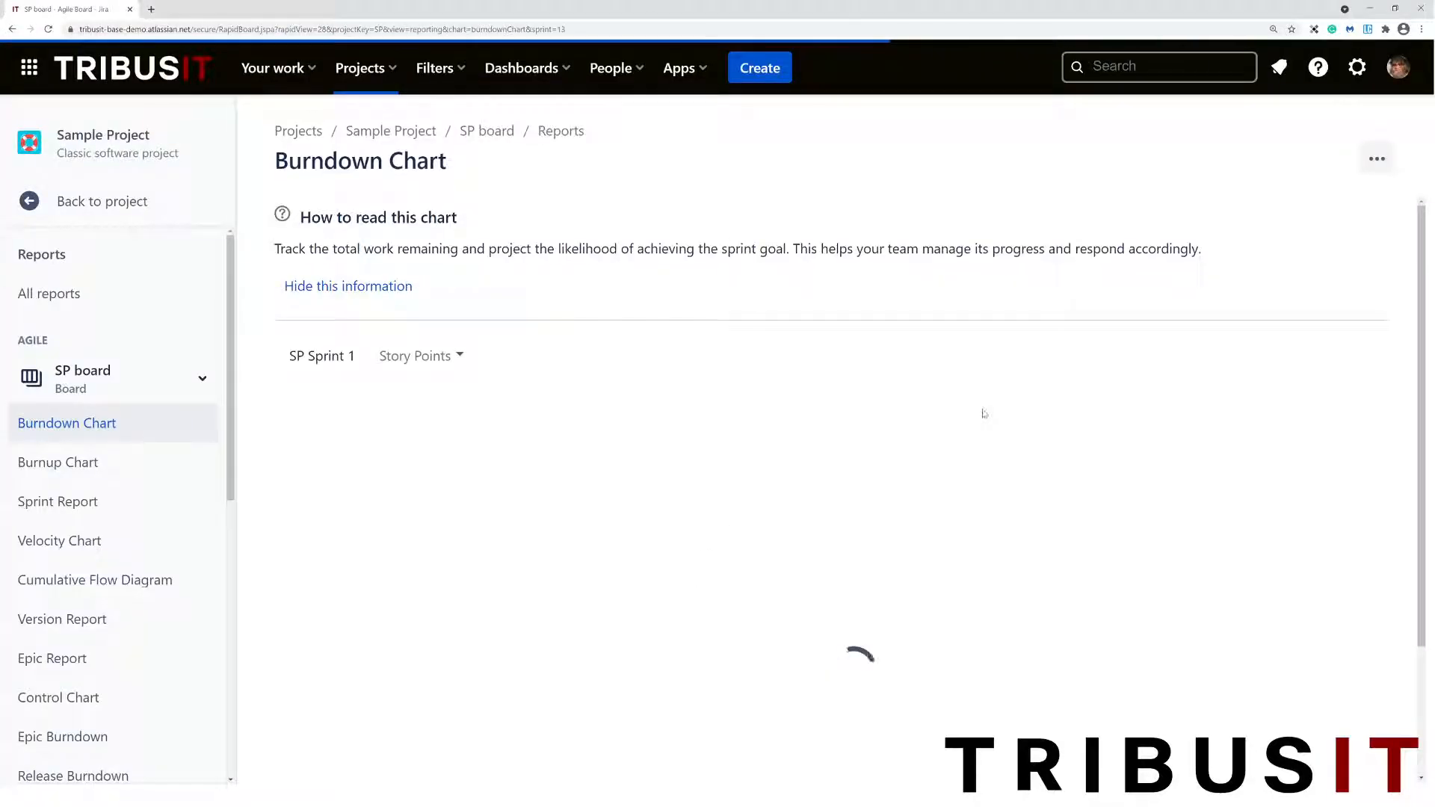
pyautogui.scroll(-3, 987, 403)
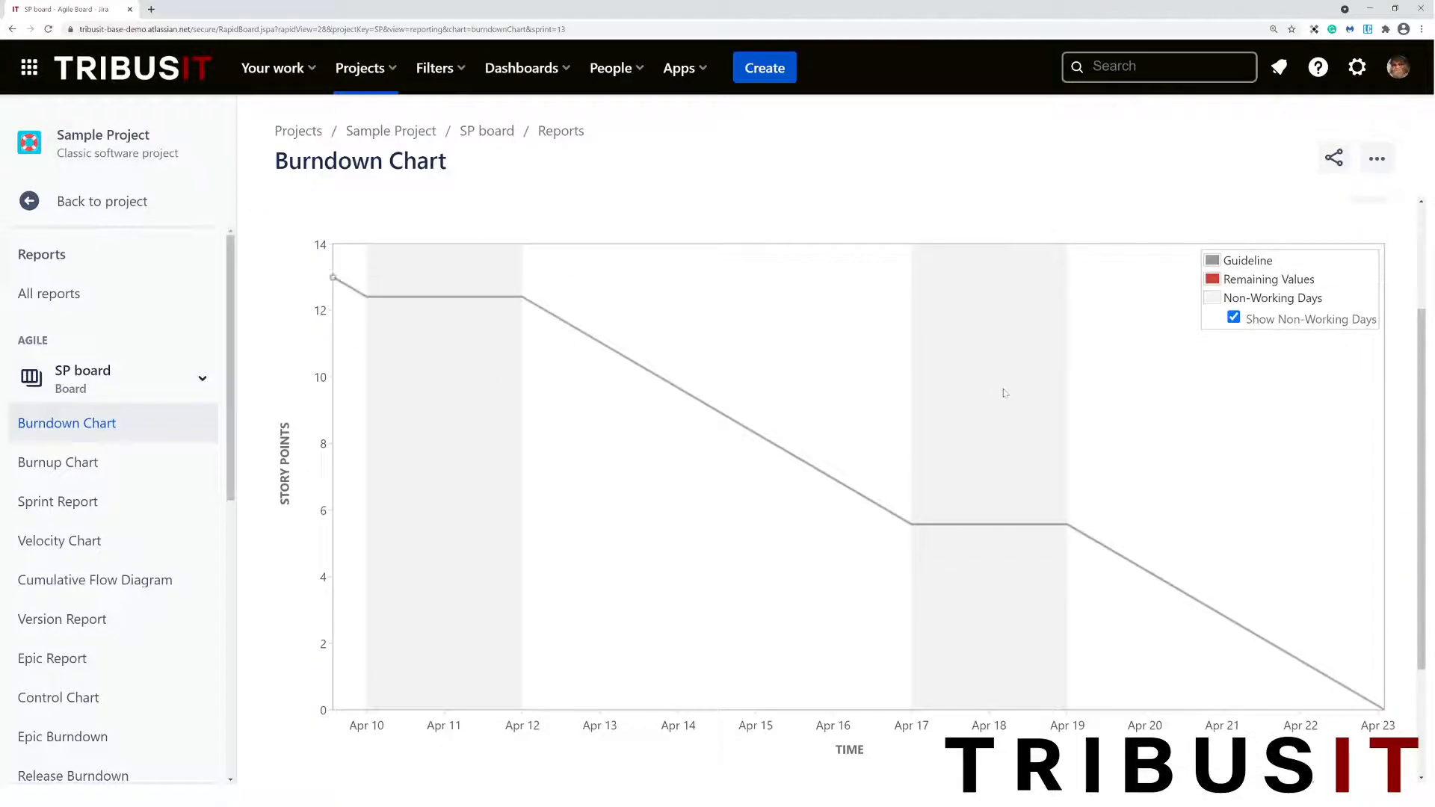
pyautogui.moveTo(334, 279)
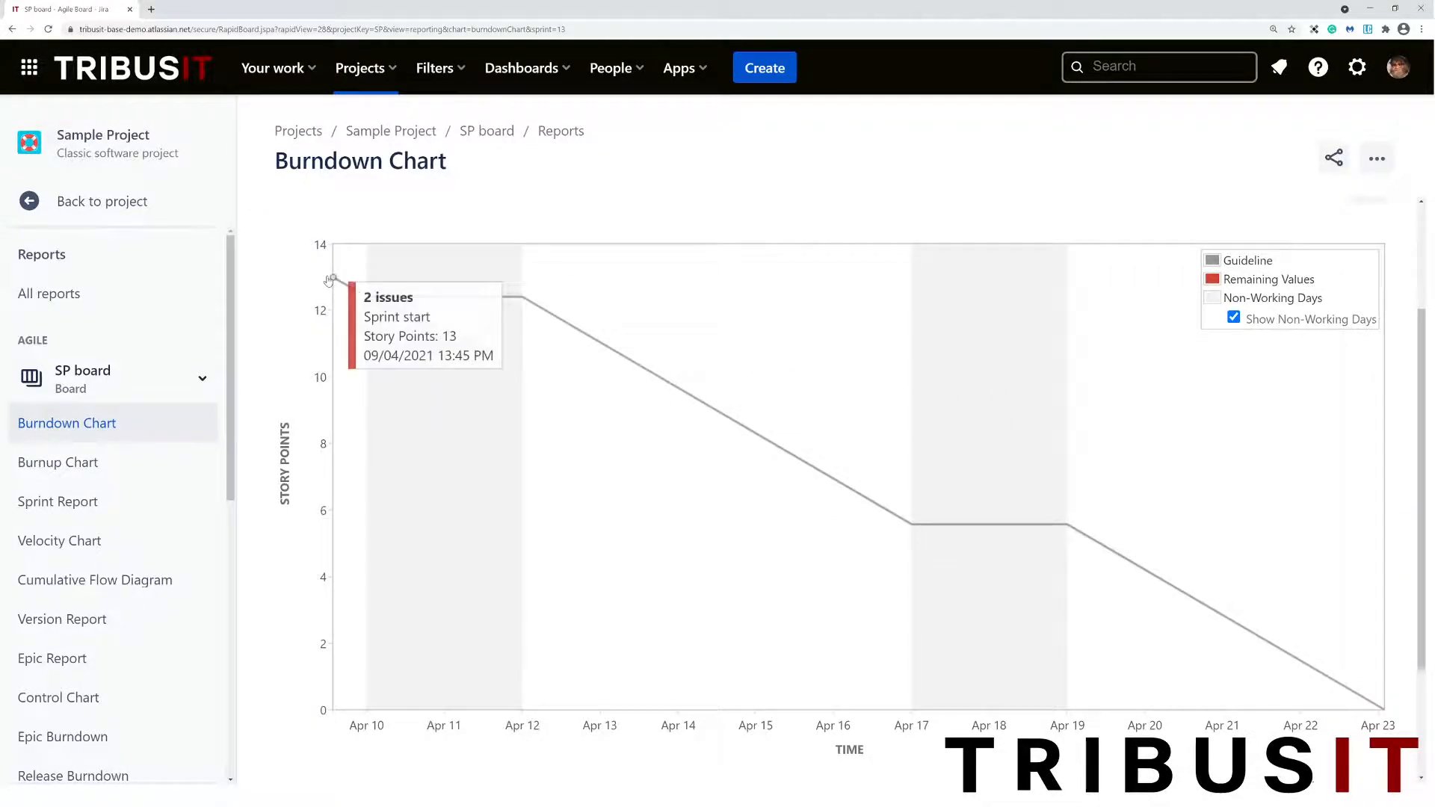